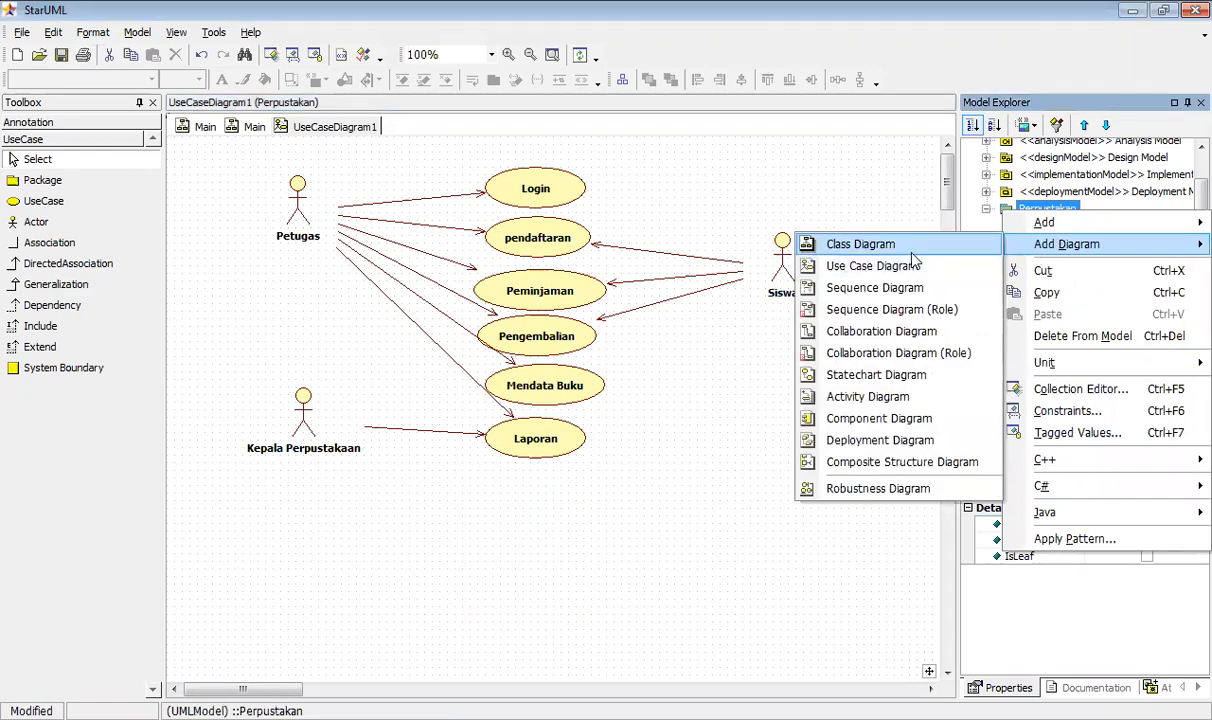
- Add a class diagram to the Perpustakan model, consulting the existing use case diagram before returning to it
left_click(868, 244)
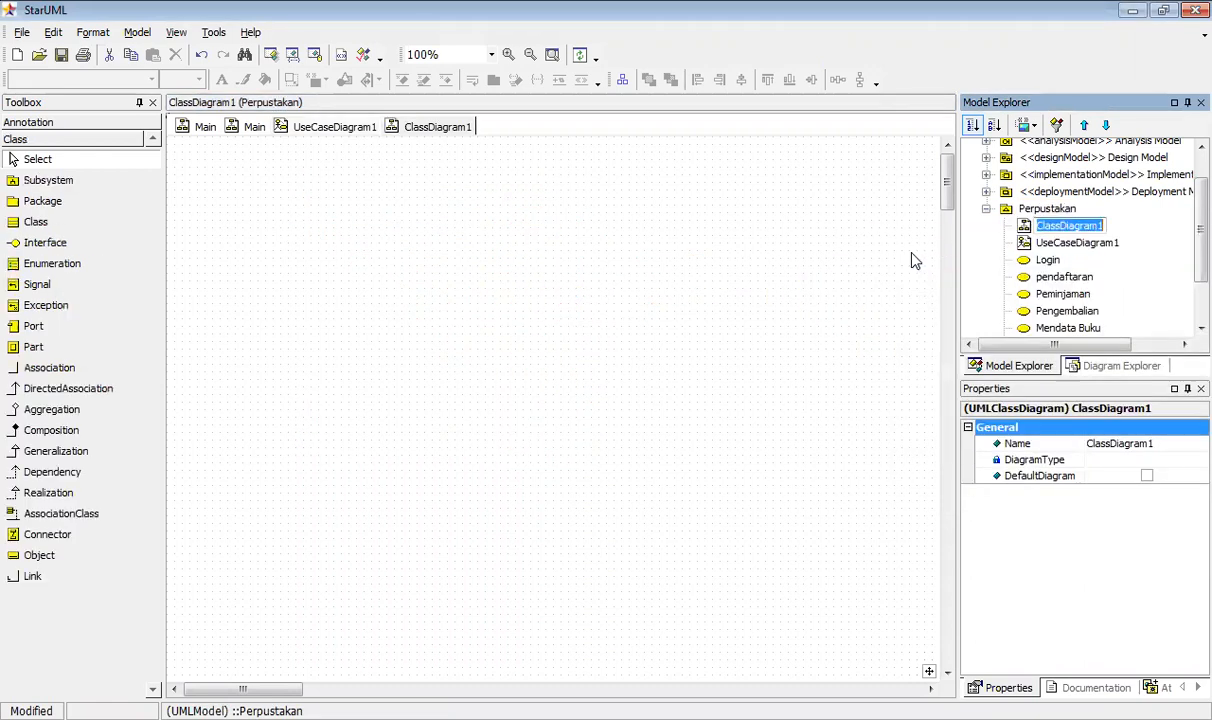
left_click(350, 127)
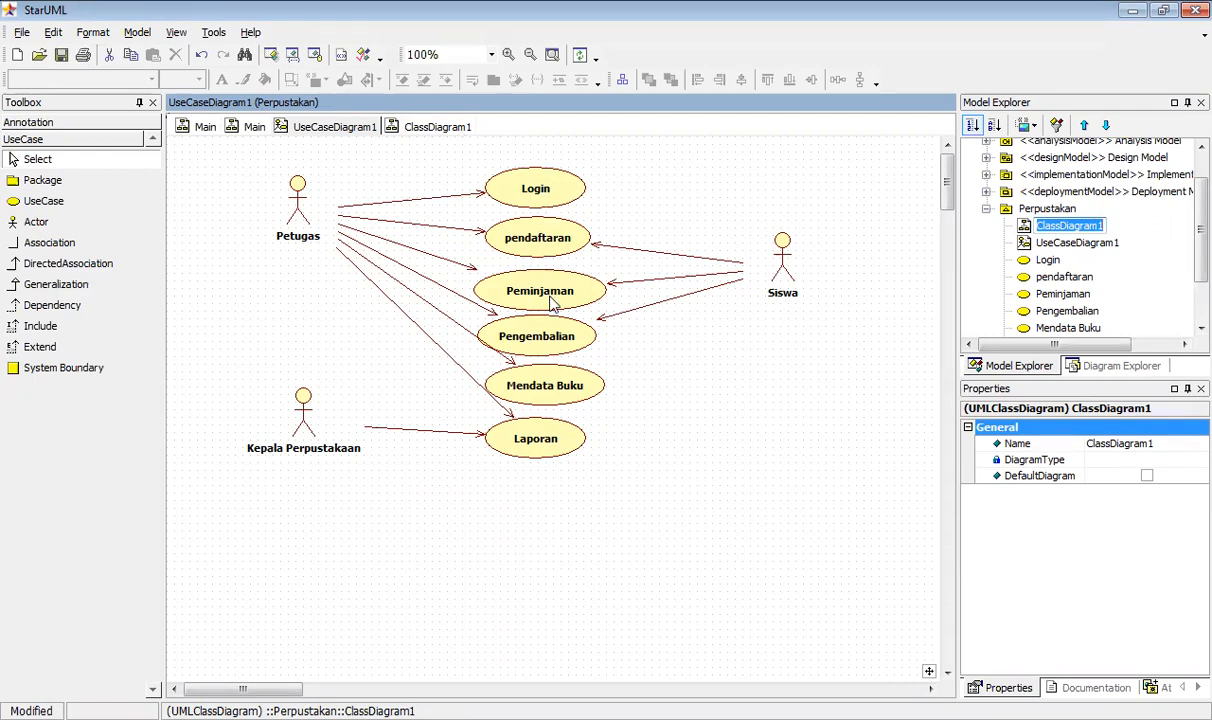
left_click(436, 127)
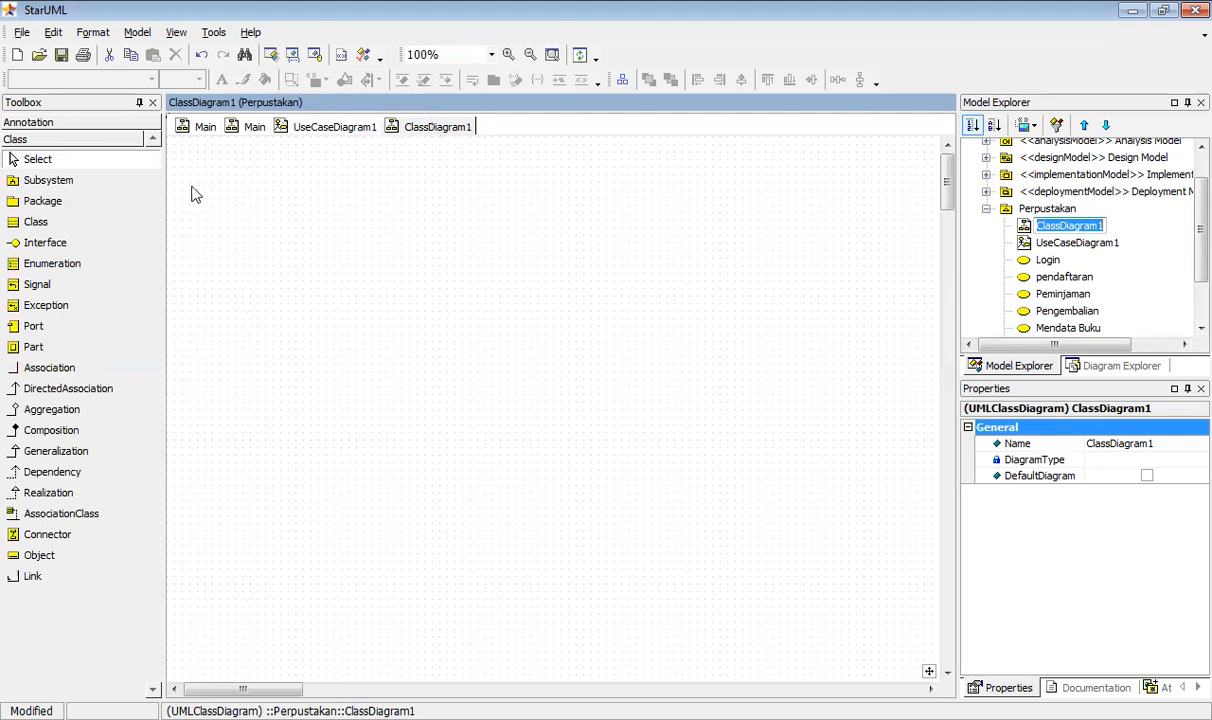
- Place a class in the upper-left area of the empty class diagram and name it Login1
left_click(27, 216)
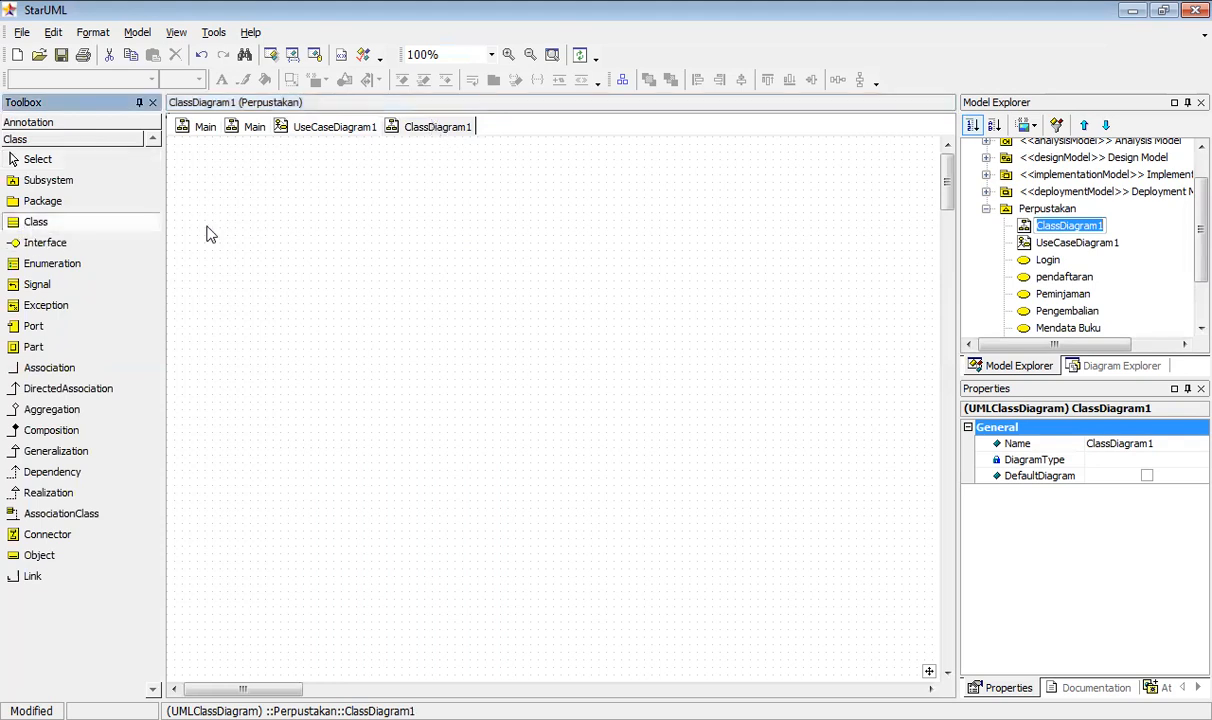
left_click(272, 194)
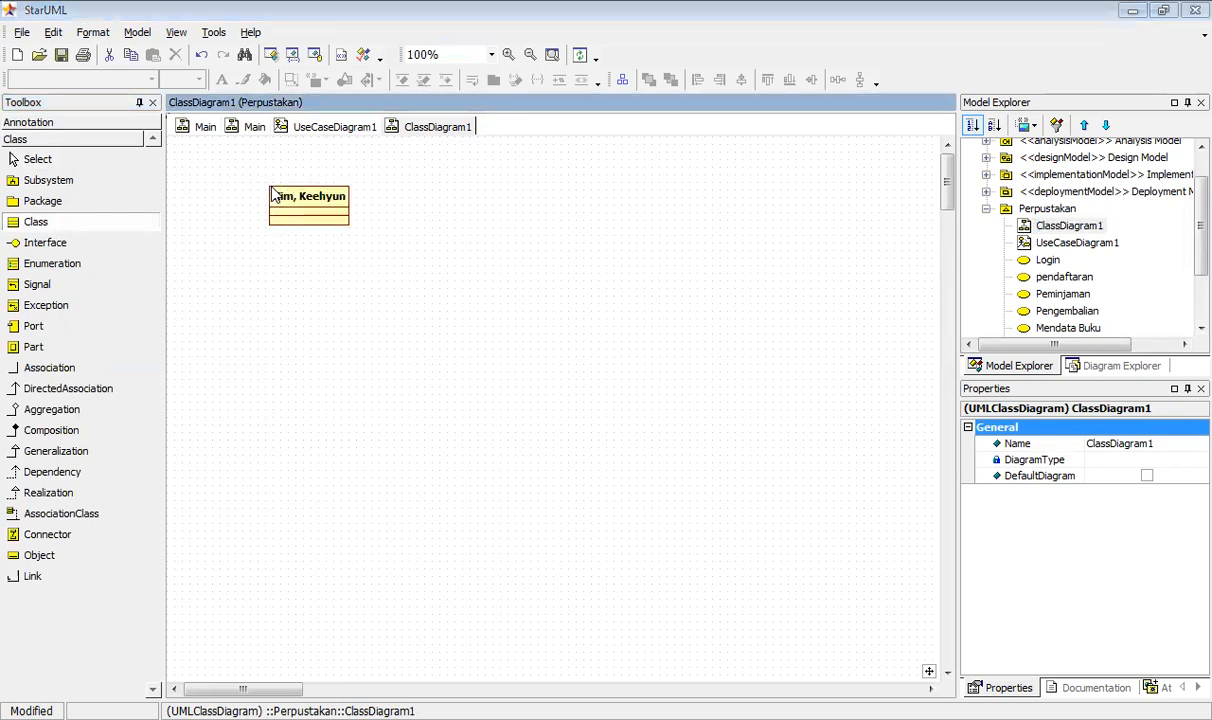
type("Login")
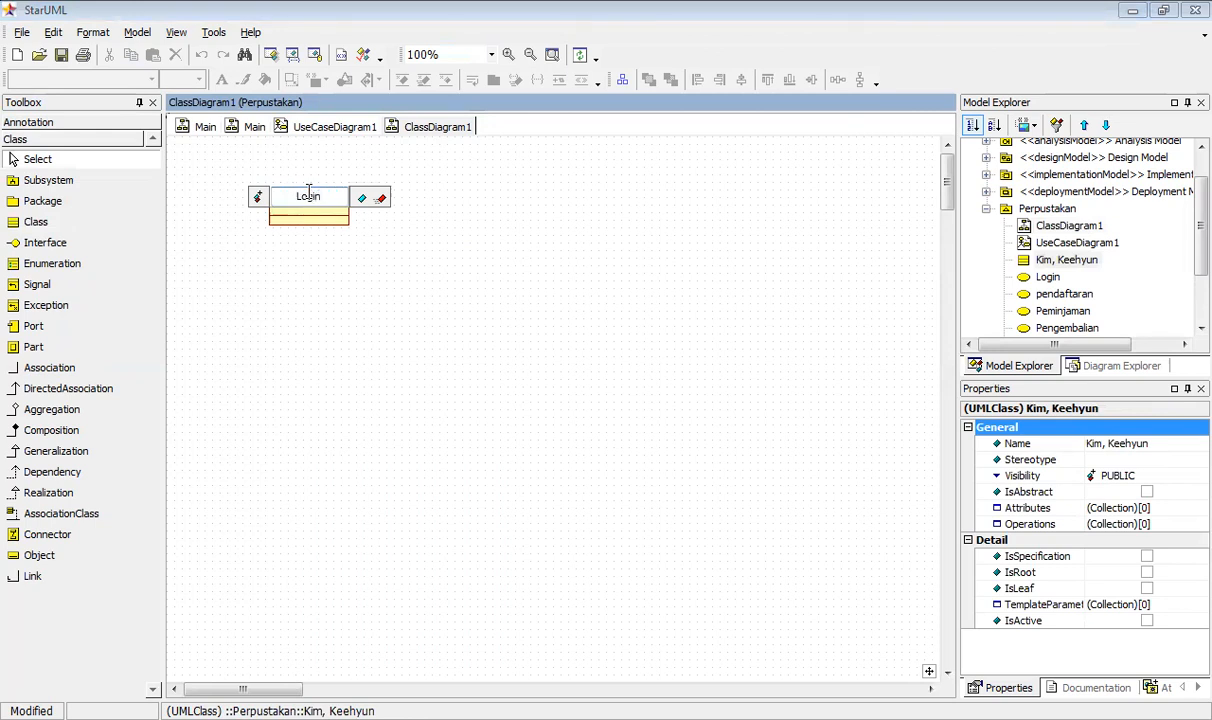
key("Return")
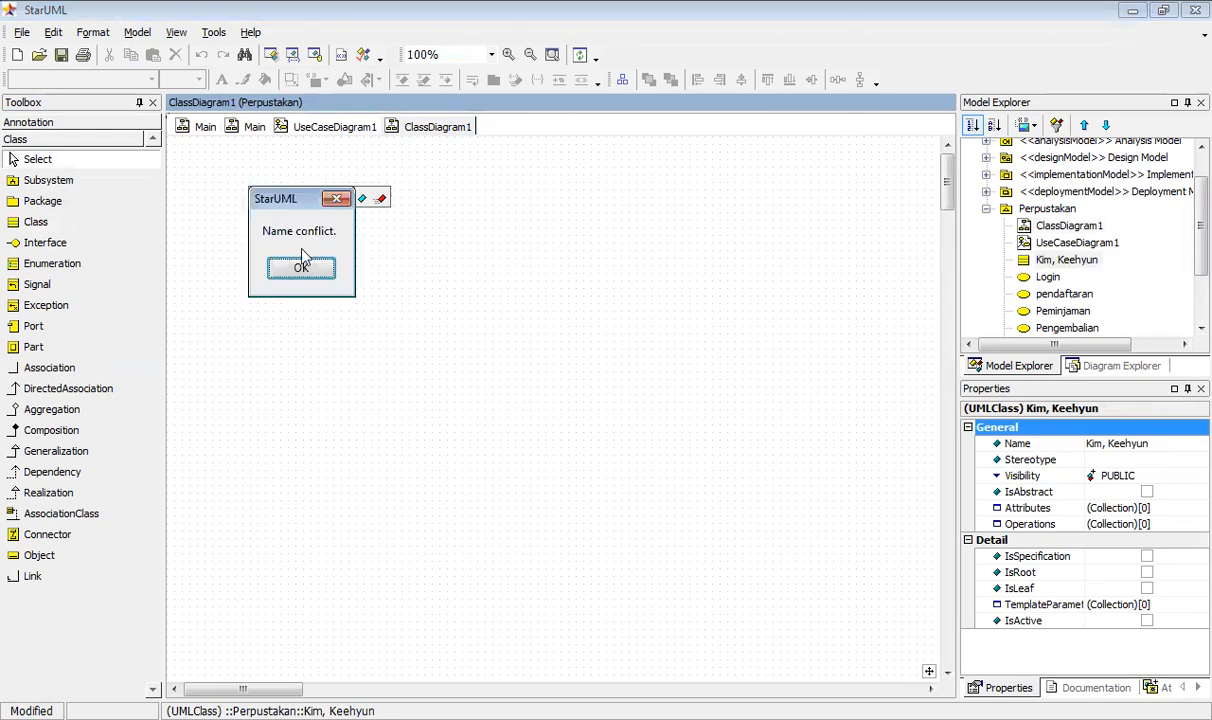
left_click(302, 268)
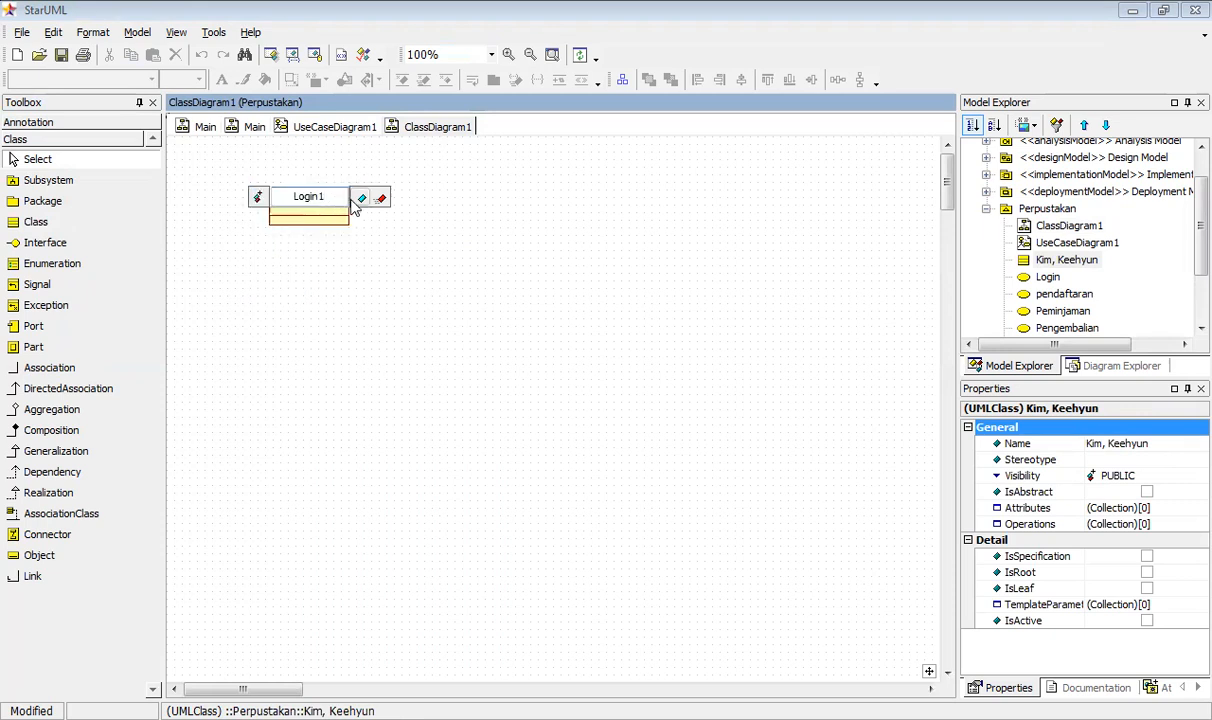
- Add the attributes Username and Passwod to the Login1 class
left_click(361, 199)
type("Usern")
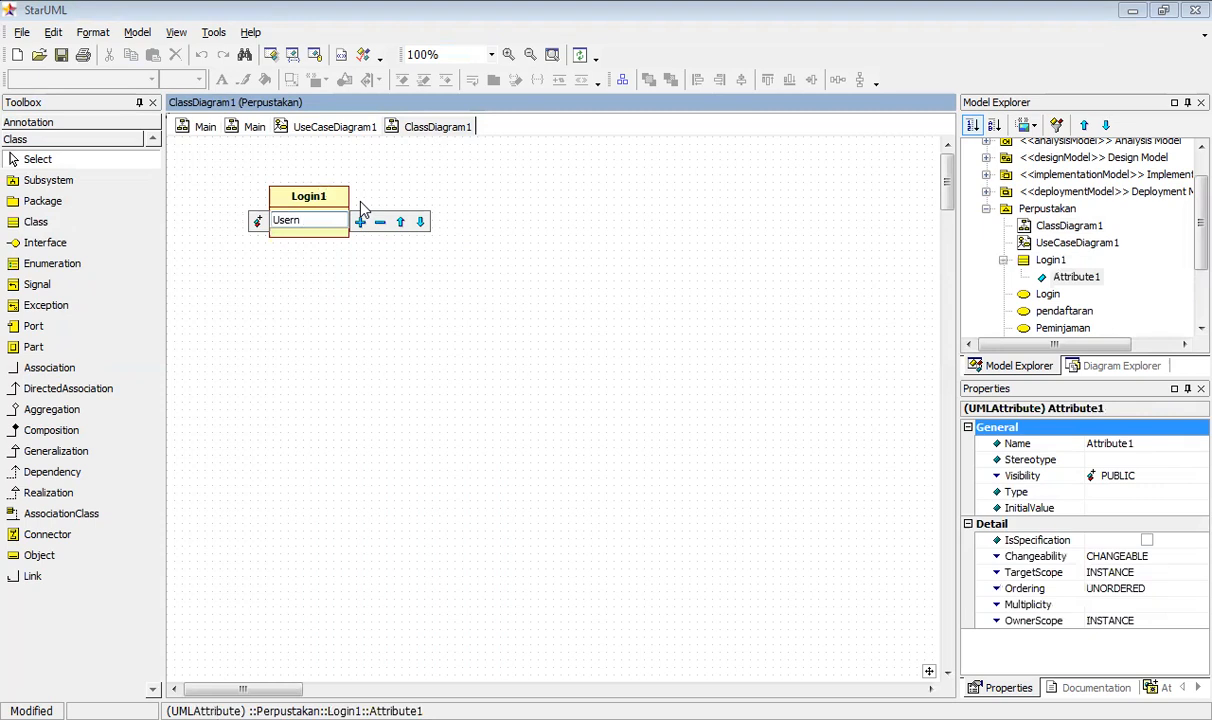
type("ame")
left_click(361, 221)
type("P")
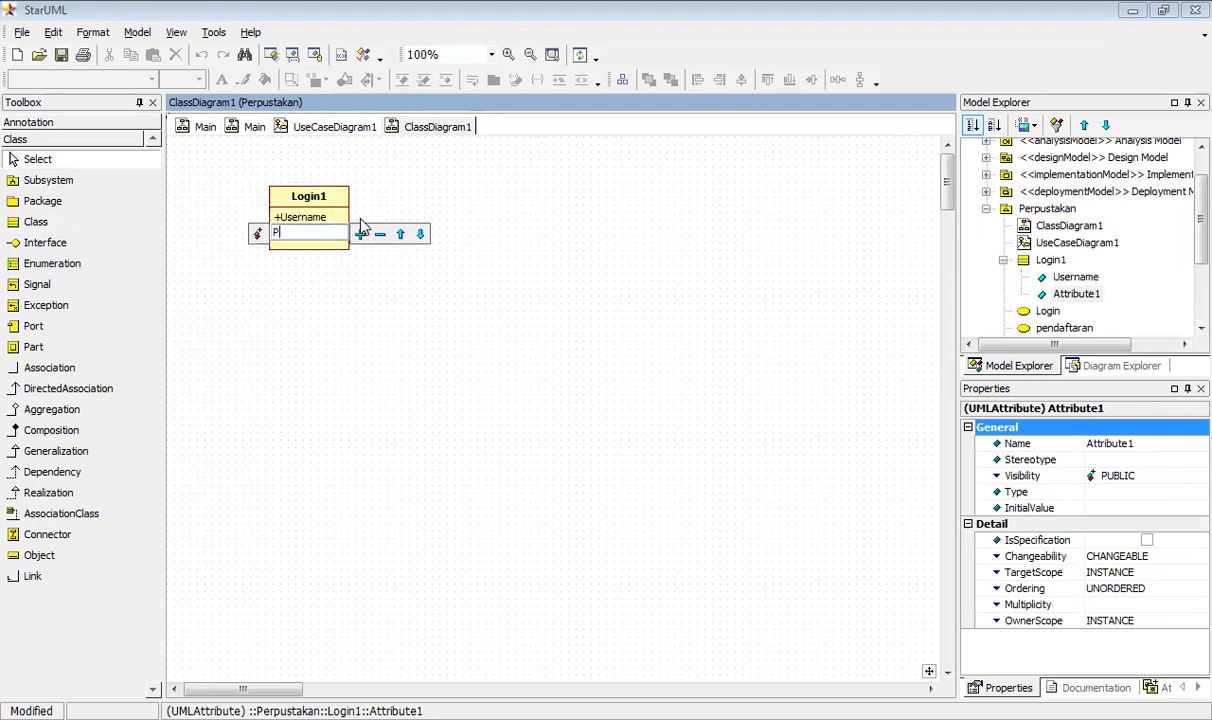
type("asswod")
left_click(364, 261)
- Add the operation Batal to the Login1 class and move the class slightly to the left
left_click(340, 226)
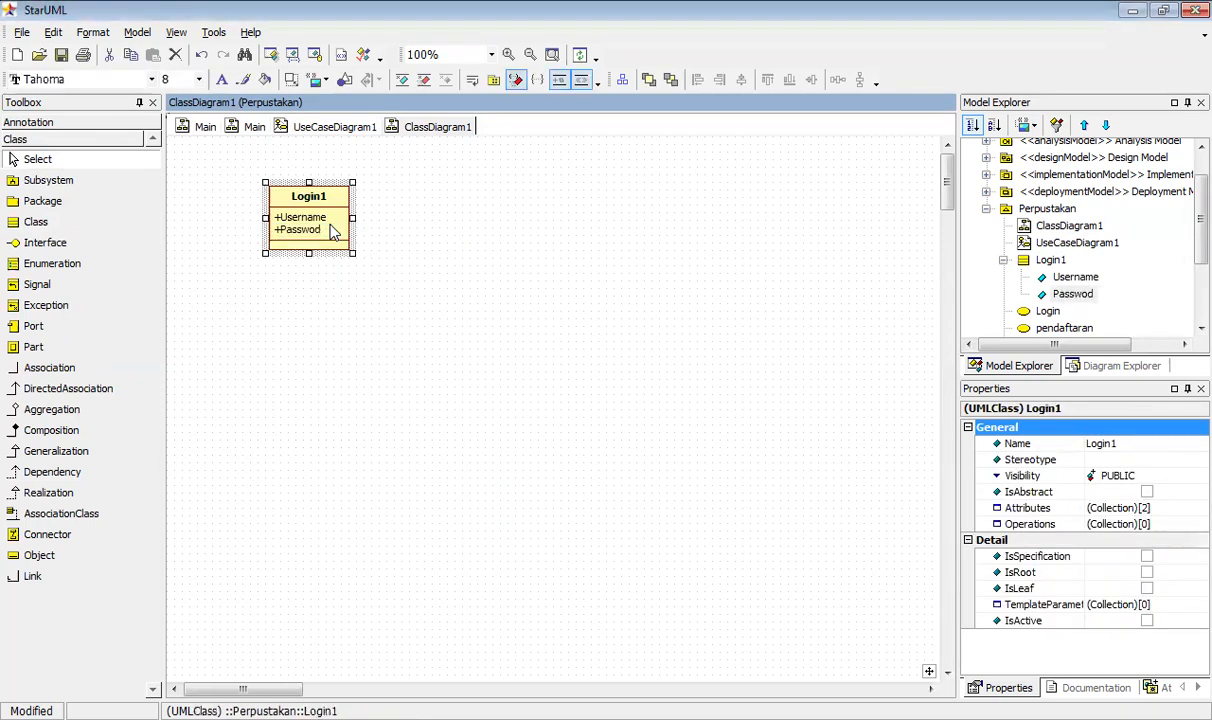
right_click(340, 226)
mouse_move(480, 237)
left_click(602, 259)
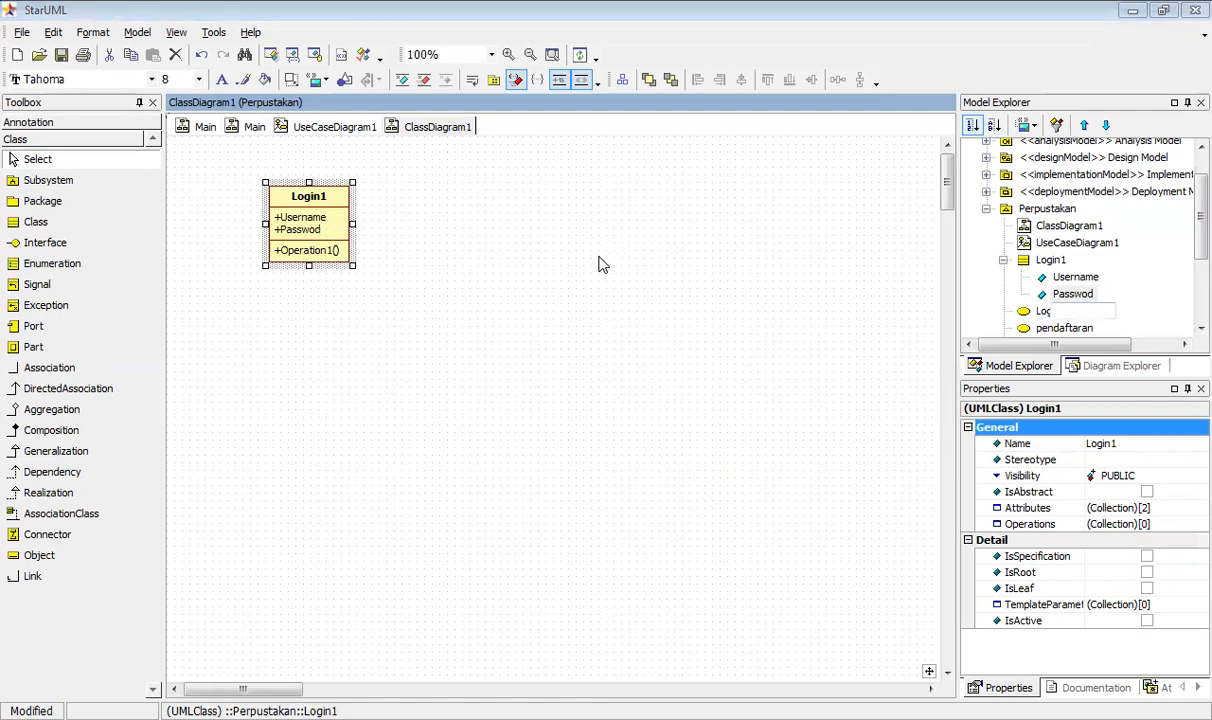
type("Batal")
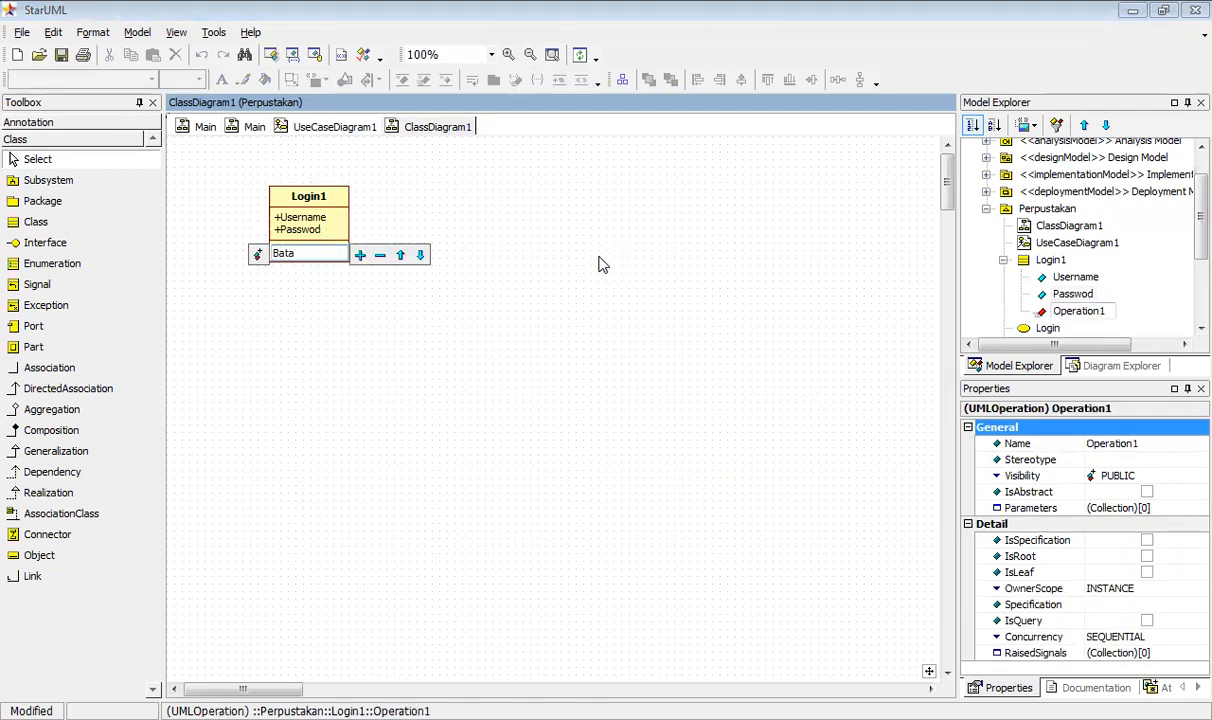
key("Return")
left_click_drag(310, 201, 275, 200)
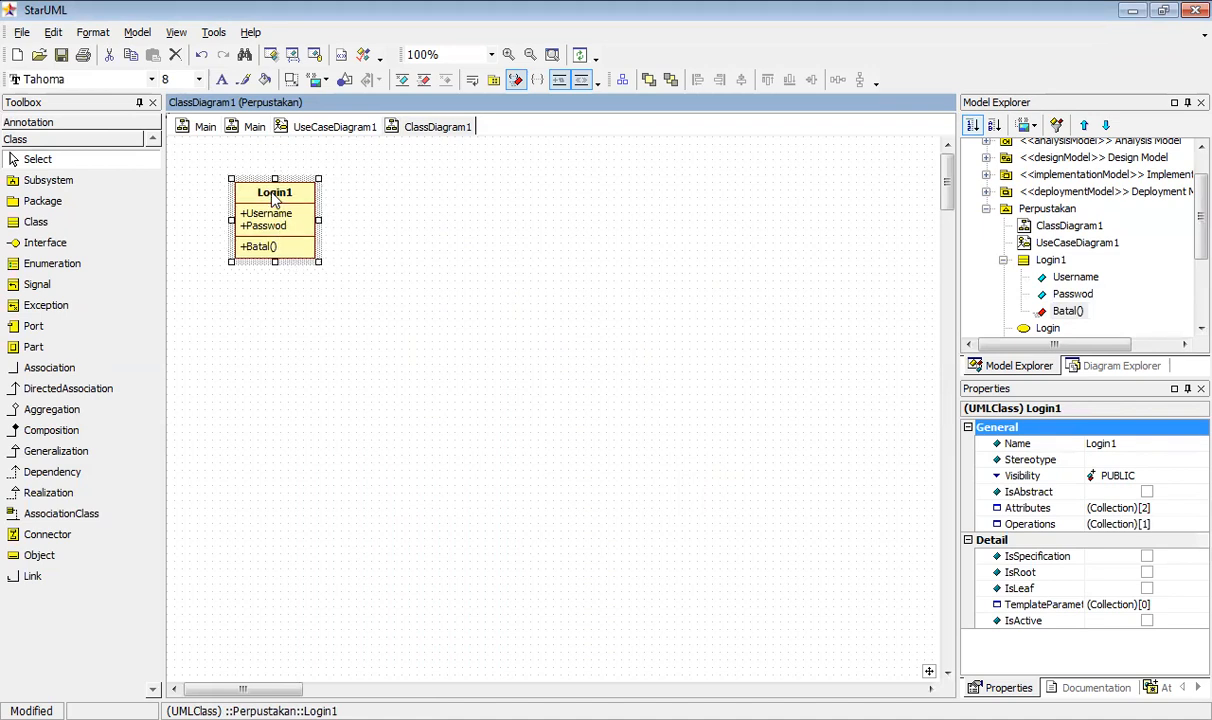
left_click(365, 216)
- Add a class named Menu Utama to the right of Login1, without attributes or operations
left_click(62, 222)
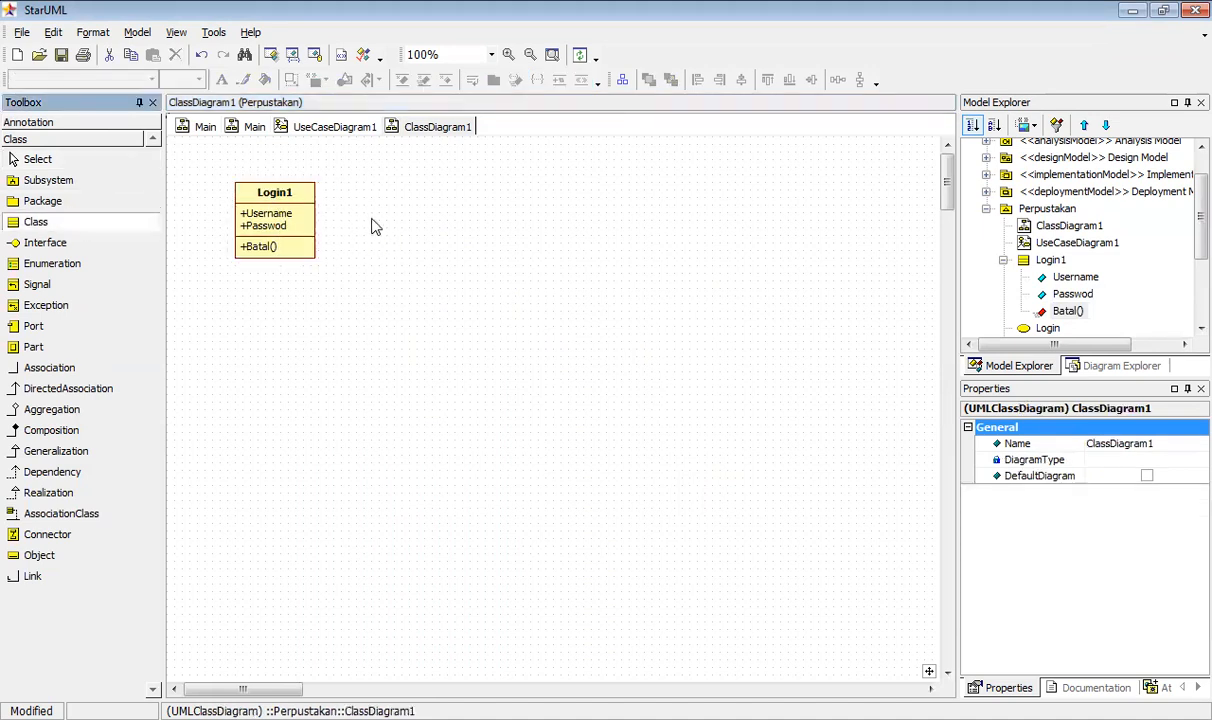
left_click(448, 188)
type("Menu Utama")
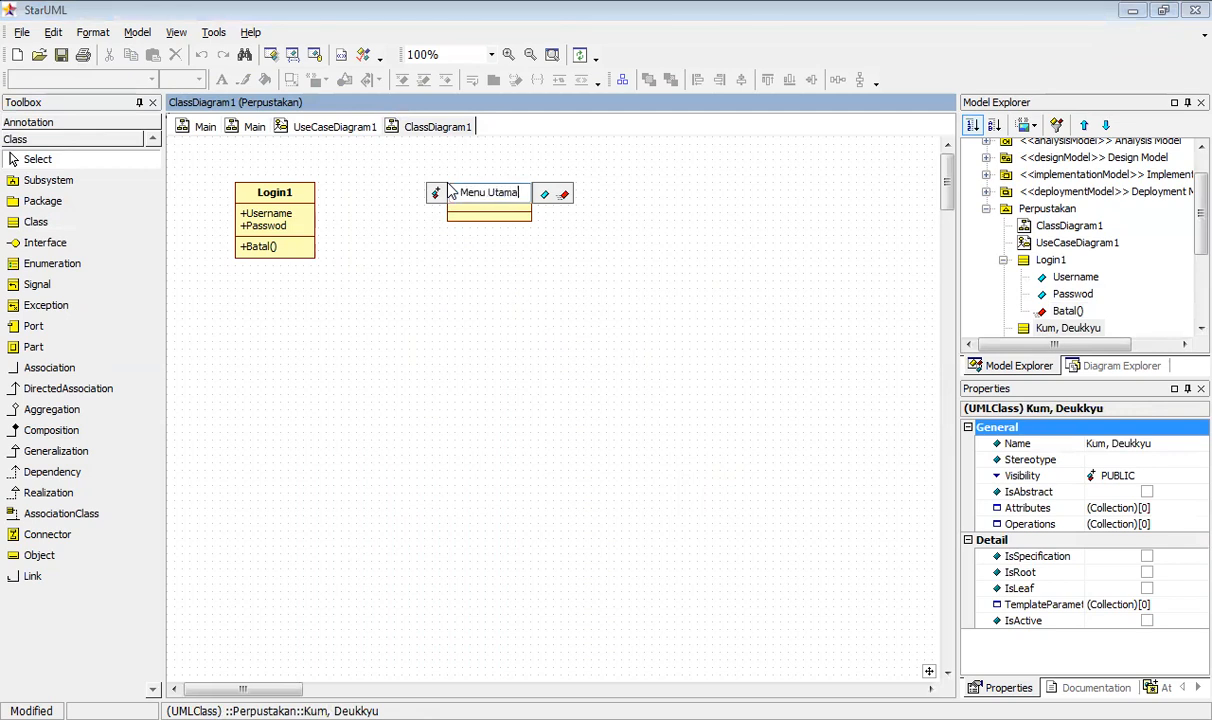
left_click(541, 266)
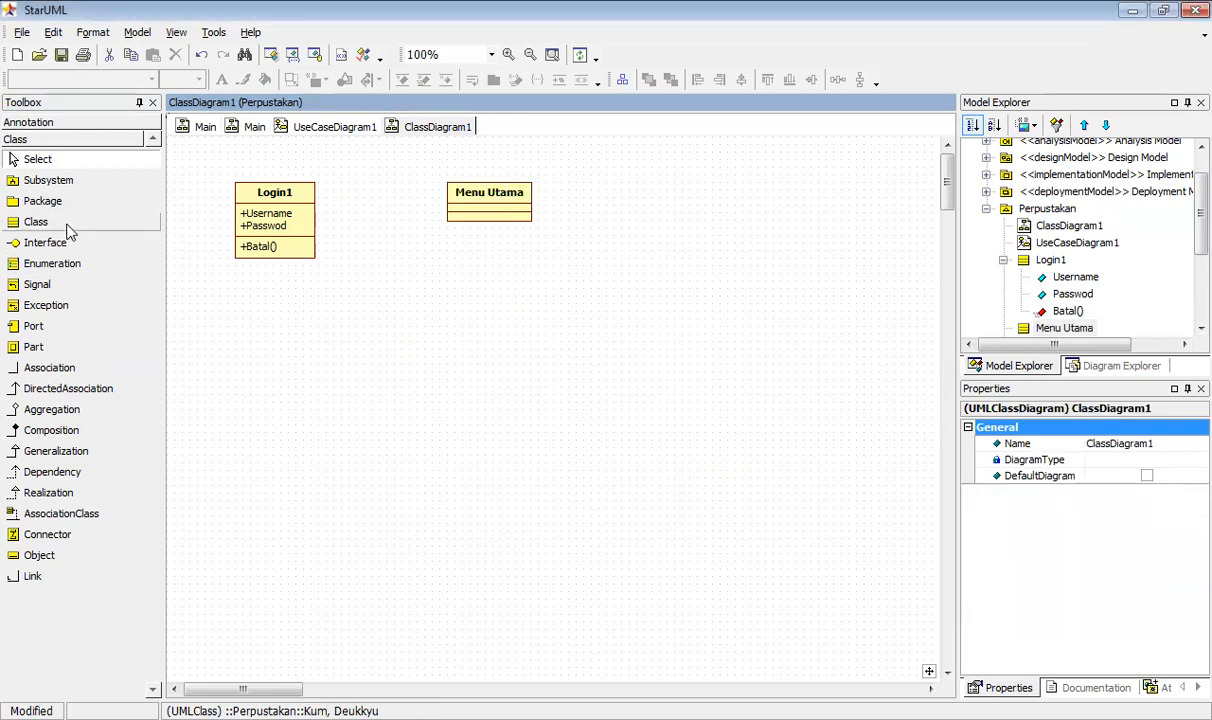
- Add a class named Pendaftaran below the Login1 class
left_click(62, 223)
left_click(289, 341)
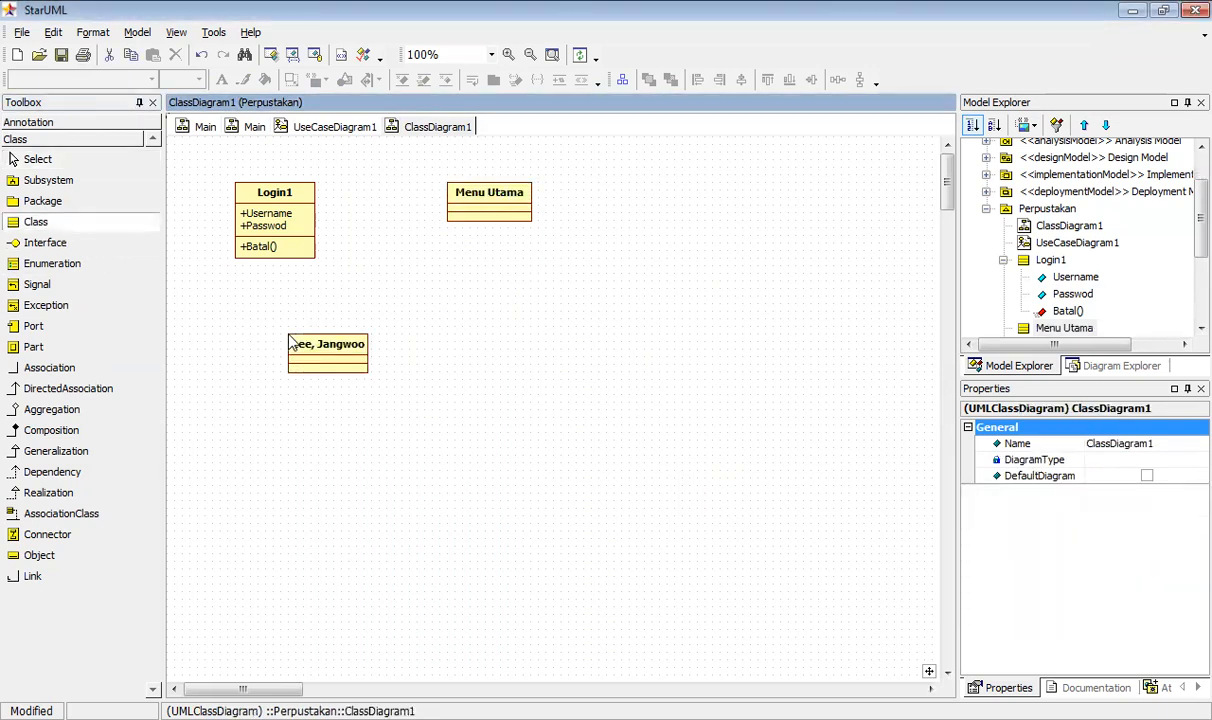
type("Pendafatra")
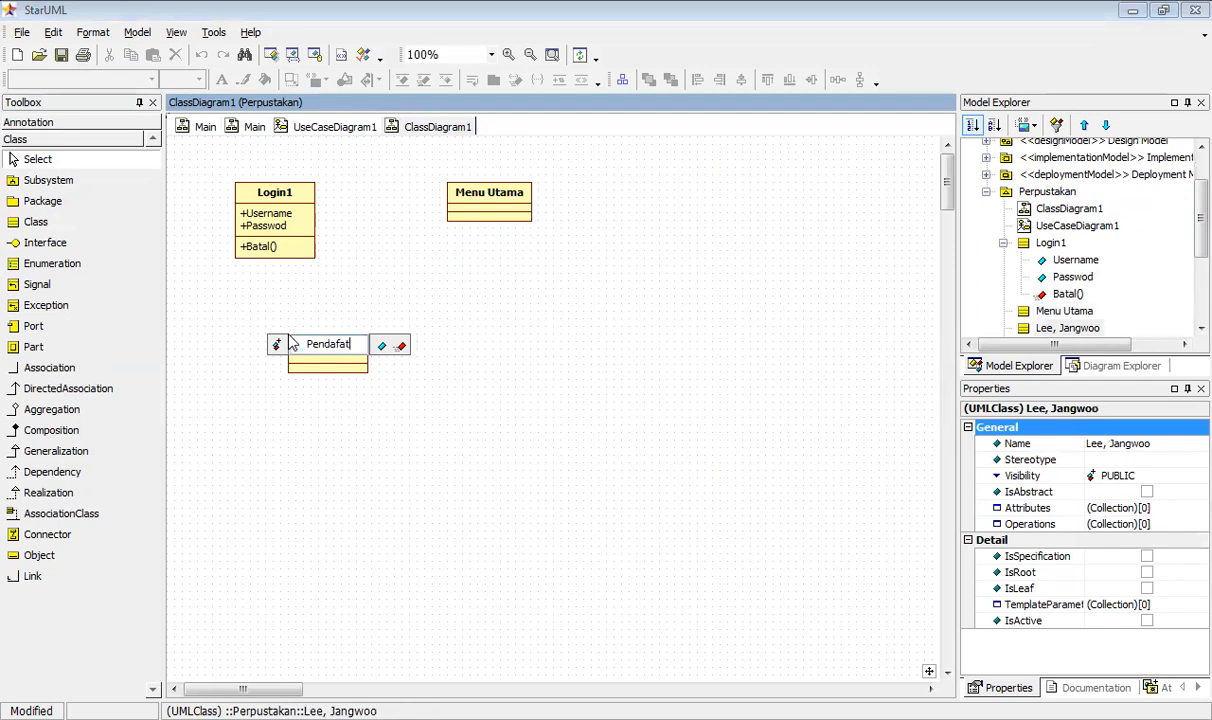
key("BackSpace")
key("BackSpace")
key("BackSpace")
key("BackSpace")
type("taran")
- Add the attributes nisn, nama siswa, kelas and no hp to the Pendaftaran class
left_click(381, 346)
type("nisn")
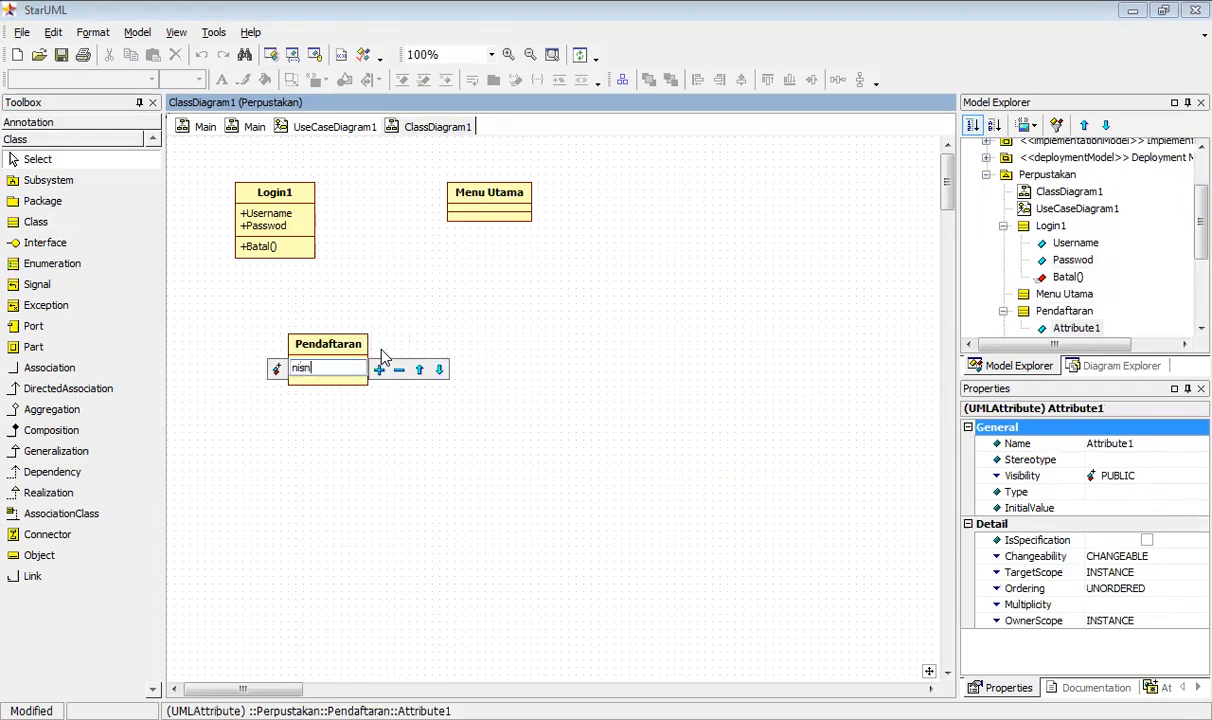
left_click(381, 370)
type("nam")
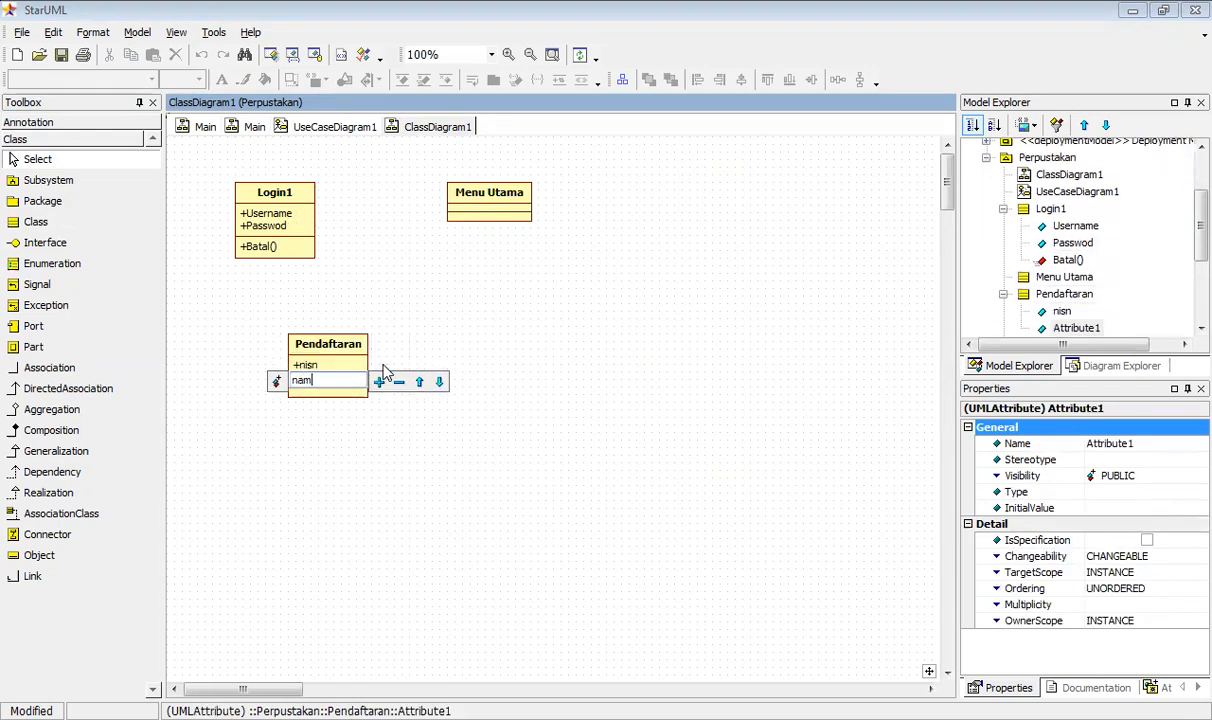
type("a siswa")
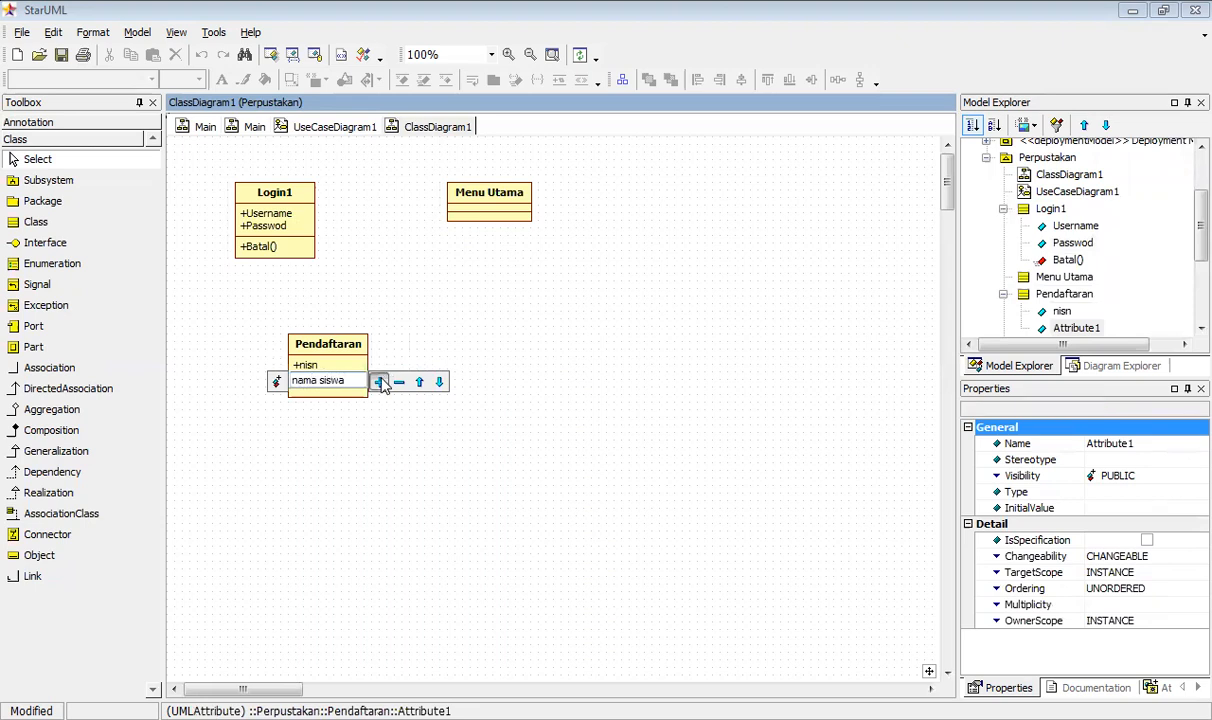
left_click(381, 383)
type("kelas")
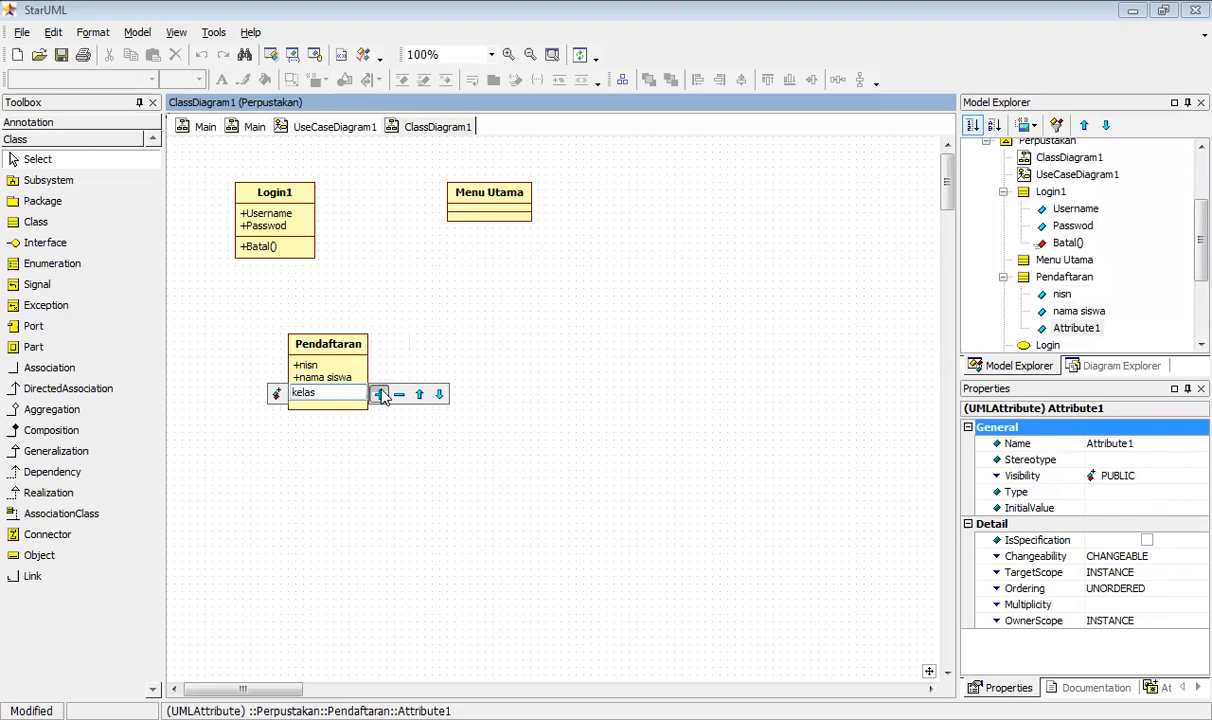
left_click(381, 395)
type("no hp")
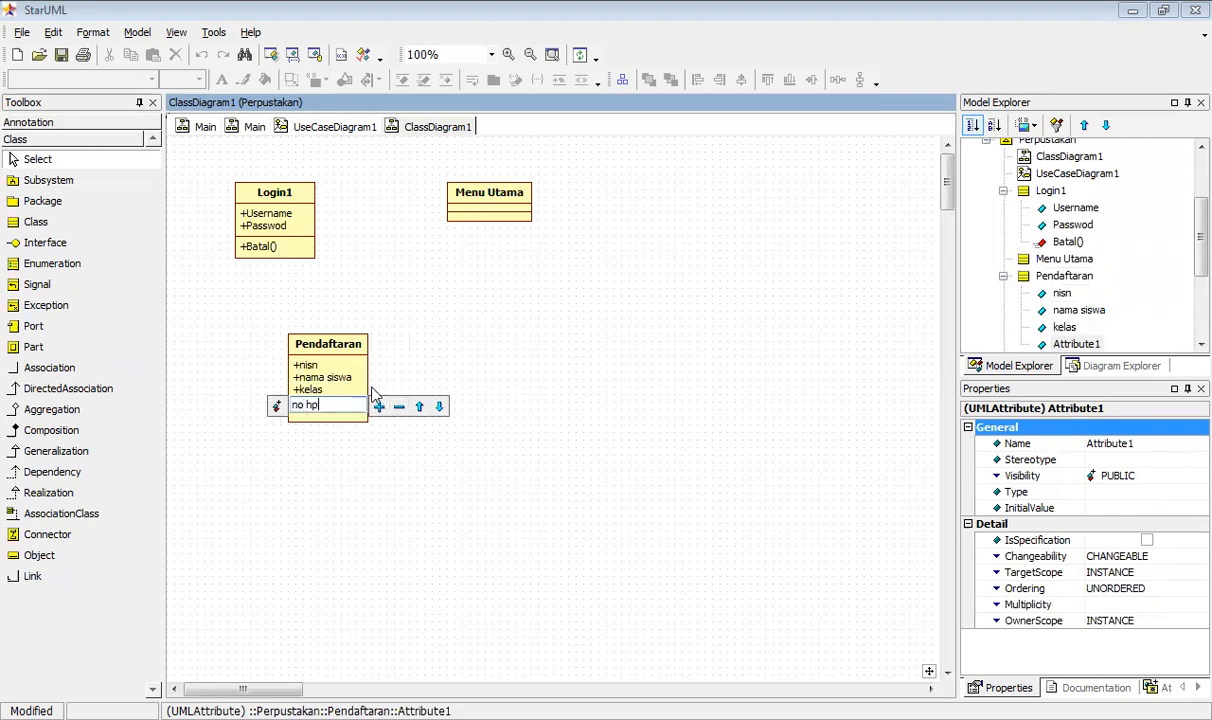
- Add the operations simpan, hapus, edit and kembali to Pendaftaran and move the class left, roughly beneath Login1
right_click(352, 390)
mouse_move(395, 397)
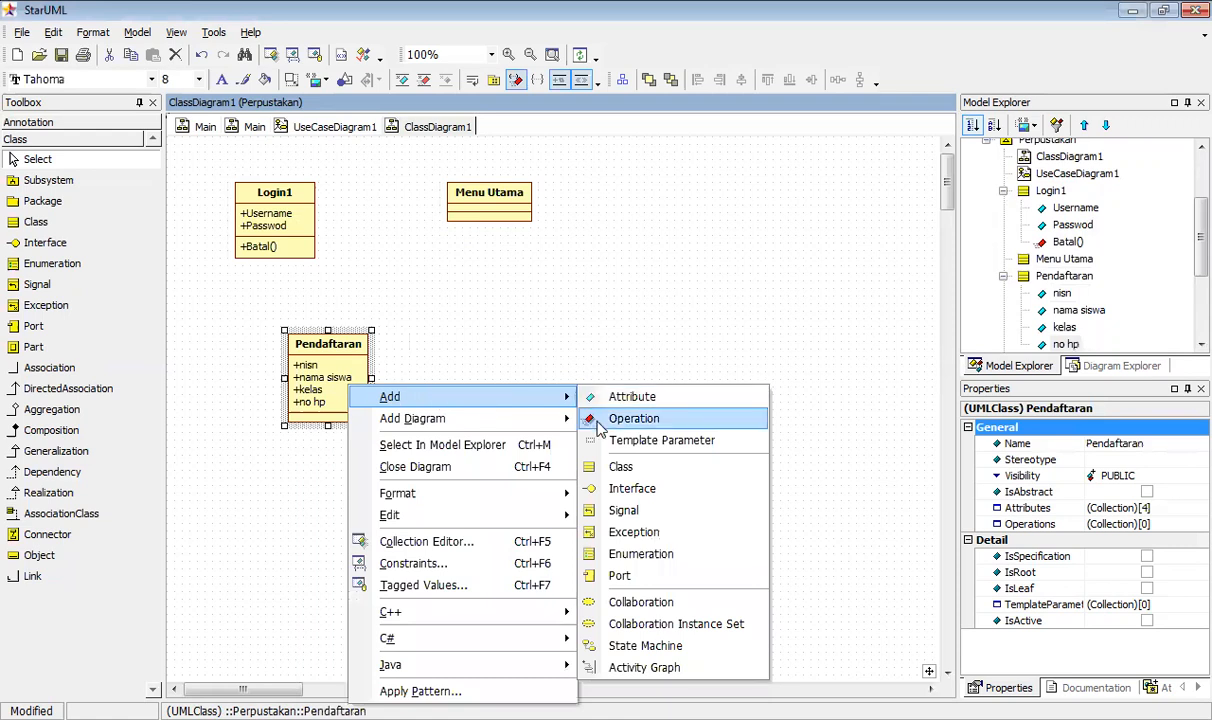
left_click(634, 418)
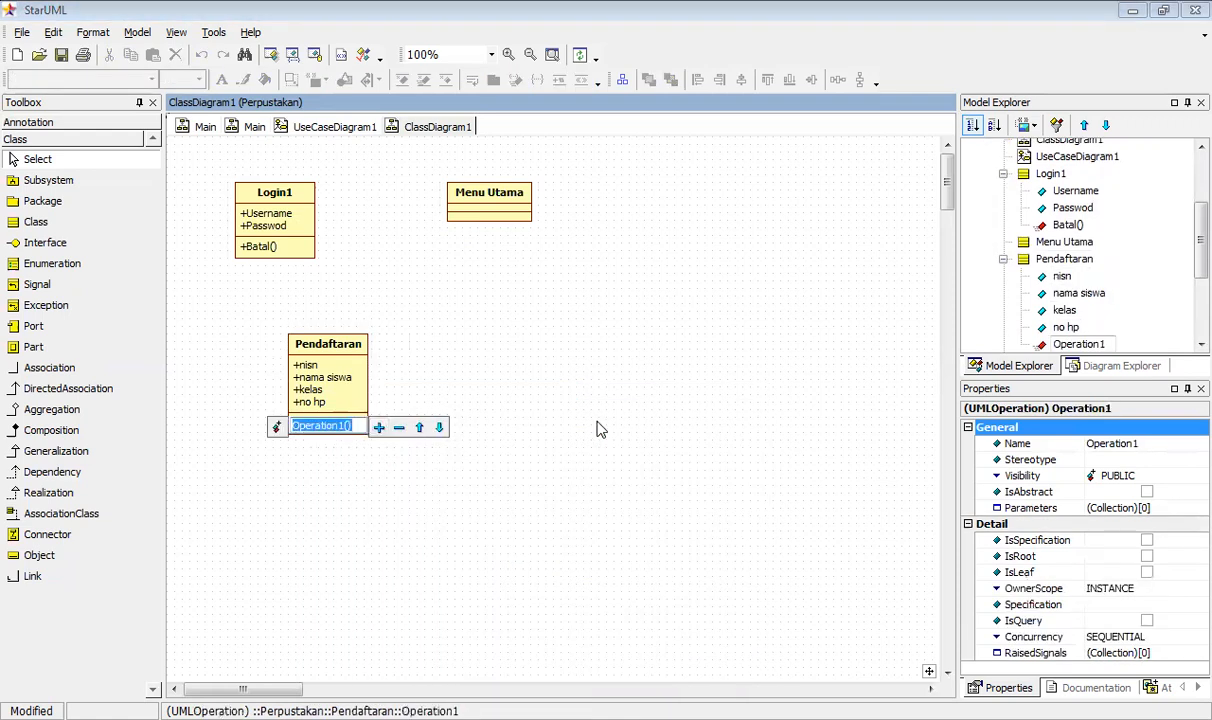
type("simpan")
left_click(379, 427)
type("hapus")
left_click(381, 441)
type("edit")
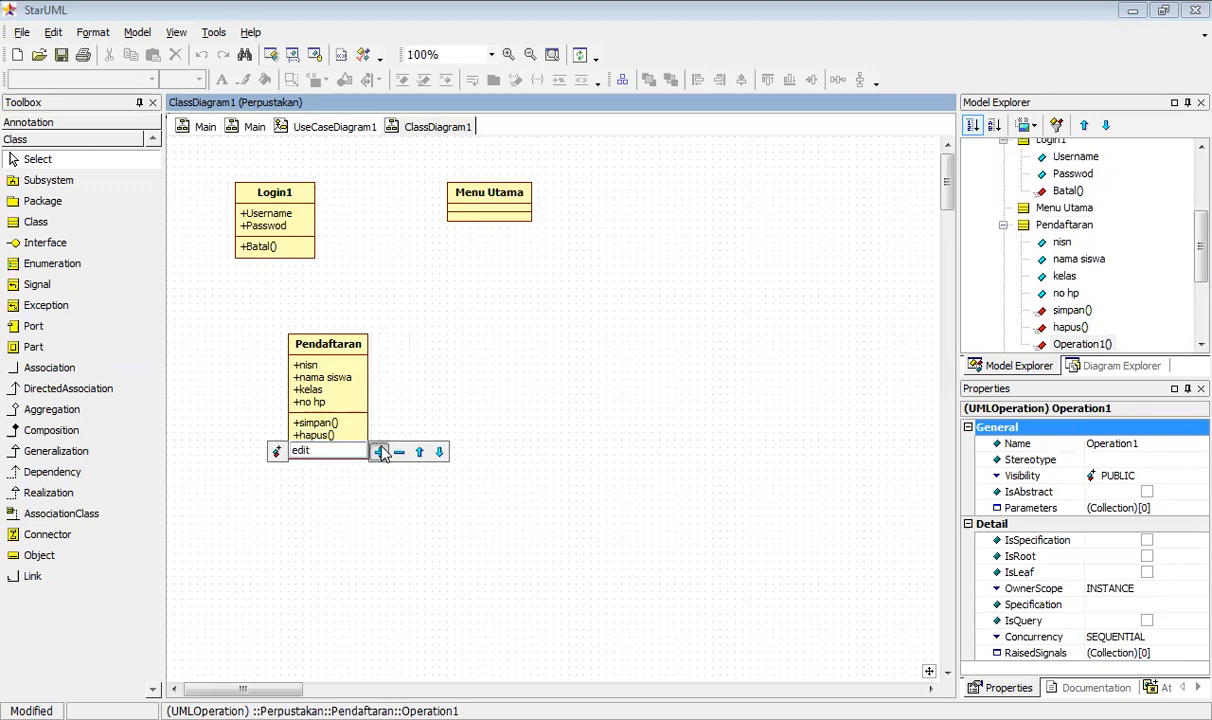
left_click(380, 453)
type("kembali")
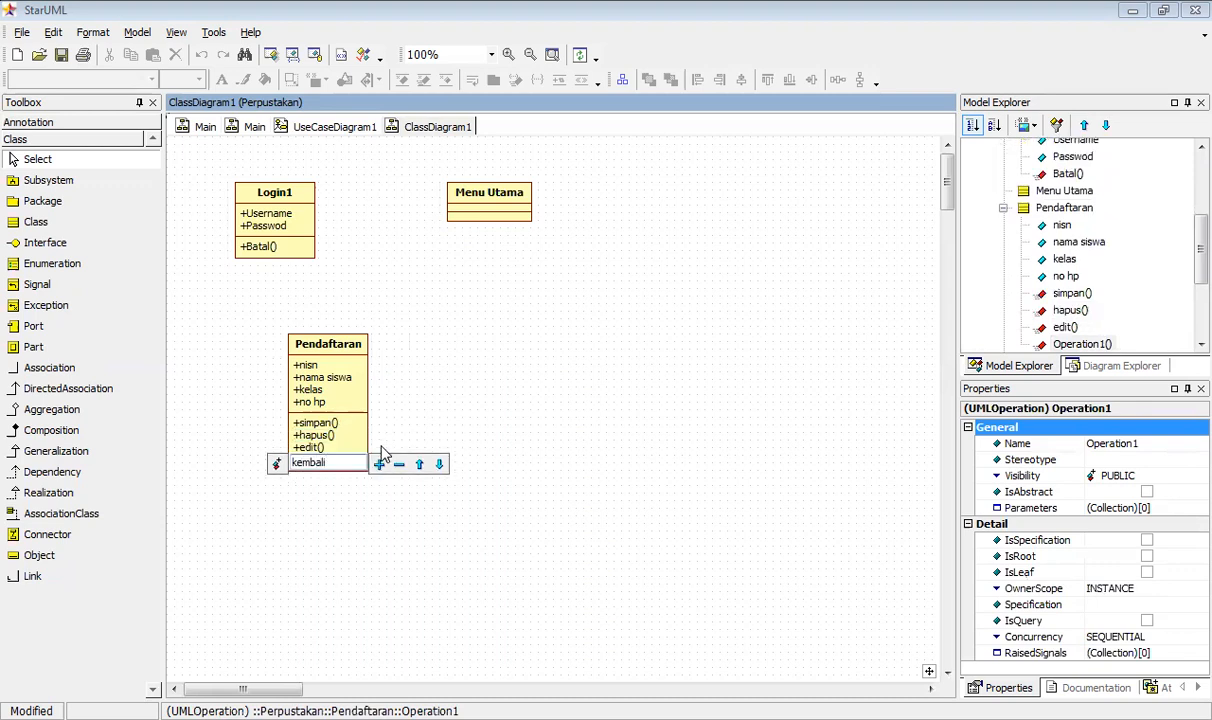
left_click_drag(339, 343, 267, 349)
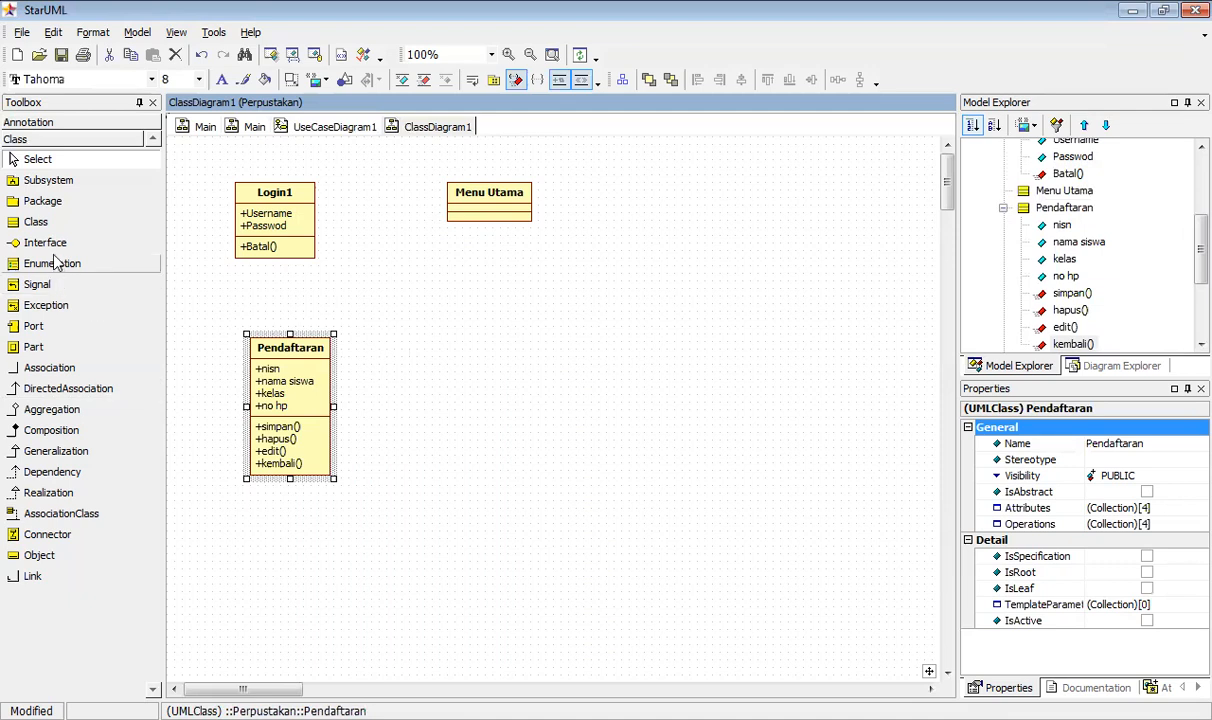
- Add a class to the right of Pendaftaran and enter Peminjaman1 as its name
left_click(38, 222)
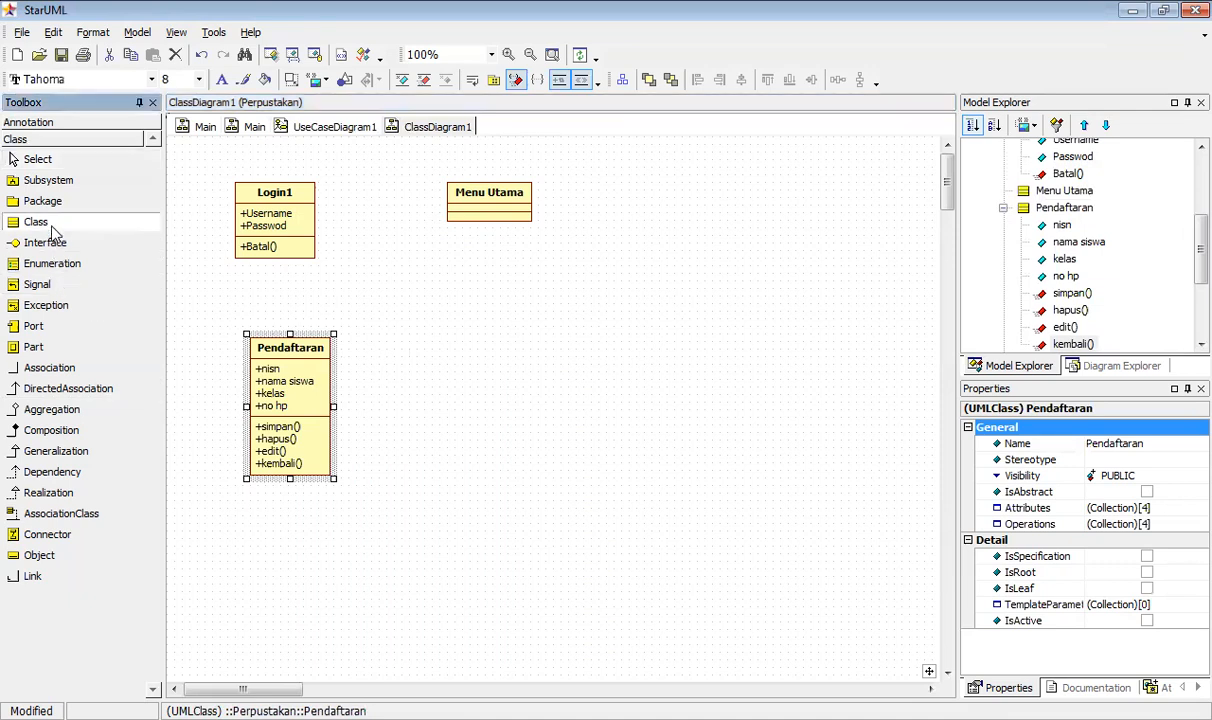
left_click(414, 402)
type("Pemi")
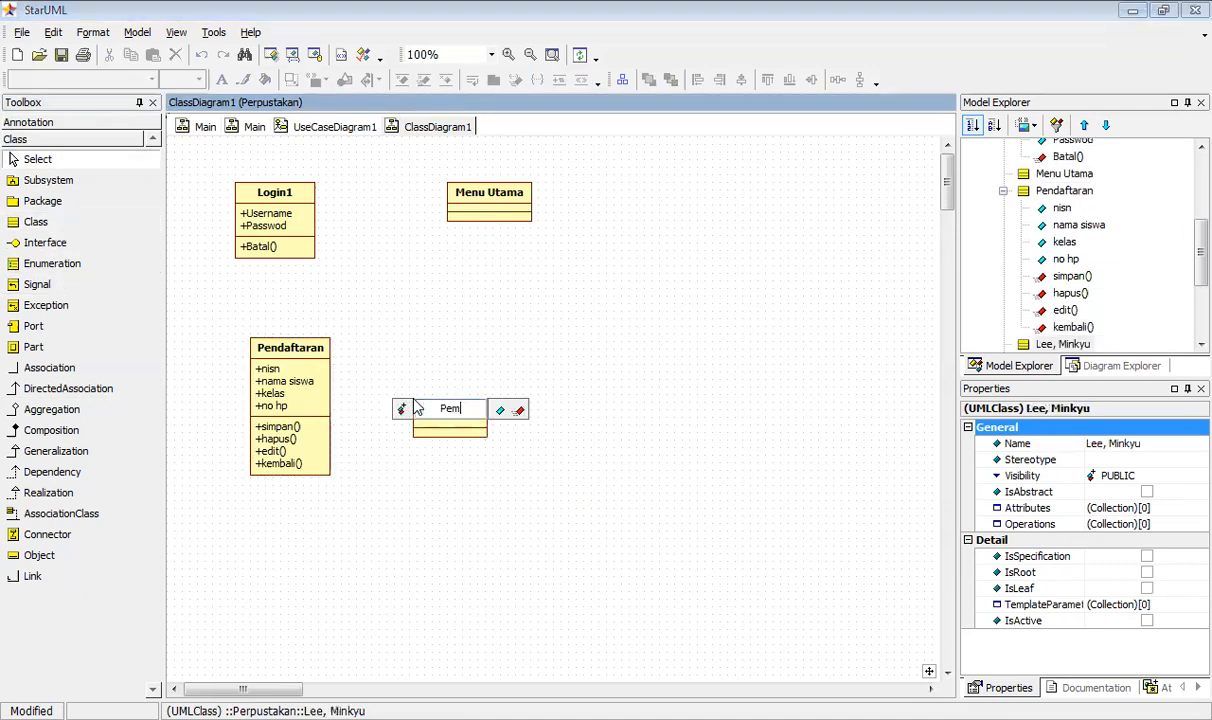
type("njaman")
left_click(500, 418)
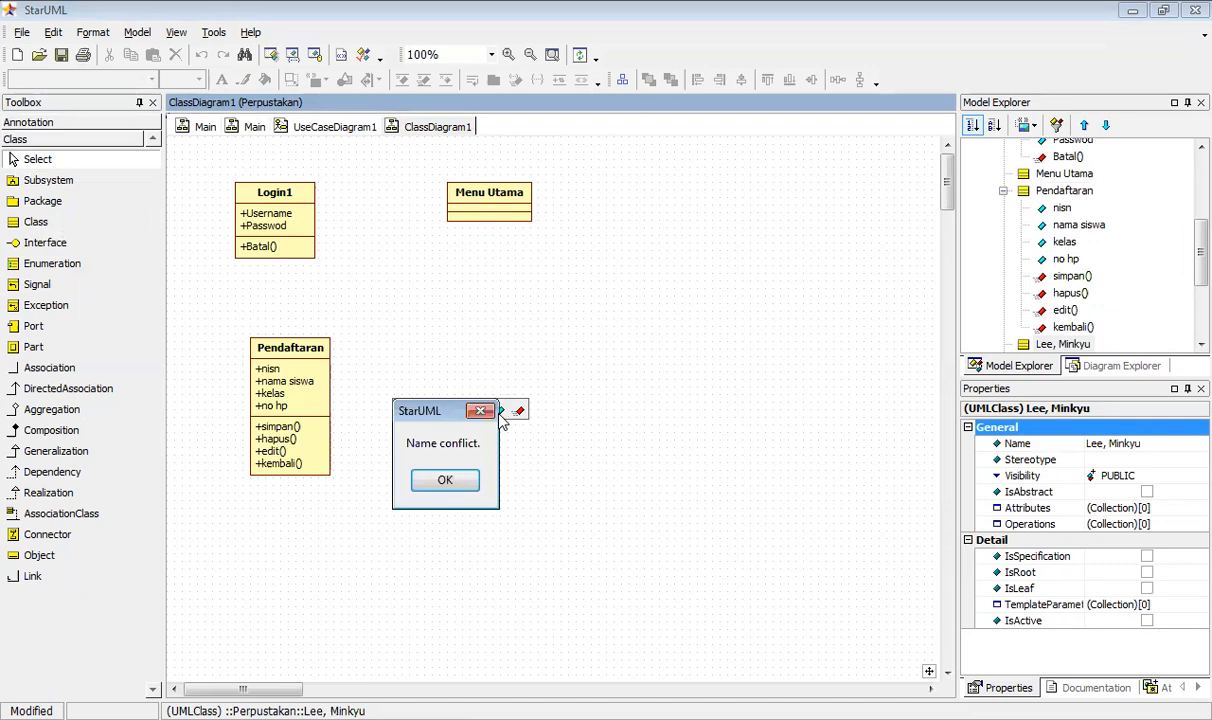
left_click(445, 480)
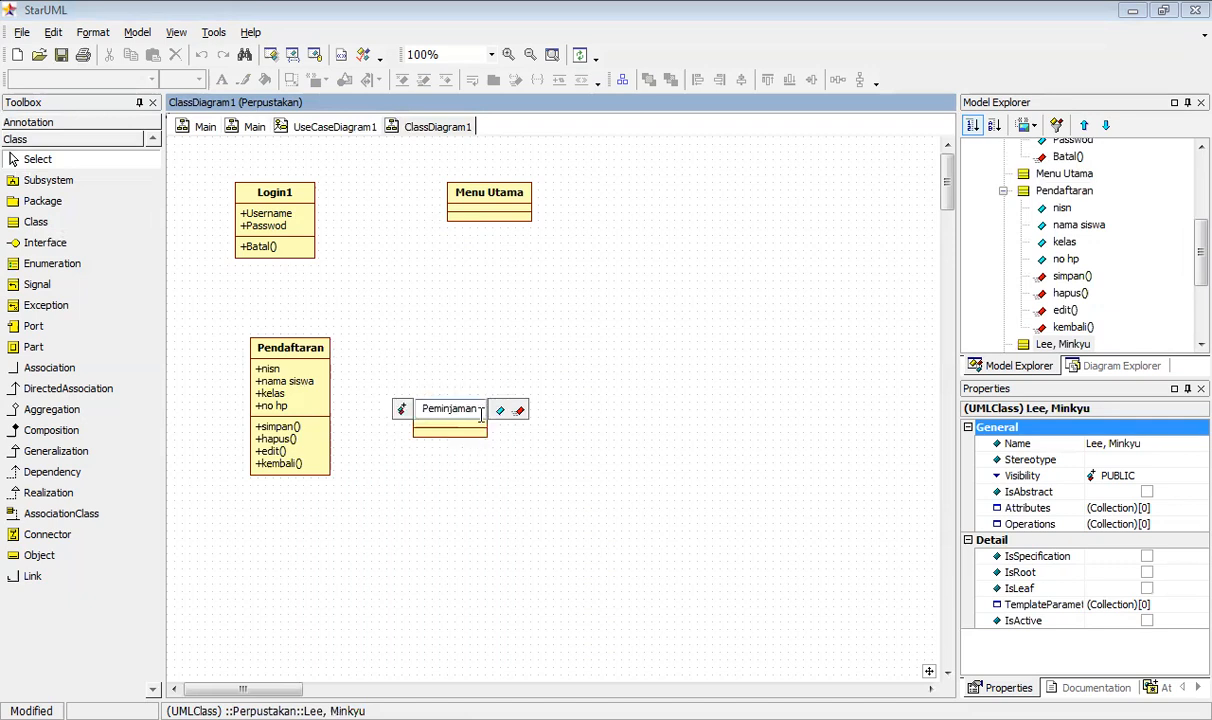
type("1")
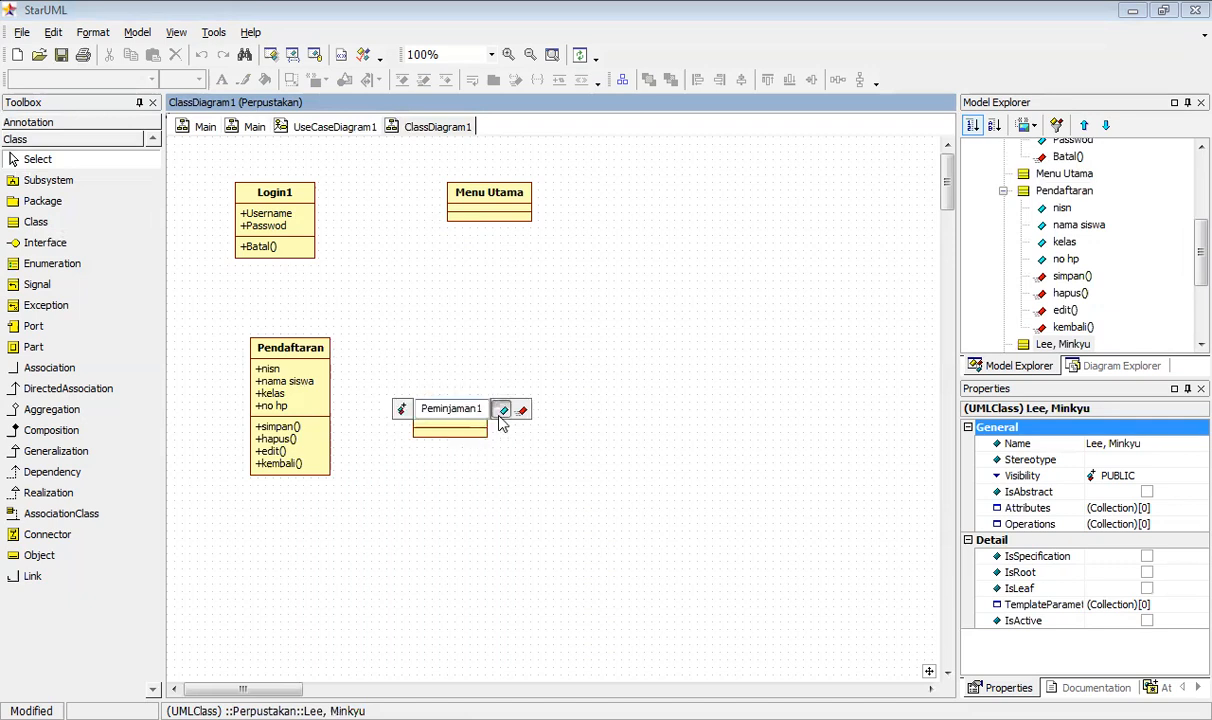
- Add the attributes nisn, nama, kelas and kode buku to the Peminjaman1 class
left_click(502, 411)
type("nisn")
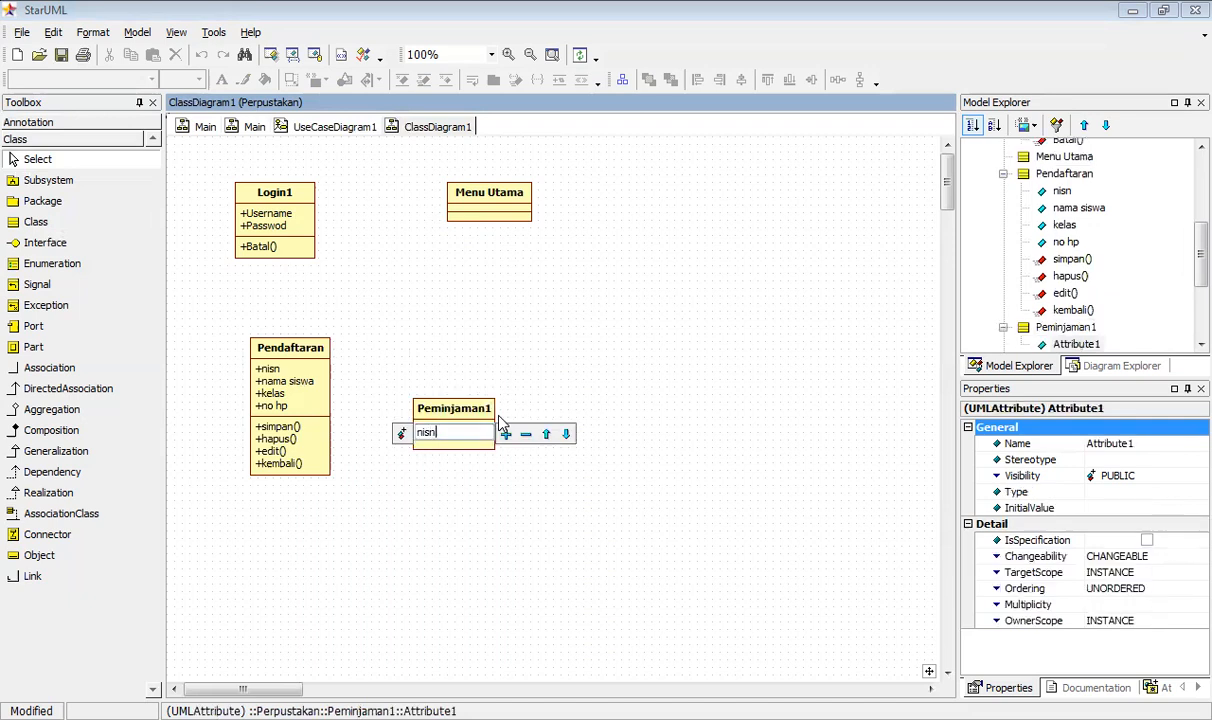
left_click(506, 435)
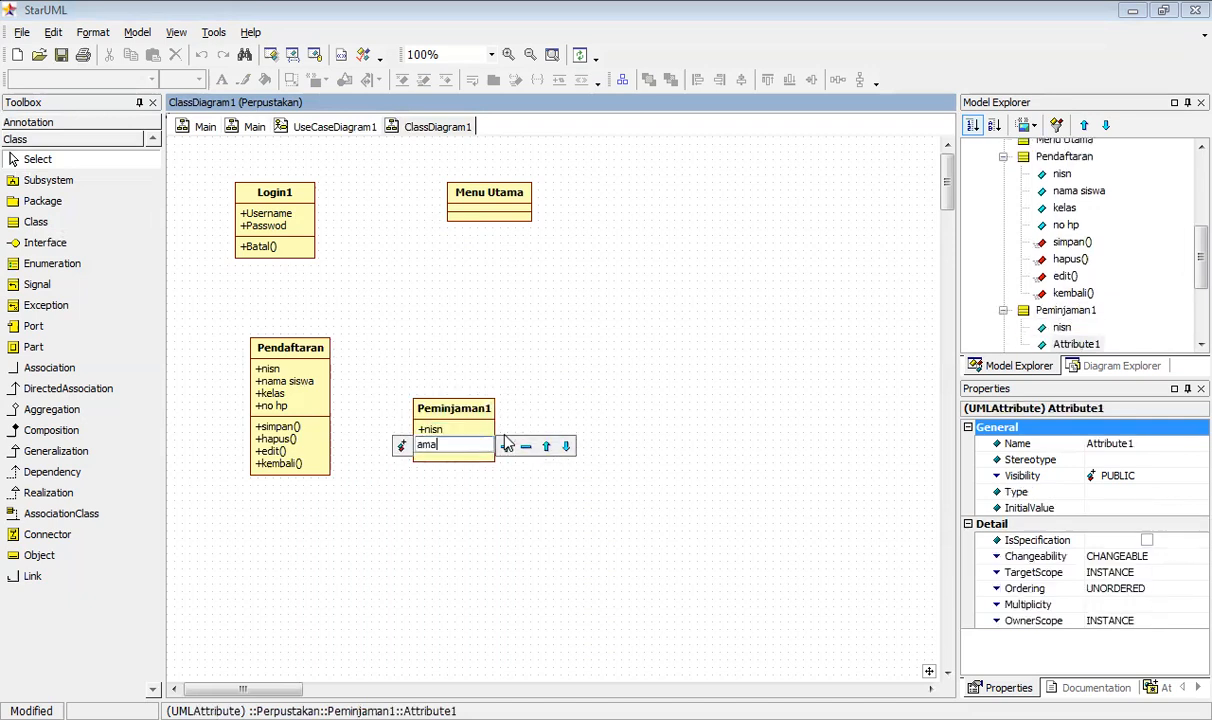
type("nama")
left_click(507, 446)
type("kelas")
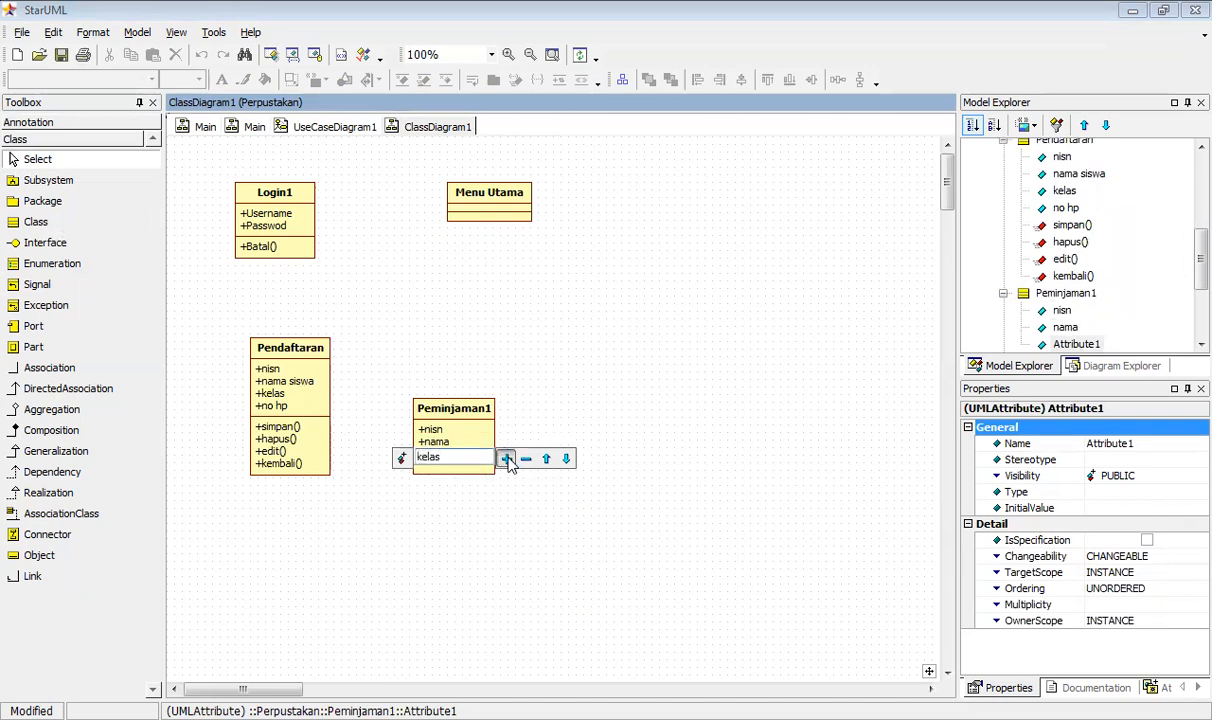
left_click(507, 459)
type("kode b")
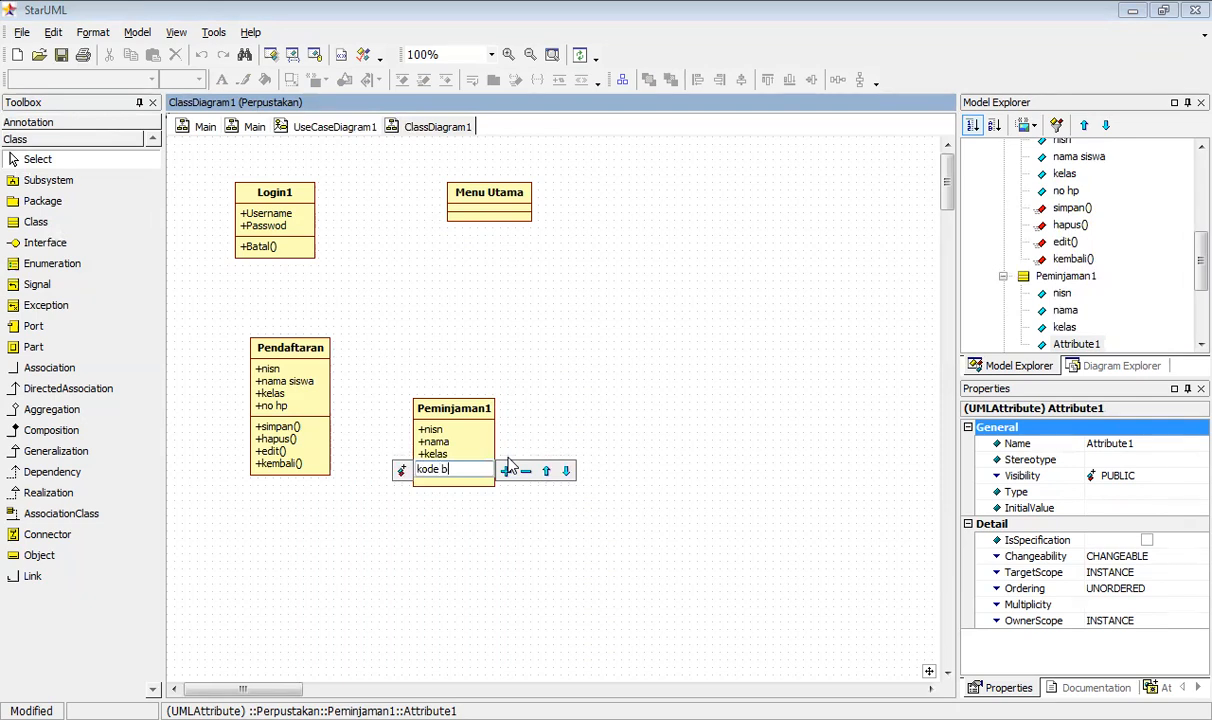
type("uku")
- Add the attributes nama buku, pengarang and tanggal pinjam below kode buku in the Peminjaman1 class
left_click(507, 471)
type("nama buku")
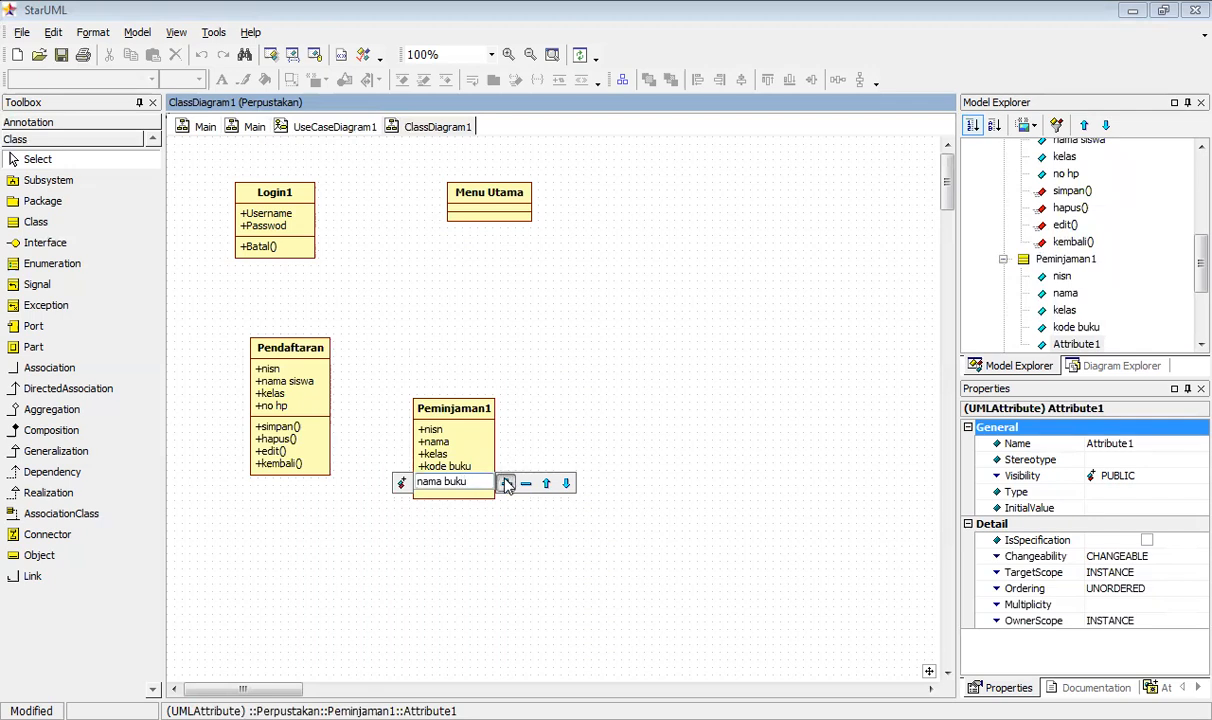
left_click(507, 484)
type("pengarang")
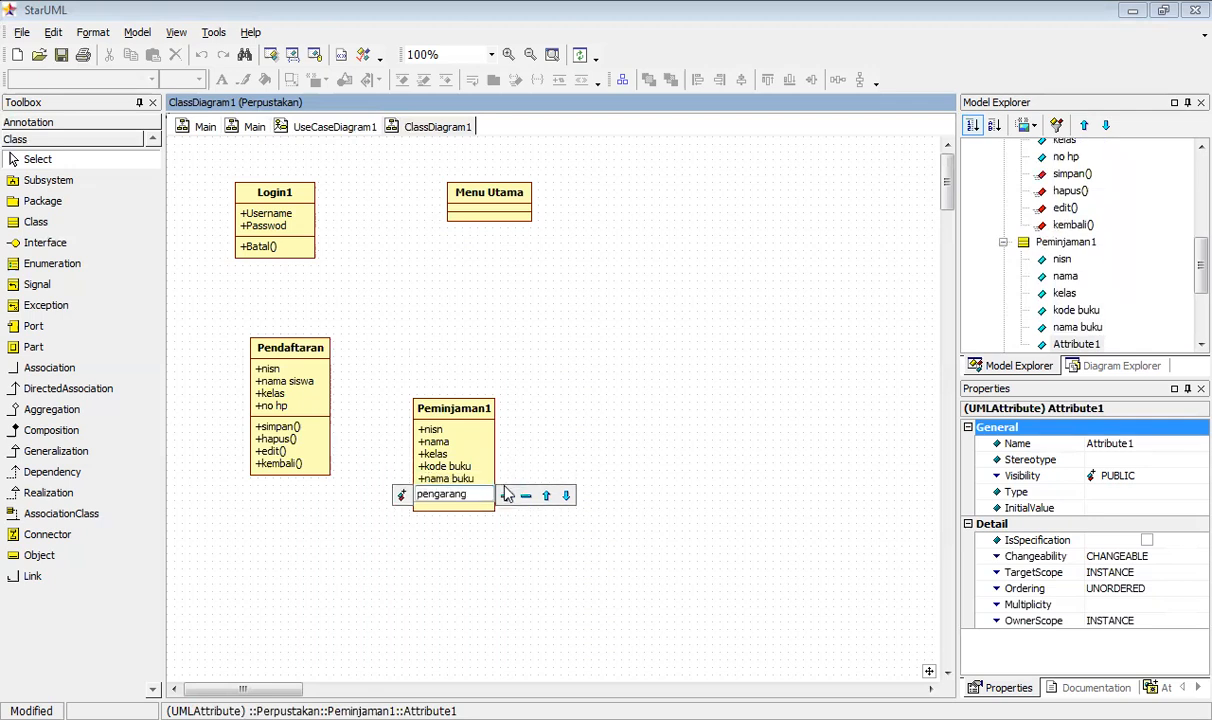
left_click(480, 490)
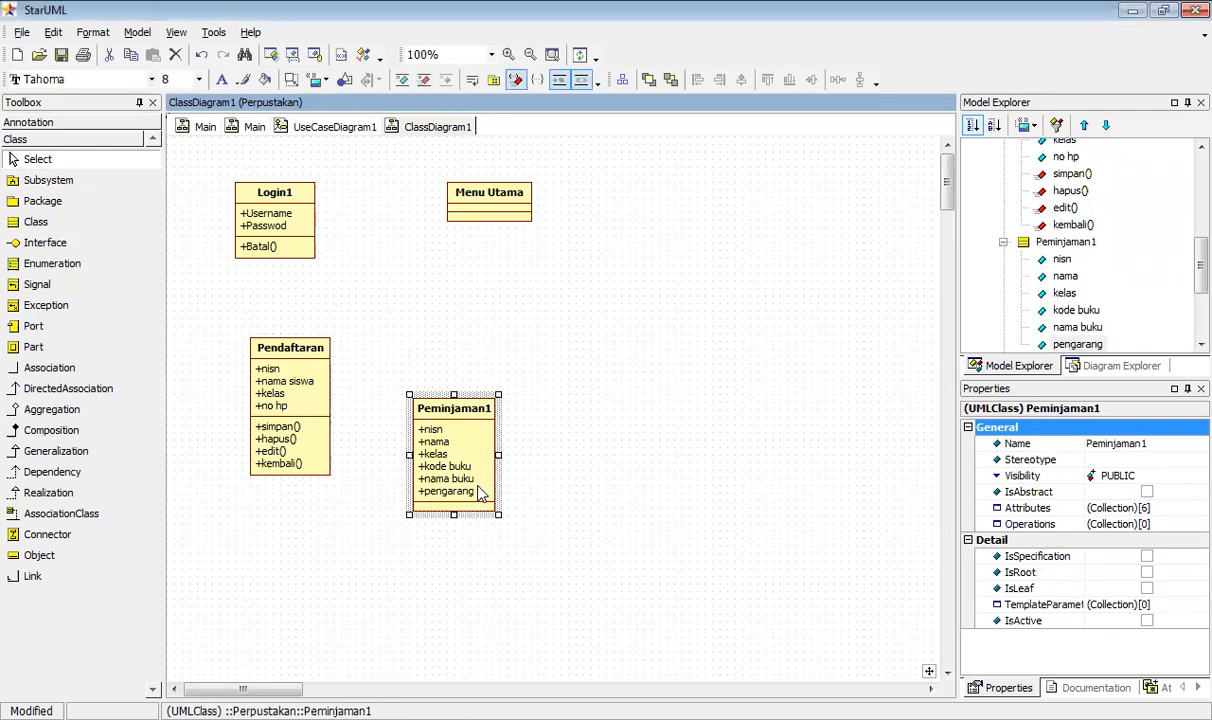
right_click(478, 489)
mouse_move(571, 190)
left_click(735, 178)
type("tanggal pinjam")
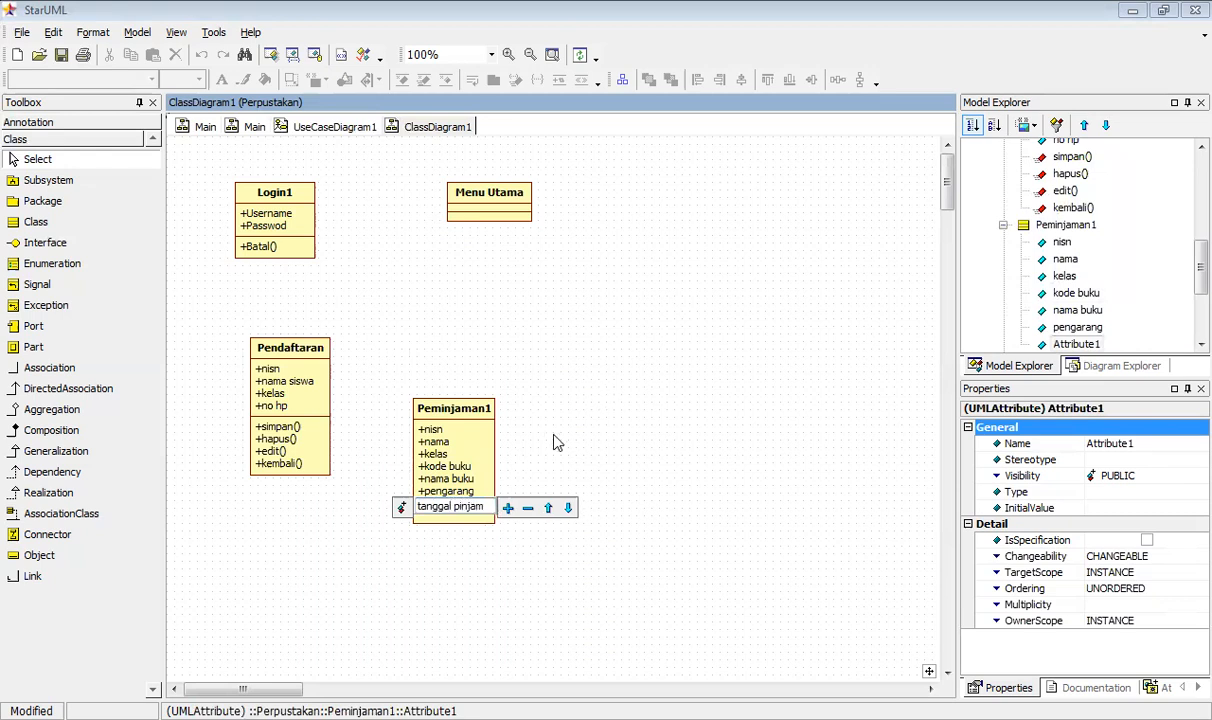
- Add the operations simpan, hapus, edit and kembali to the Peminjaman1 class
right_click(455, 495)
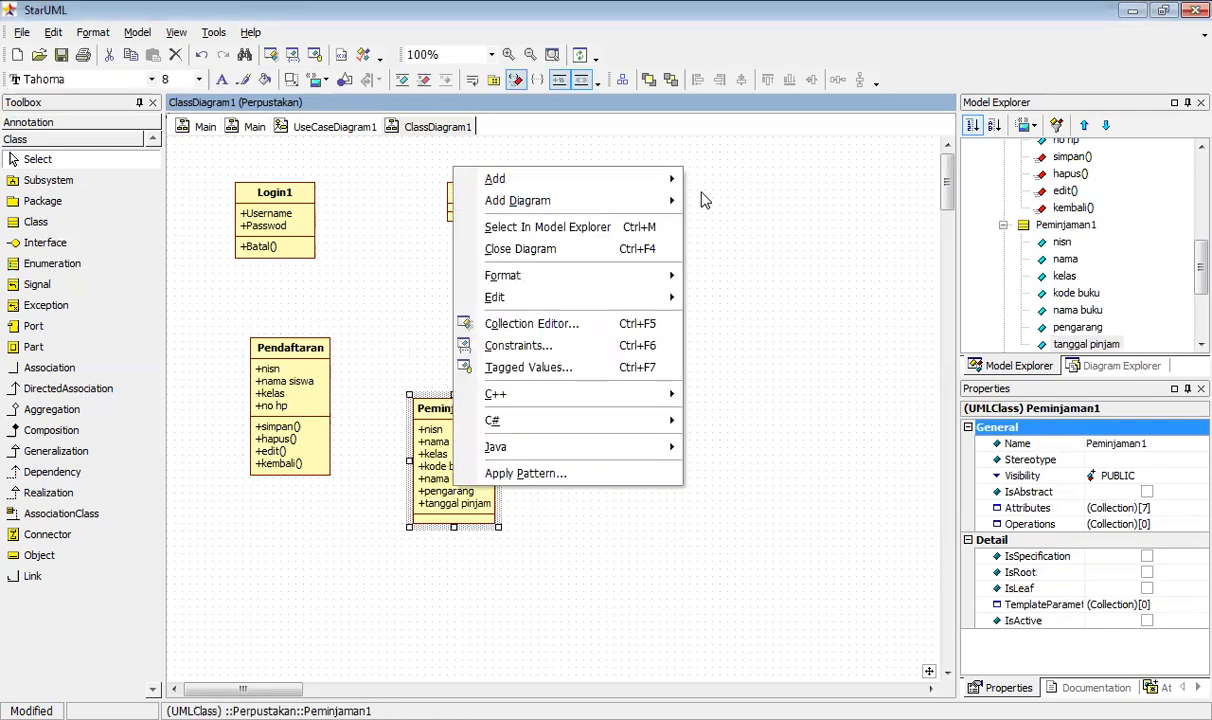
mouse_move(675, 180)
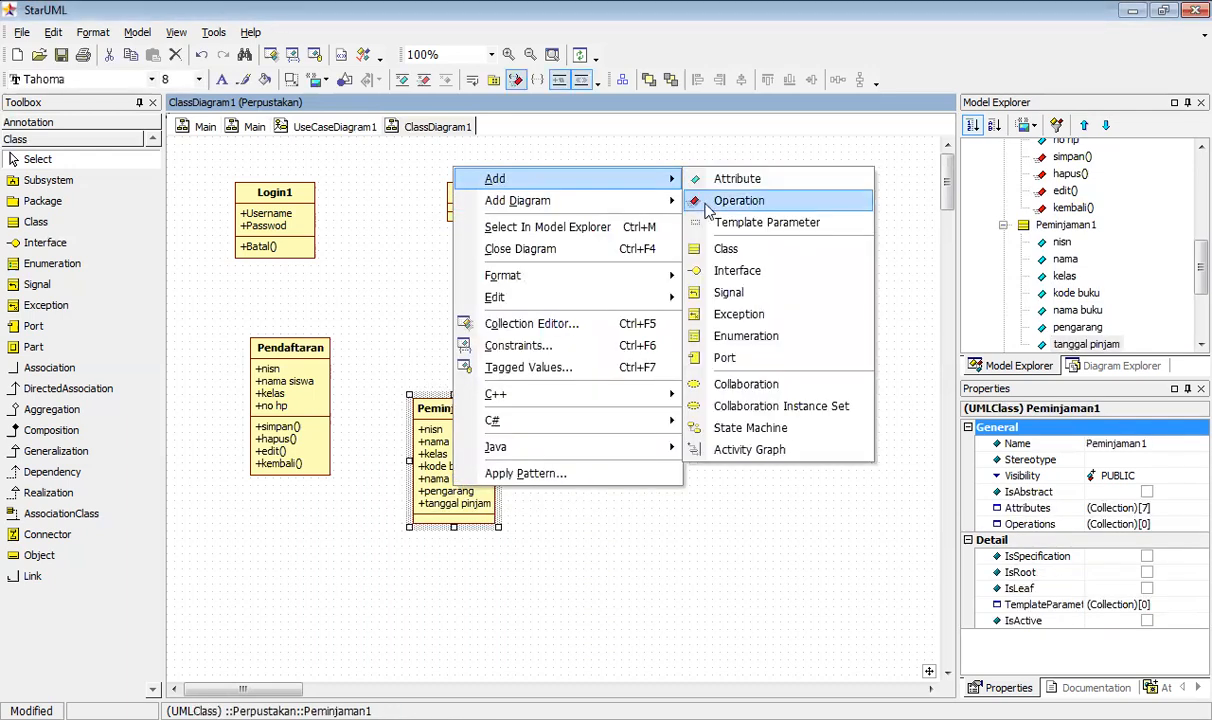
left_click(710, 203)
type("simpan")
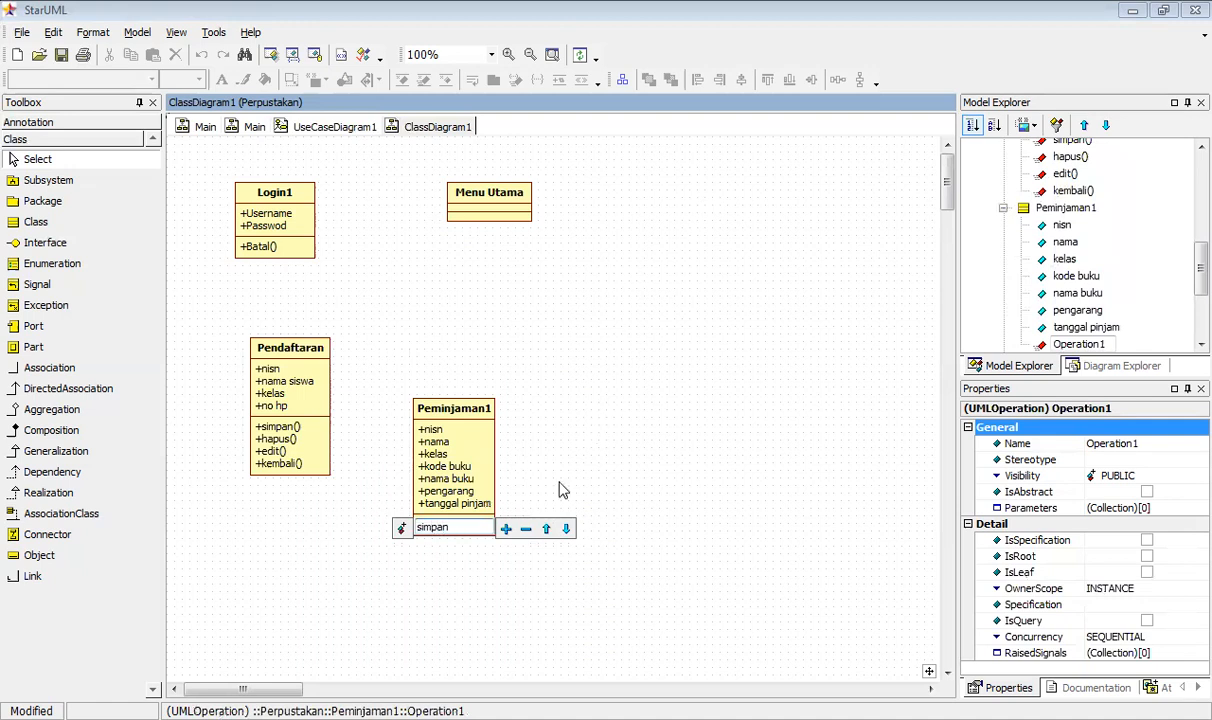
left_click(507, 529)
type("hapus")
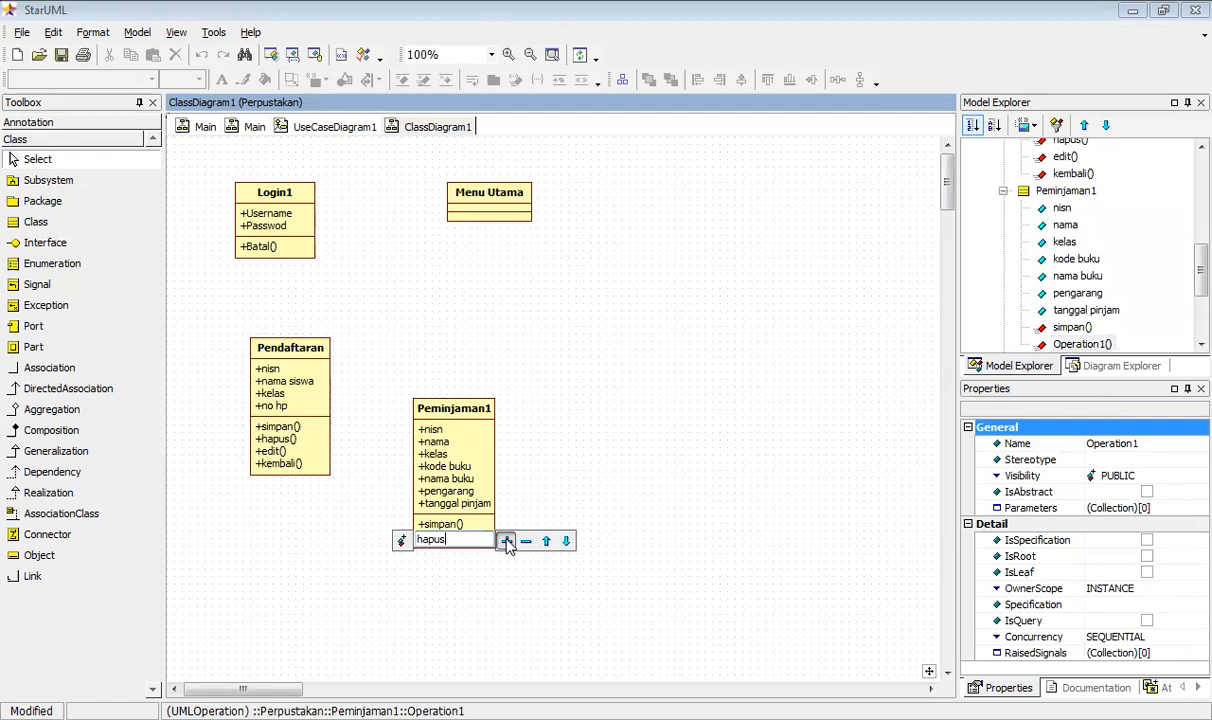
left_click(507, 541)
type("edit")
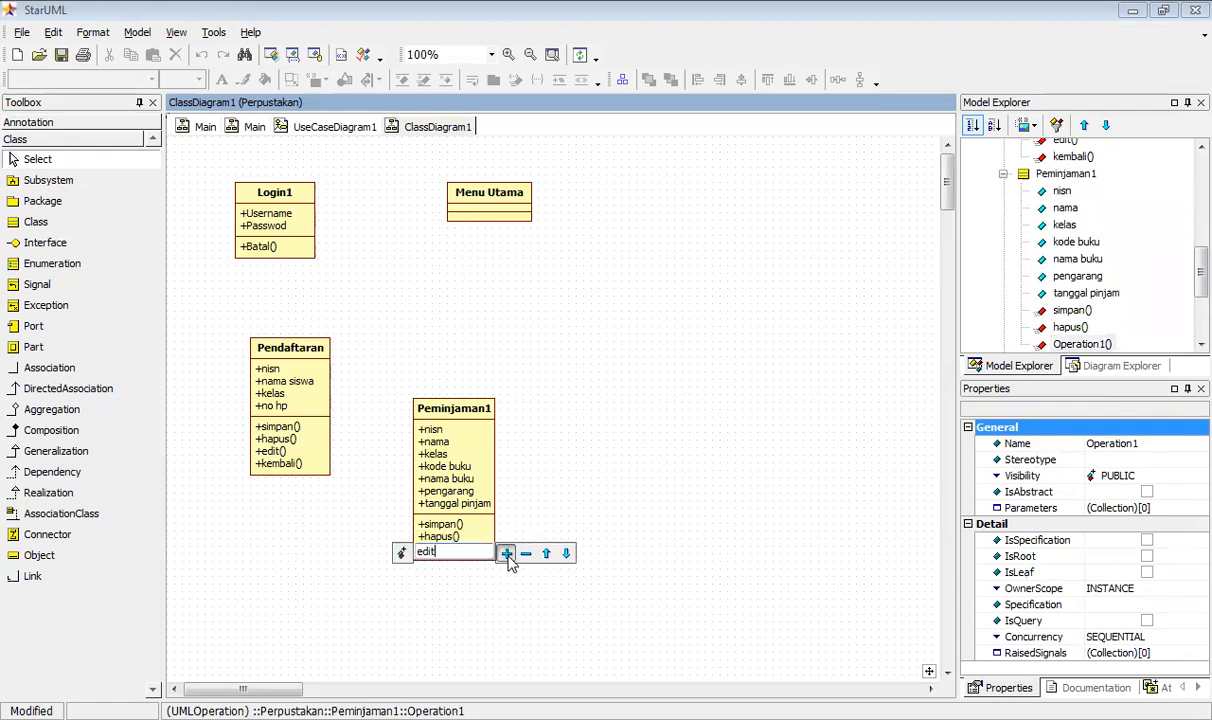
left_click(507, 554)
type("kembali")
key("Return")
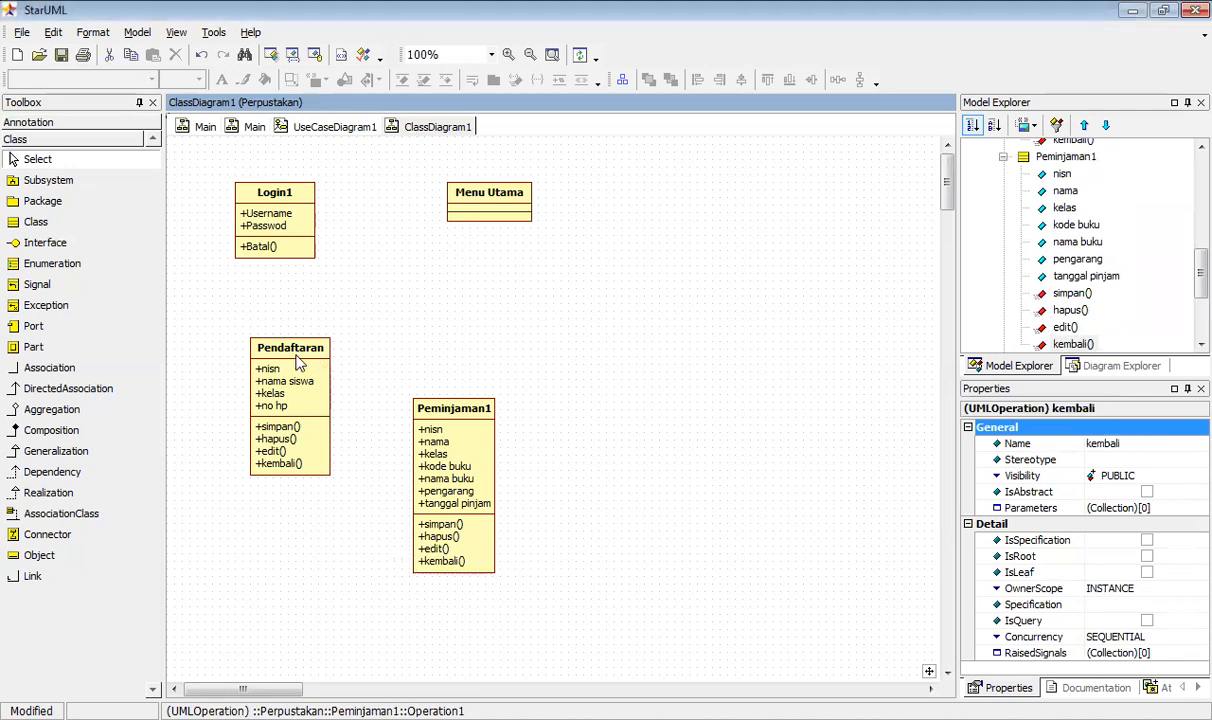
- Add a class to the right of Peminjaman1 and enter Pengembalian1 as its name
left_click(76, 221)
left_click(574, 388)
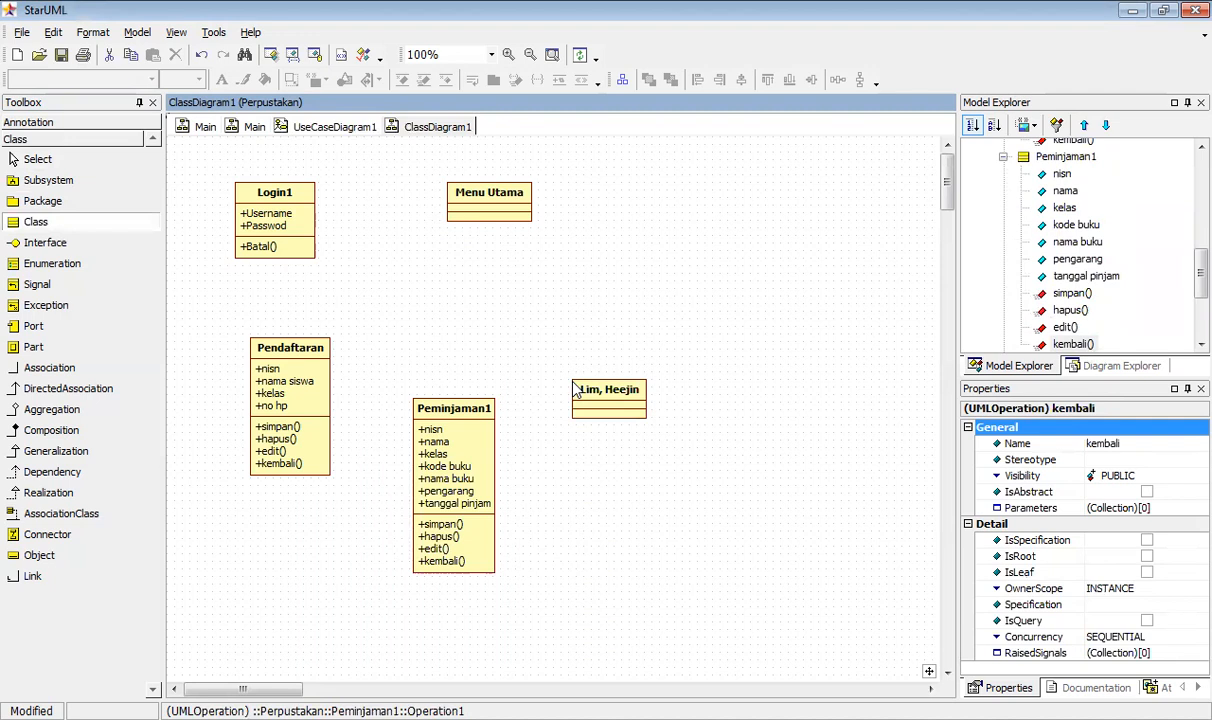
type("Pen")
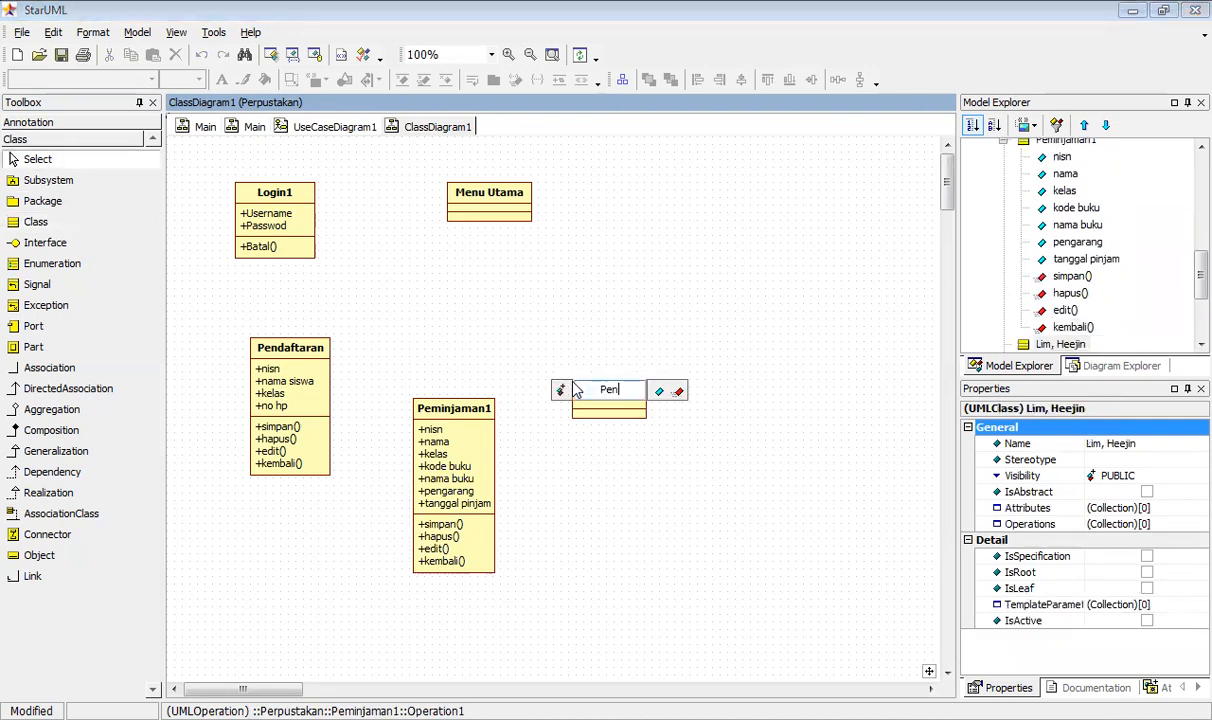
type("gembalian")
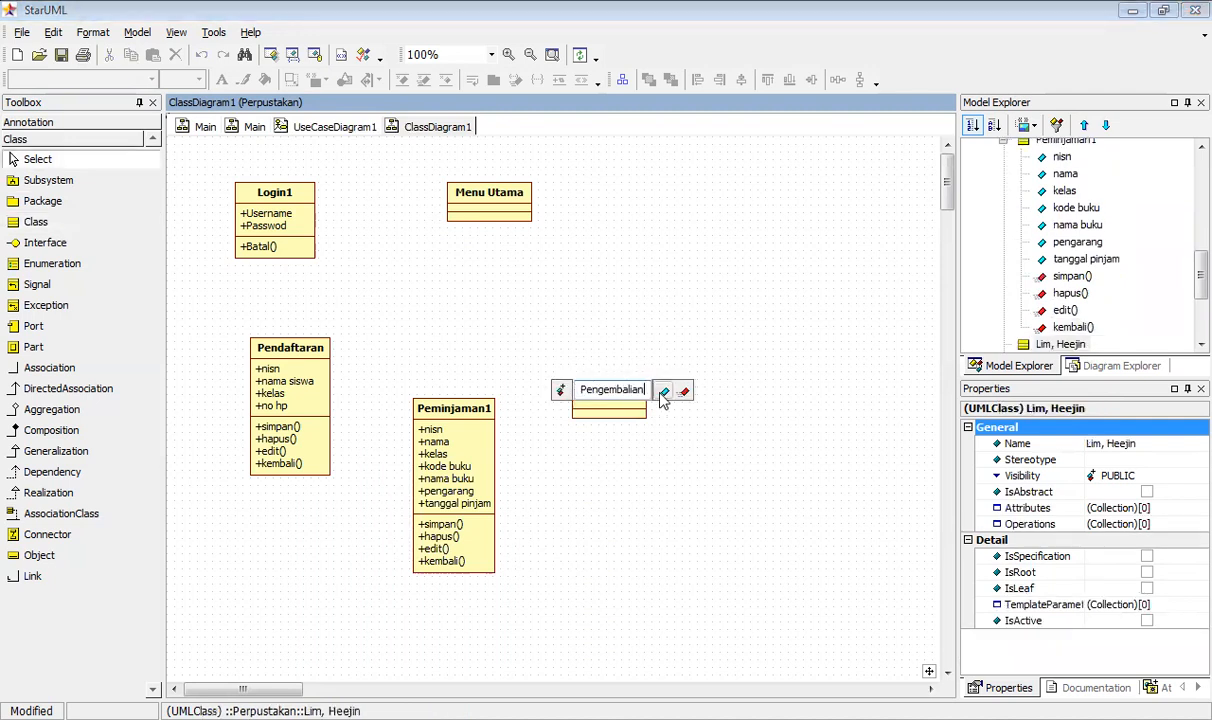
left_click(659, 392)
left_click(610, 460)
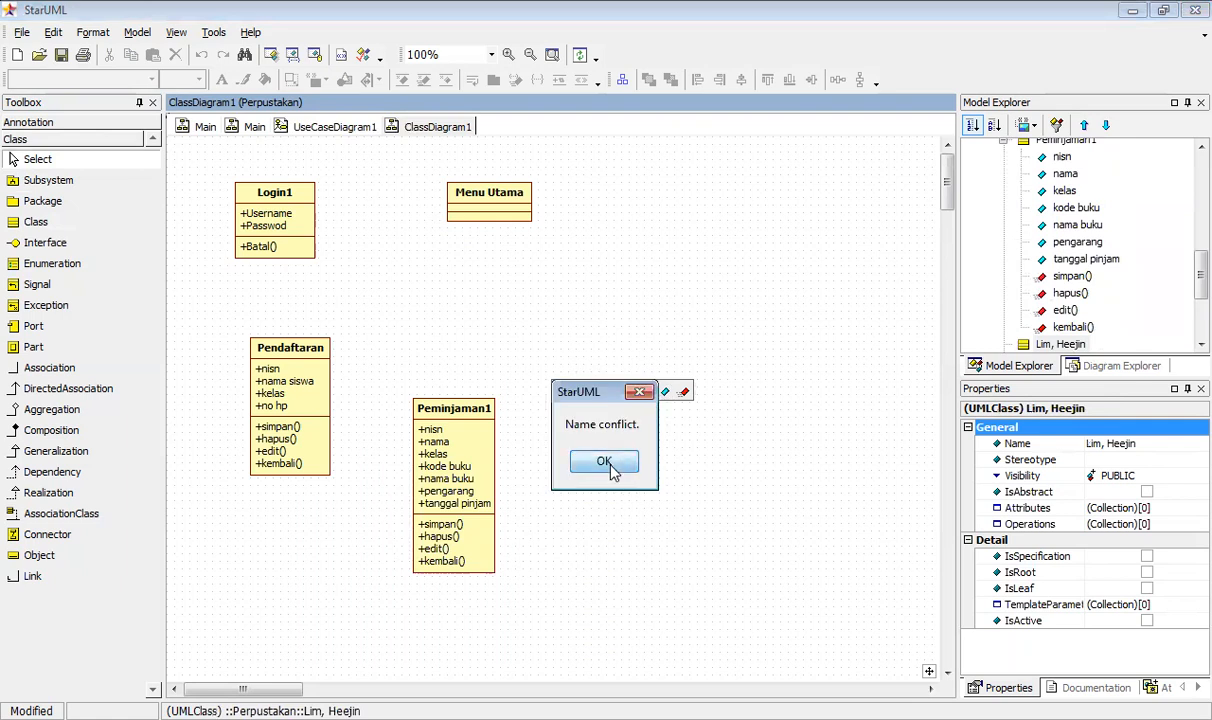
type("1")
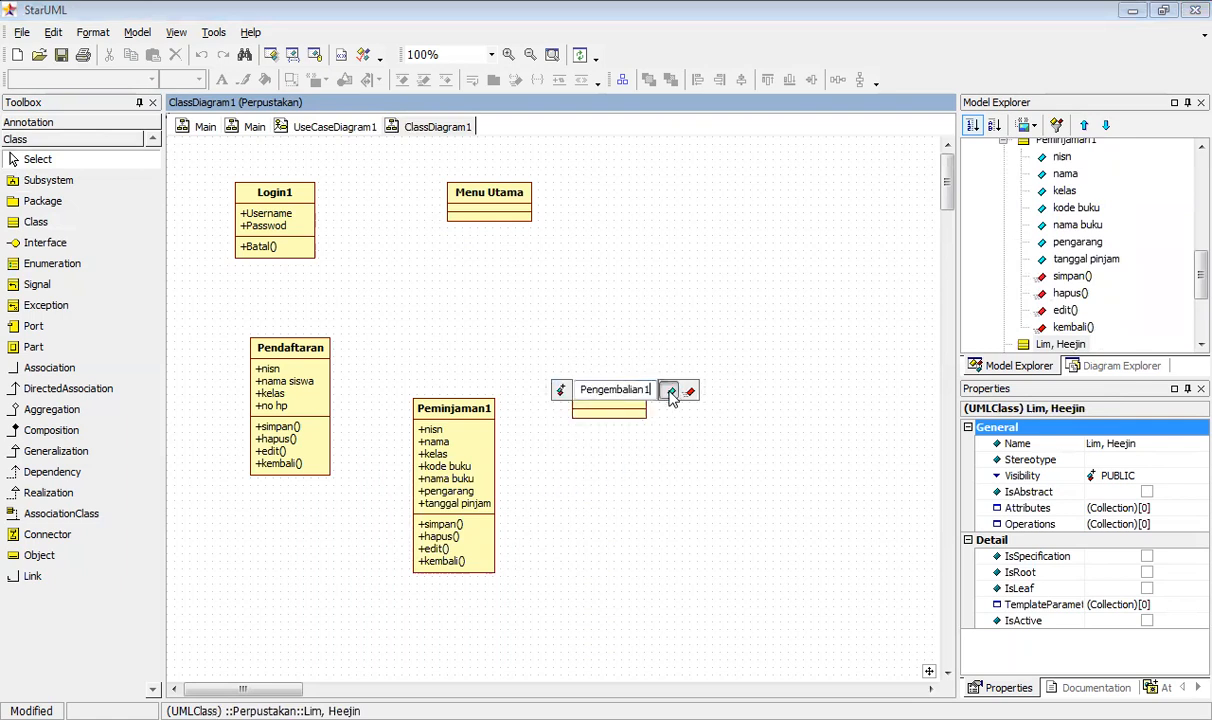
- Add the attributes nisn, nama, kelas and kode_buku to the Pengembalian1 class
left_click(670, 392)
type("nisn")
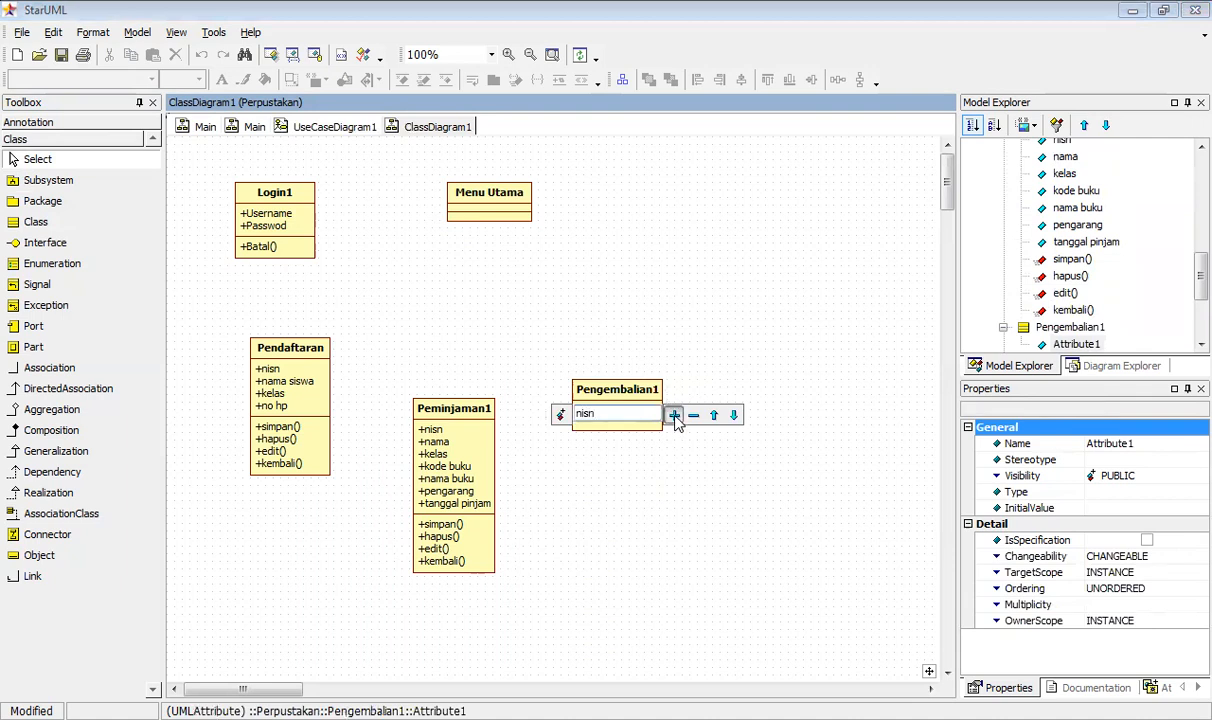
left_click(675, 416)
type("nama")
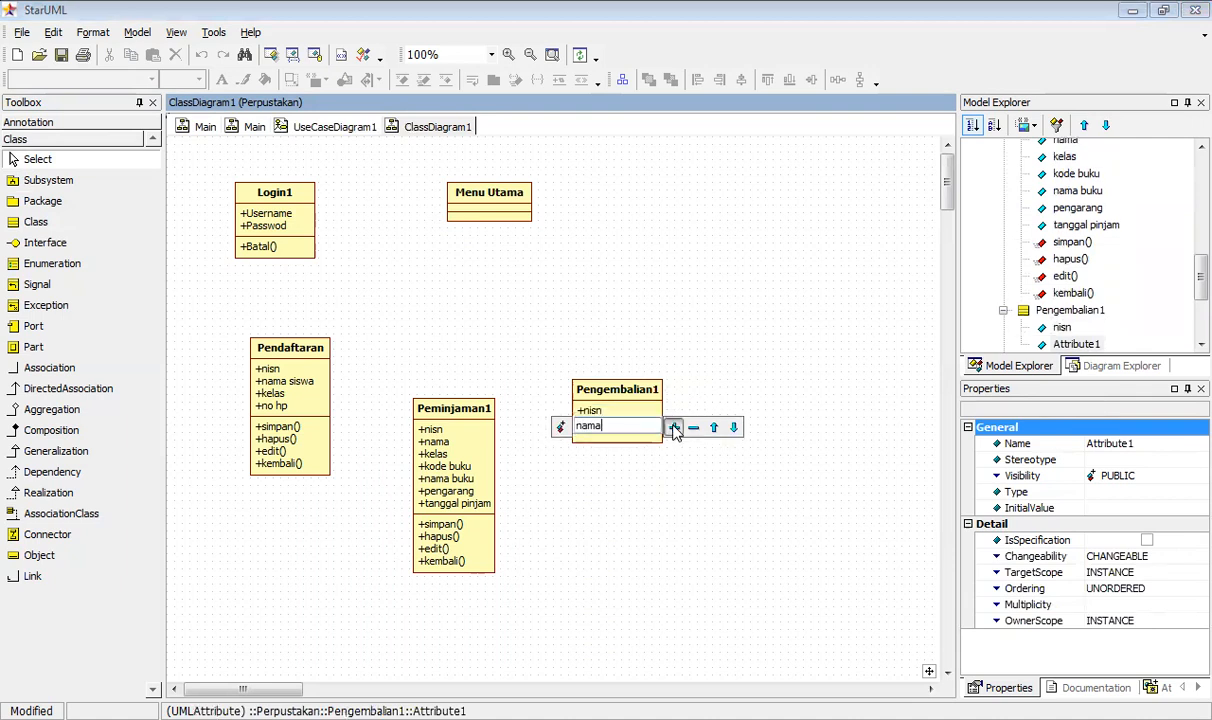
left_click(675, 428)
type("kelas")
left_click(674, 441)
type("kelas")
left_click(674, 441)
type("kode")
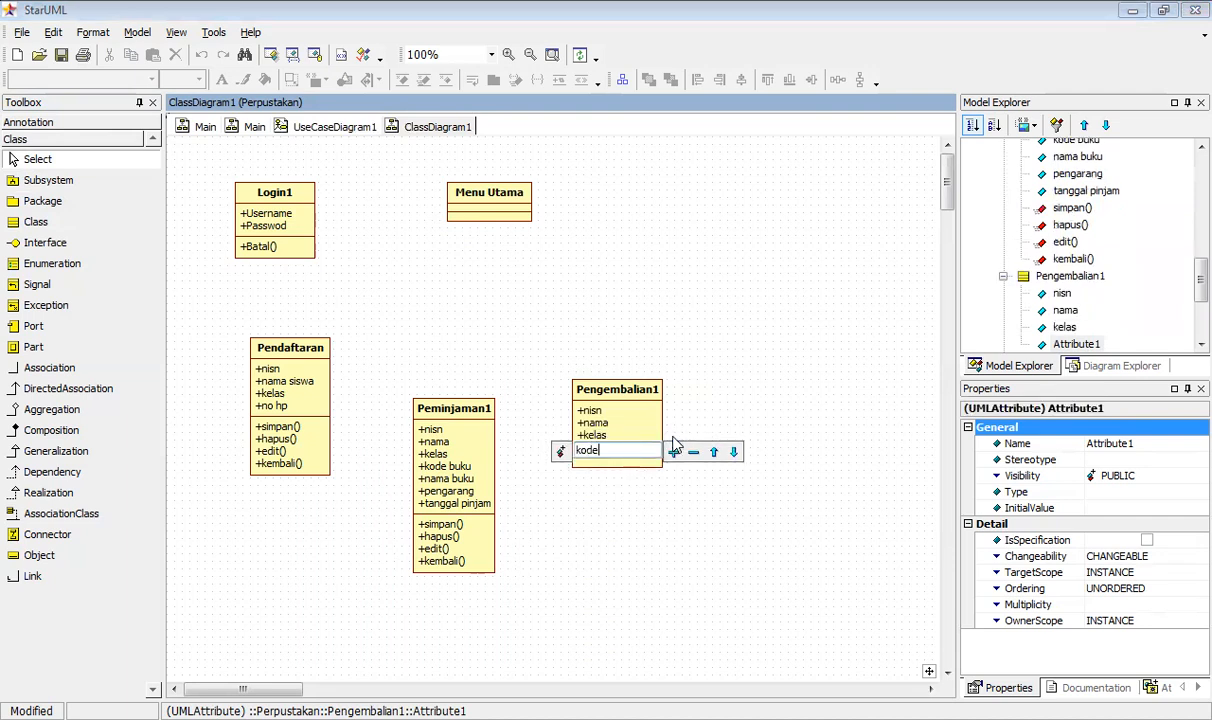
type("_buku")
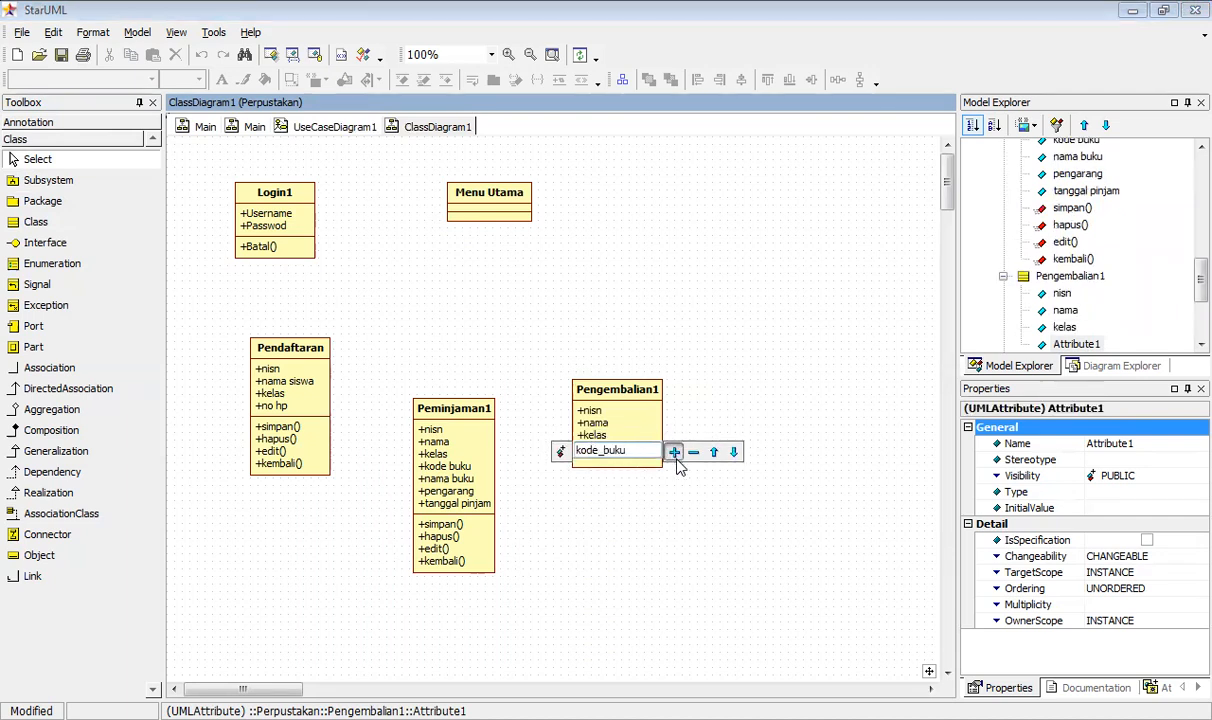
- Add the attributes nama_buku, pengarang, tanggal_pinjam and tanggal kembali below kode_buku in the Pengembalian1 class
left_click(674, 451)
type("nama_buku")
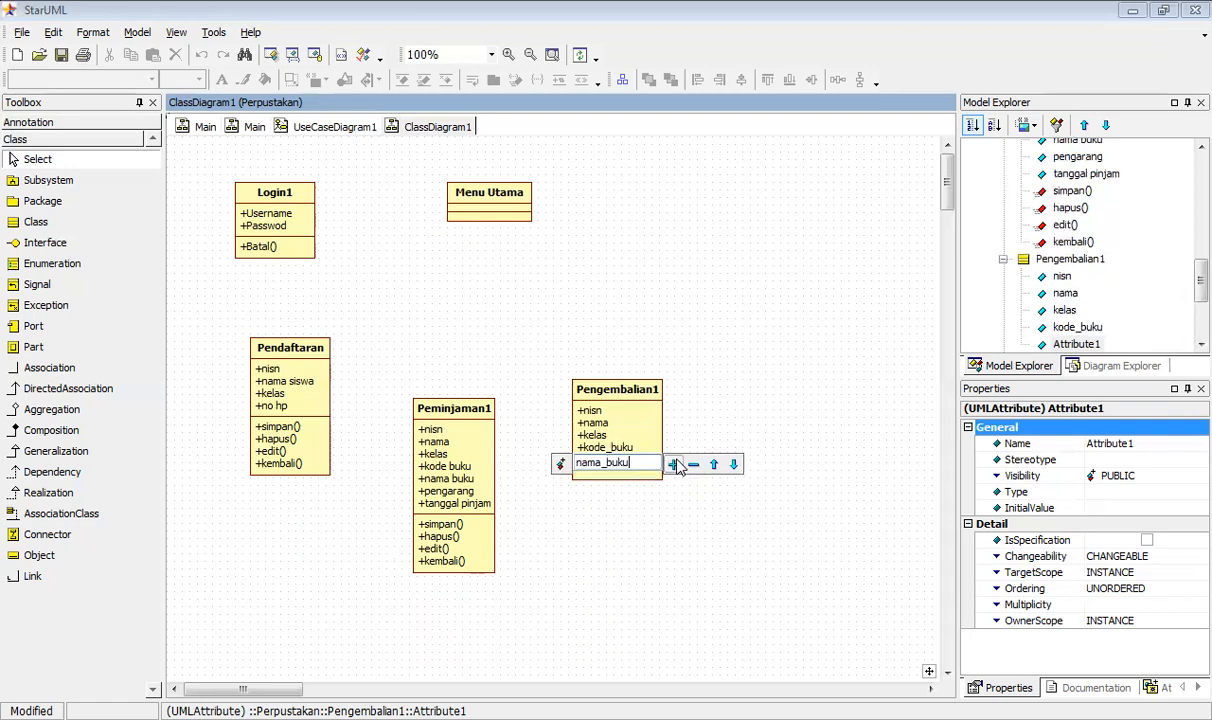
left_click(675, 465)
type("pen")
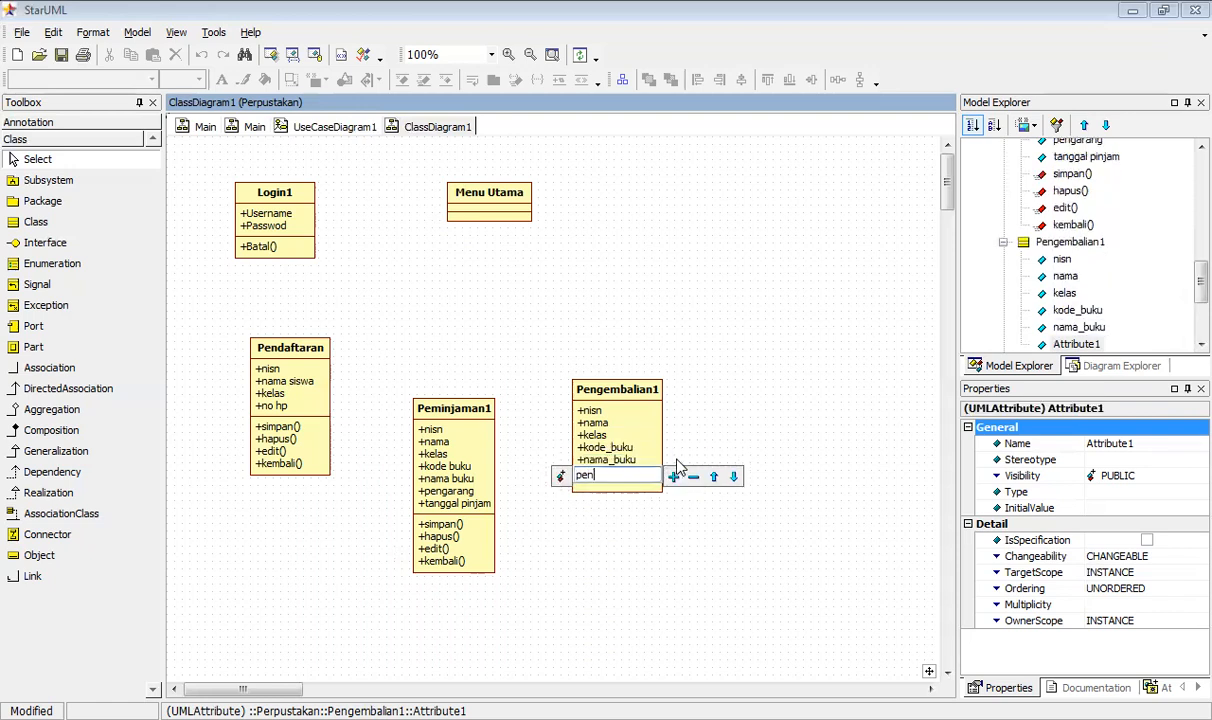
type("garang")
left_click(675, 478)
type("tangga")
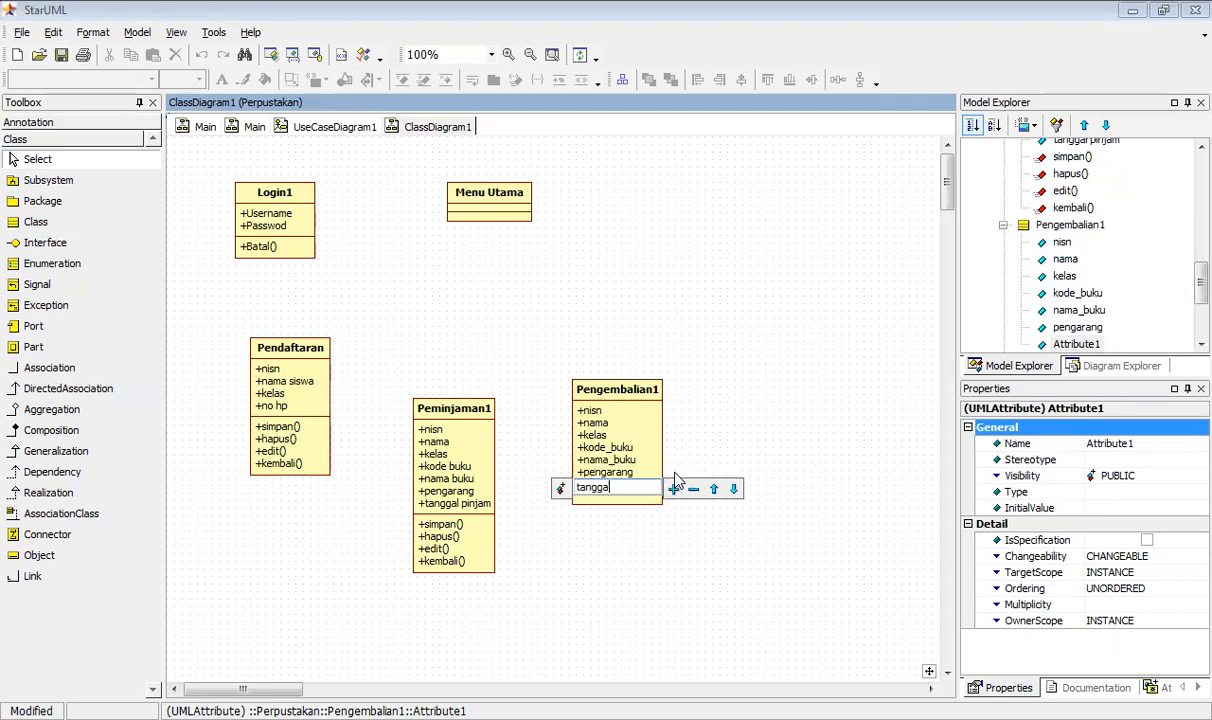
type("l_pinjam")
left_click(675, 490)
type("tanggal kembali")
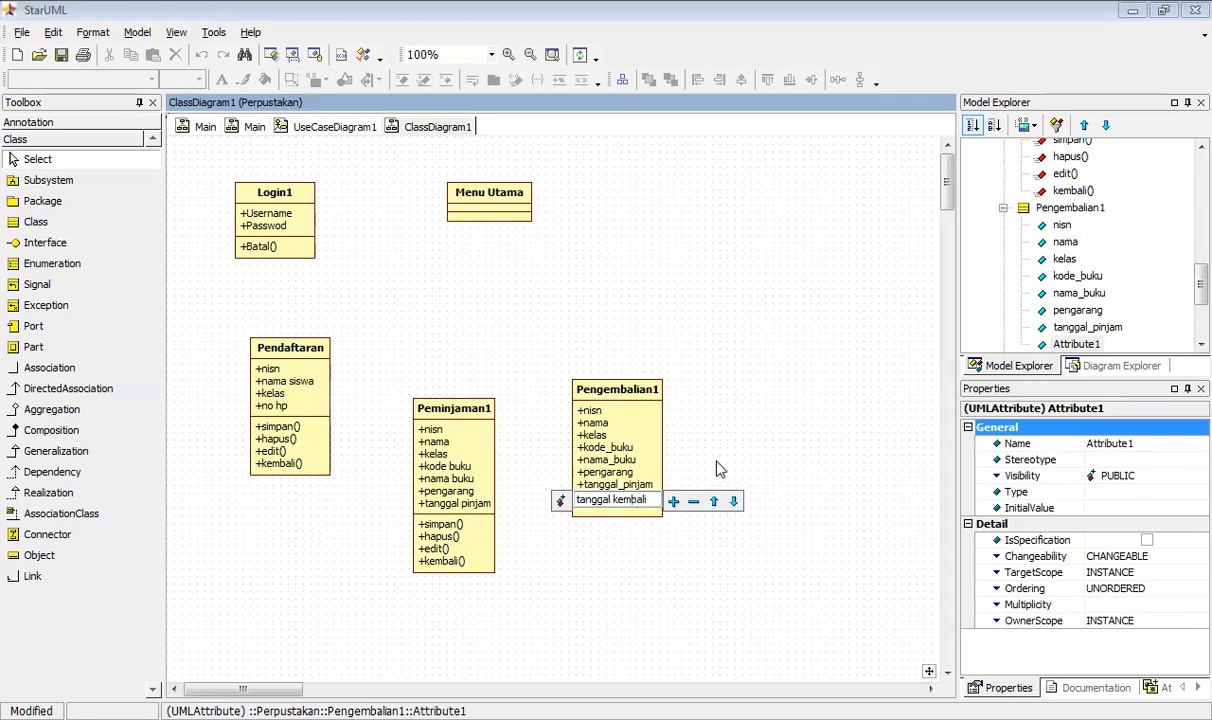
- Add the operations simpan, hapus, edit and kembali to the Pengembalian1 class
left_click(655, 465)
right_click(654, 144)
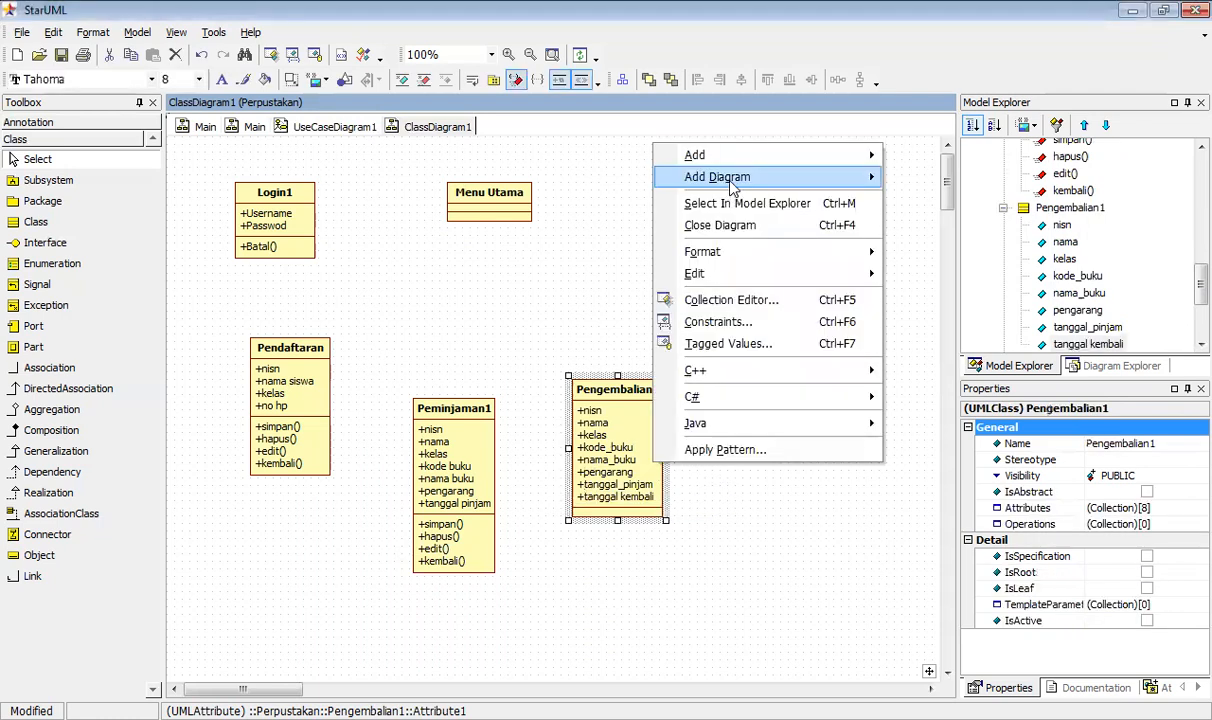
mouse_move(728, 158)
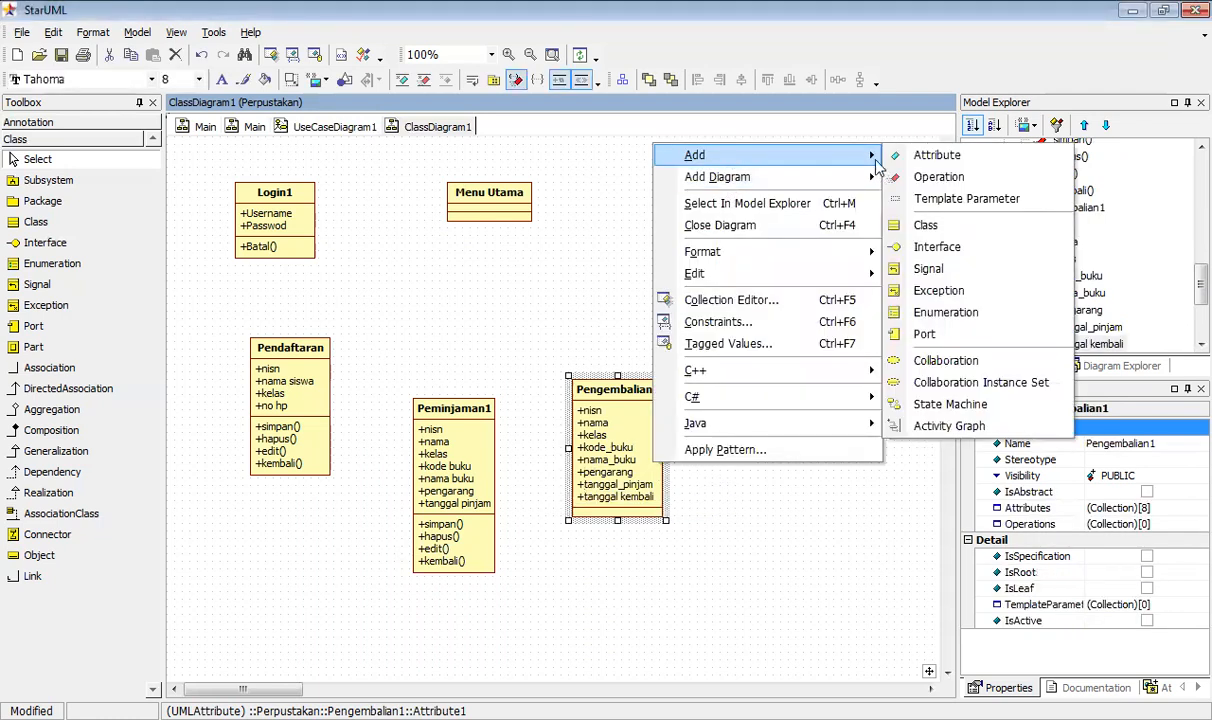
left_click(905, 176)
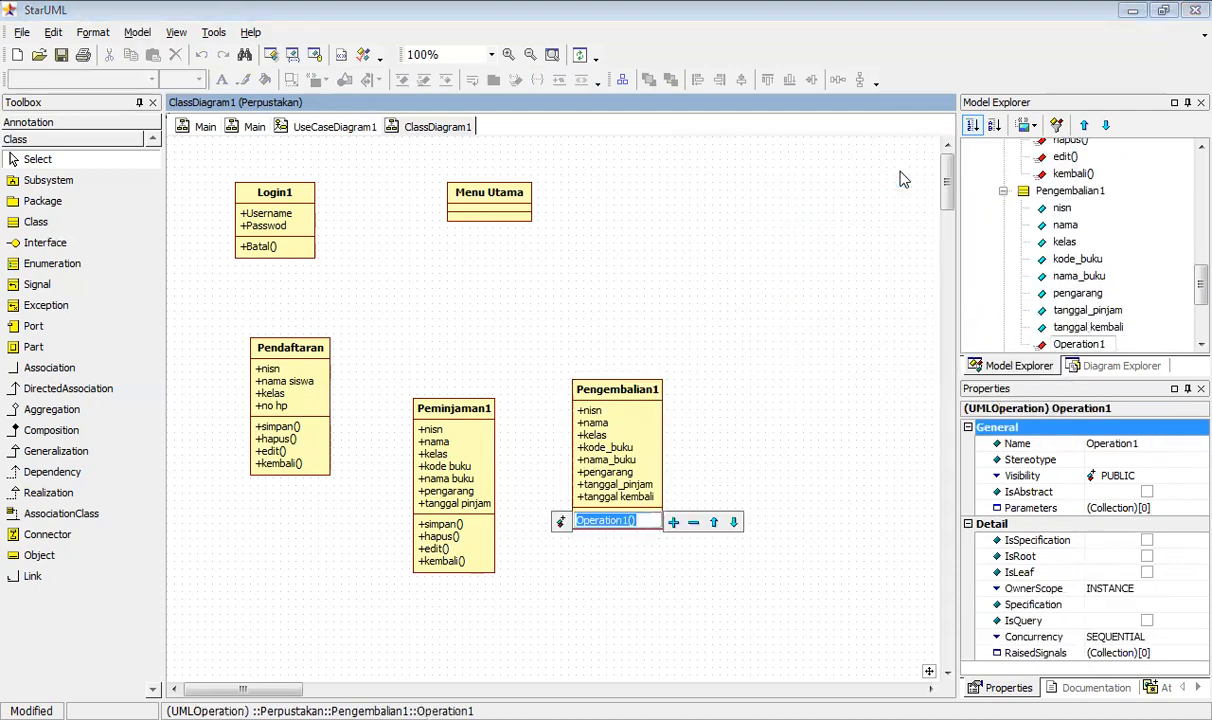
type("simpan")
left_click(674, 523)
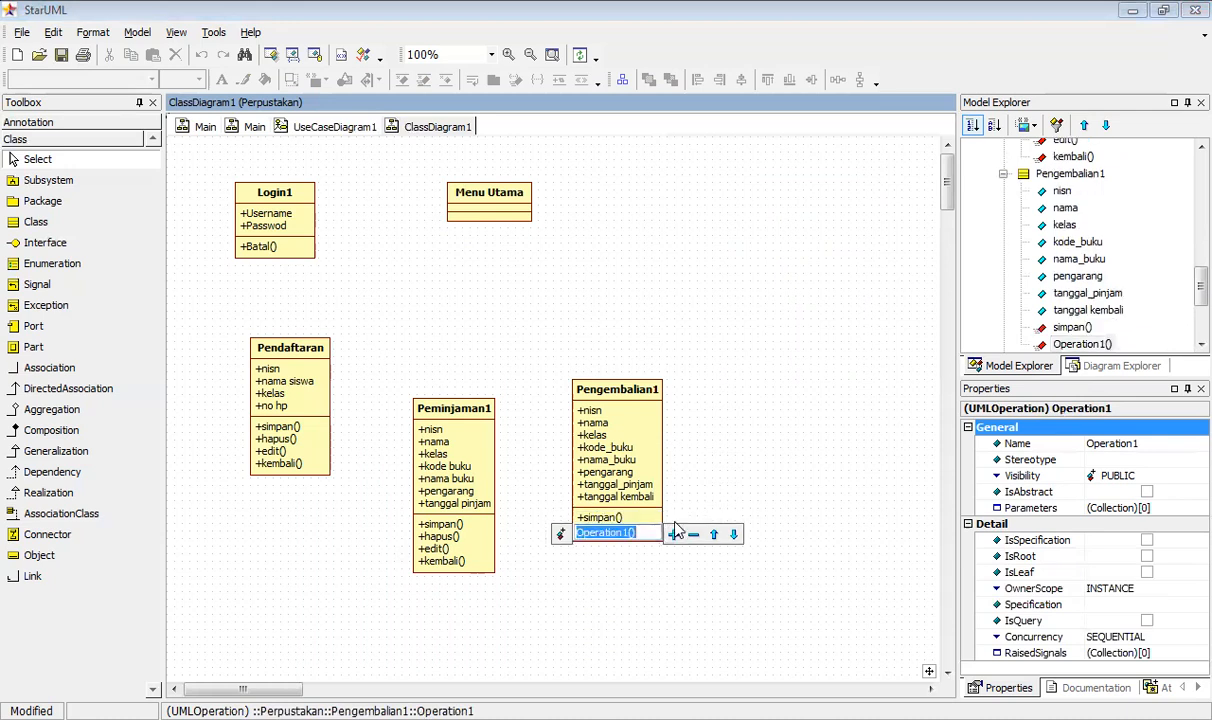
type("hapus")
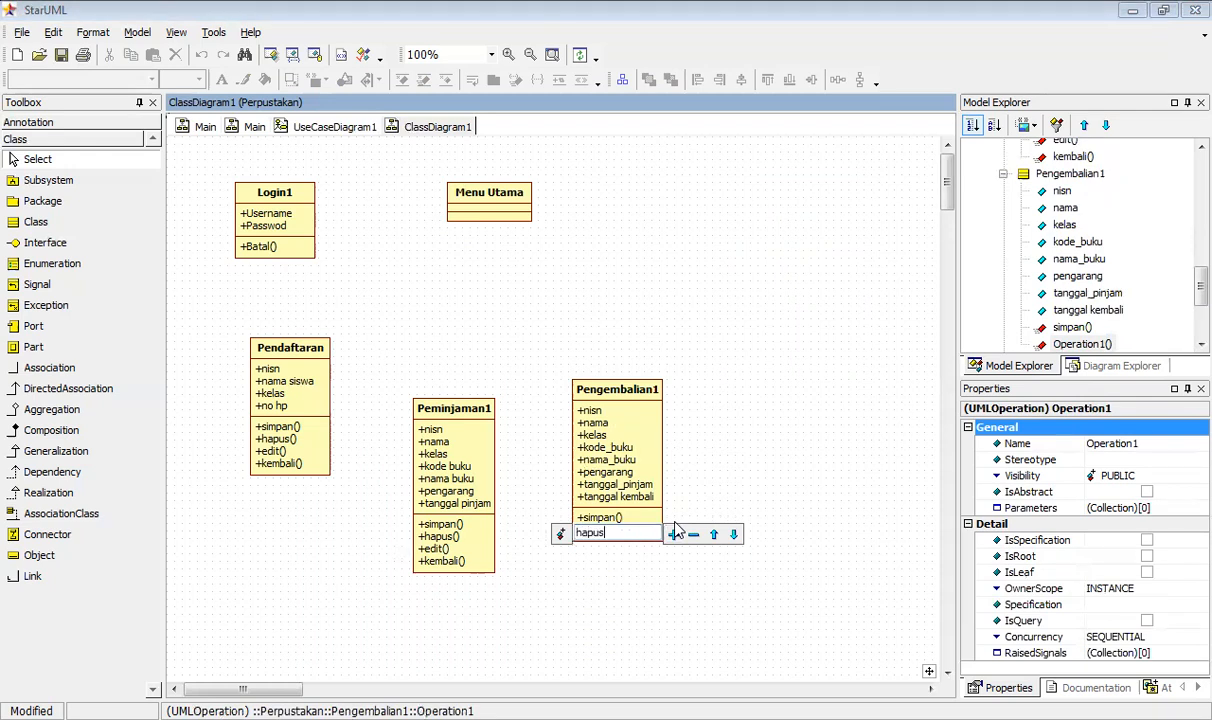
left_click(674, 535)
type("edit")
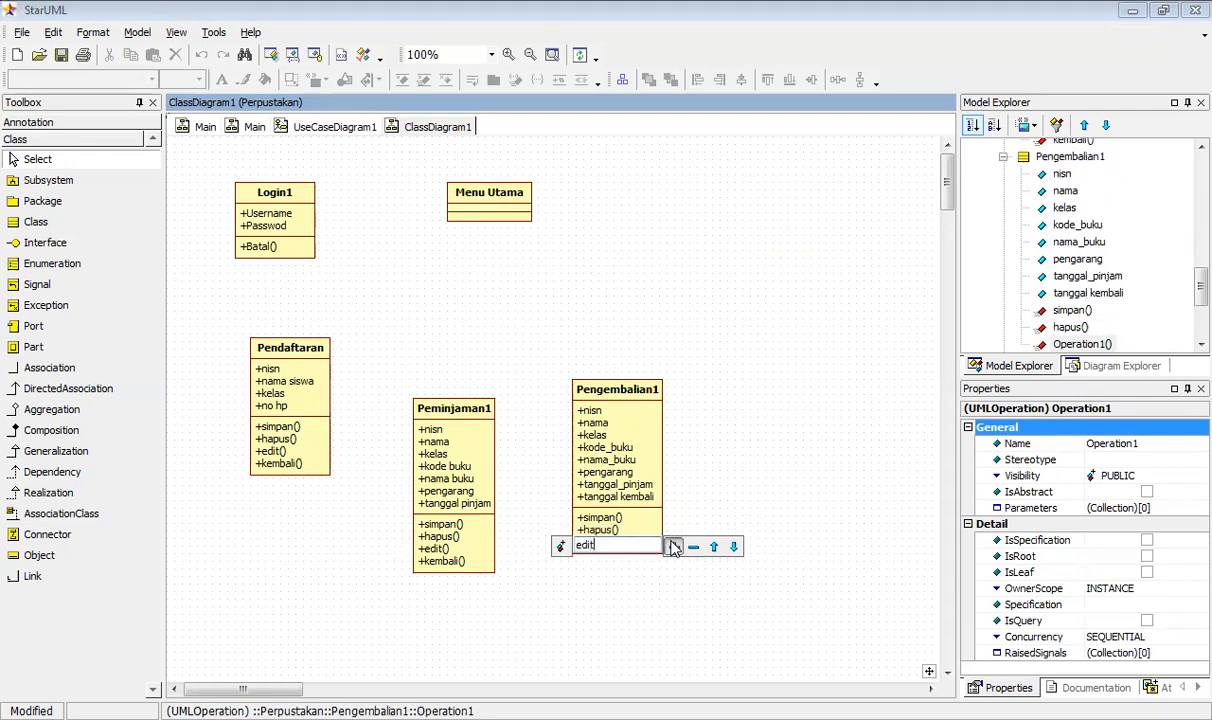
left_click(674, 546)
type("kembali")
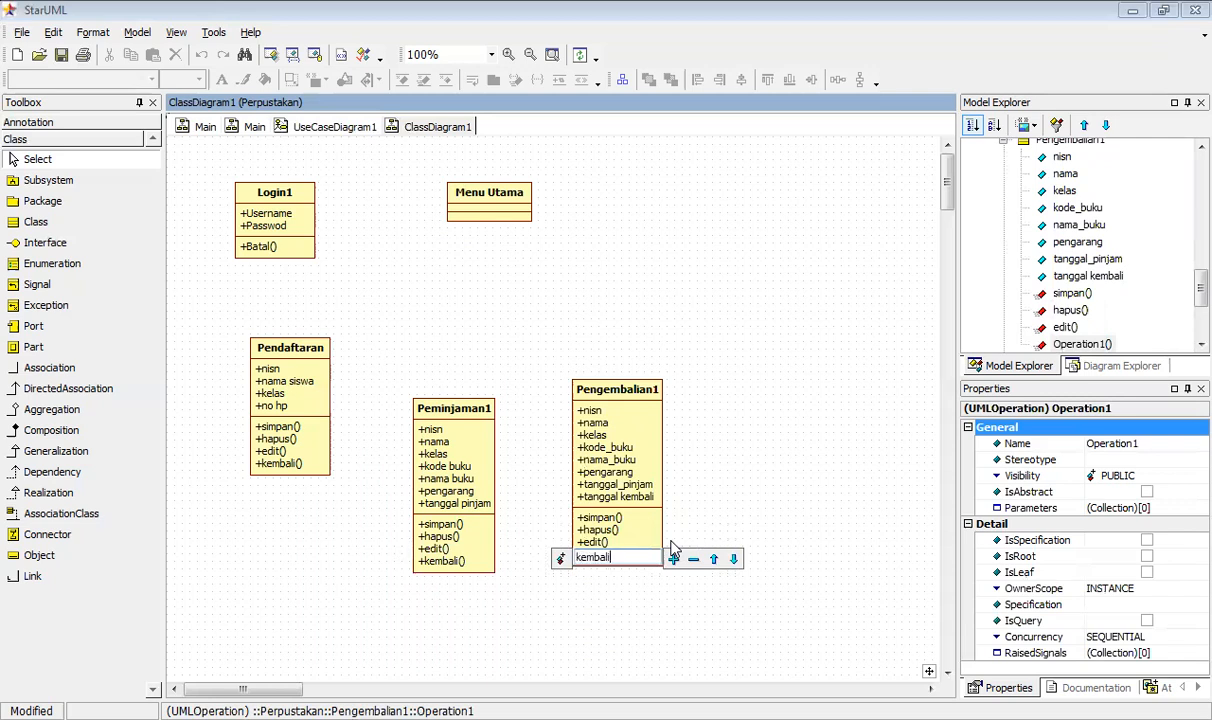
- Move the Peminjaman1 and Pengembalian1 classes left so they sit closer to the Pendaftaran class
left_click_drag(624, 399, 605, 471)
left_click_drag(464, 413, 421, 390)
left_click_drag(598, 462, 528, 406)
- Review the use case diagram, return to the class diagram and create a class named Data Buku right of Menu Utama
left_click(338, 127)
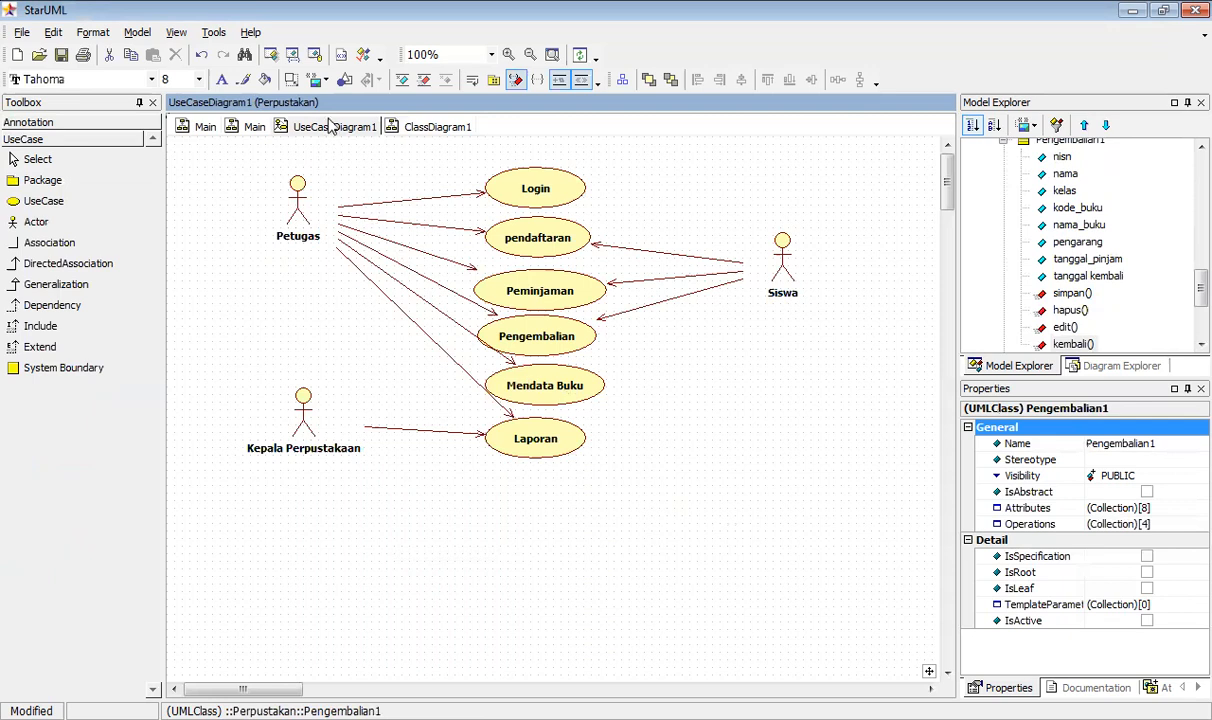
left_click(415, 130)
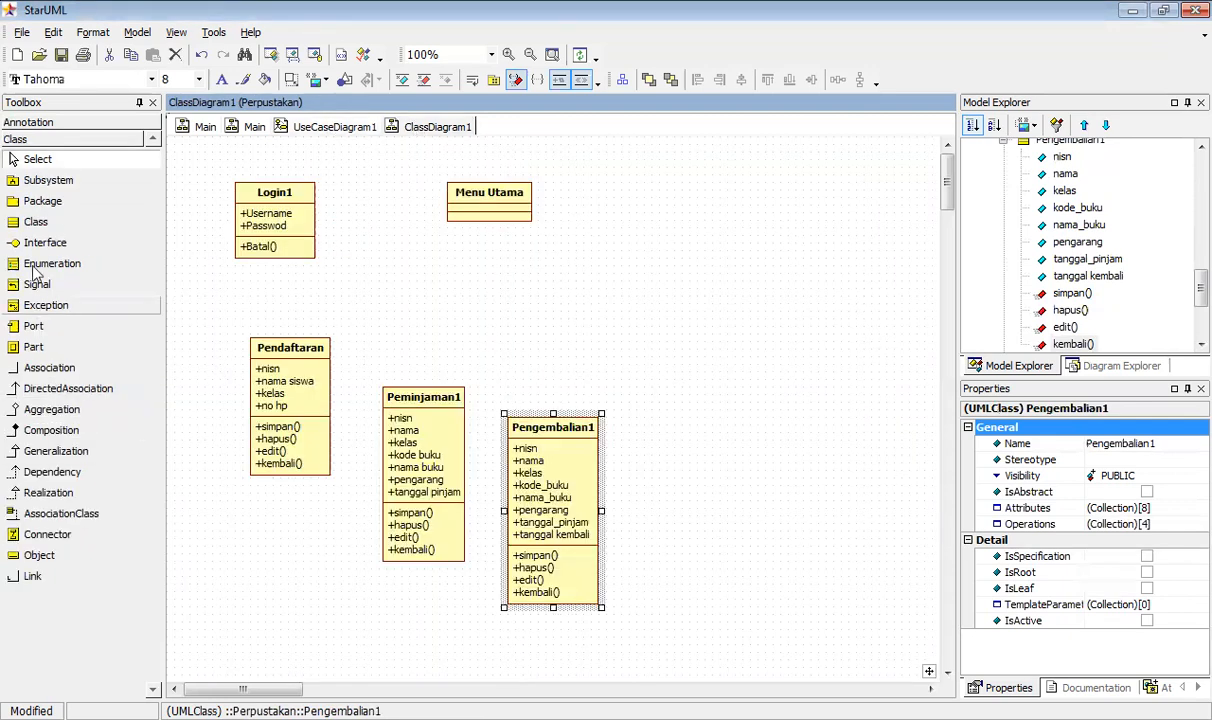
left_click(33, 226)
left_click(645, 233)
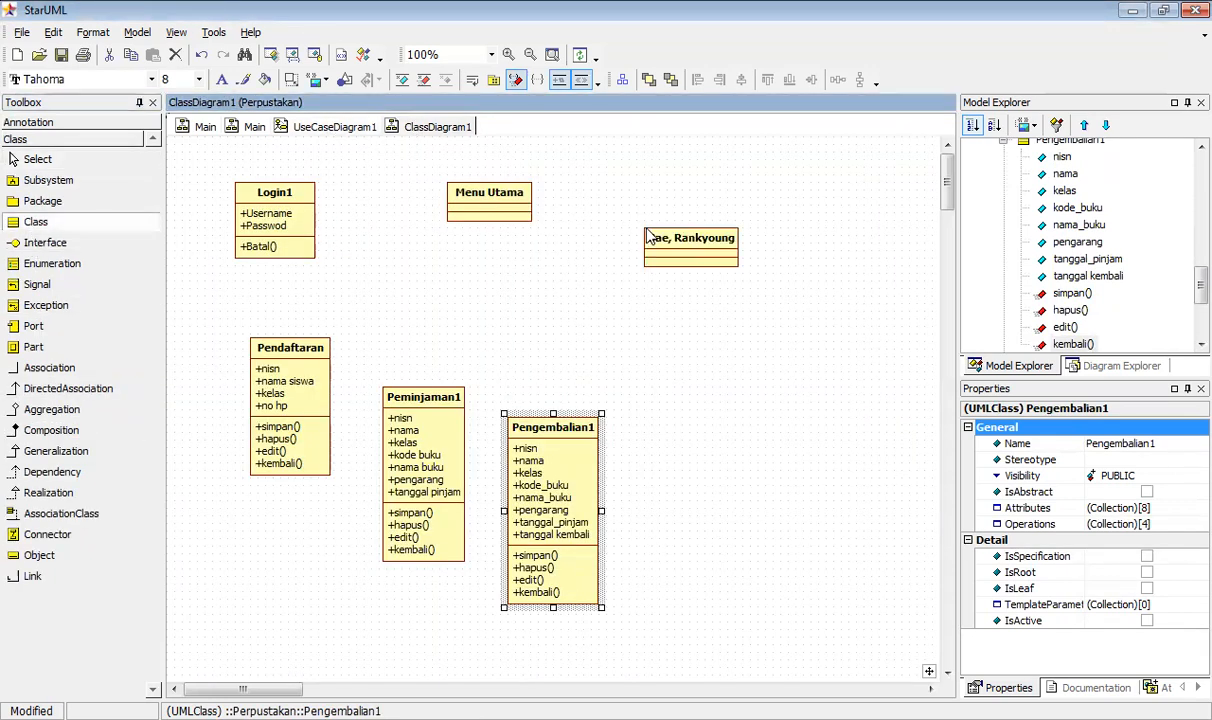
type("me")
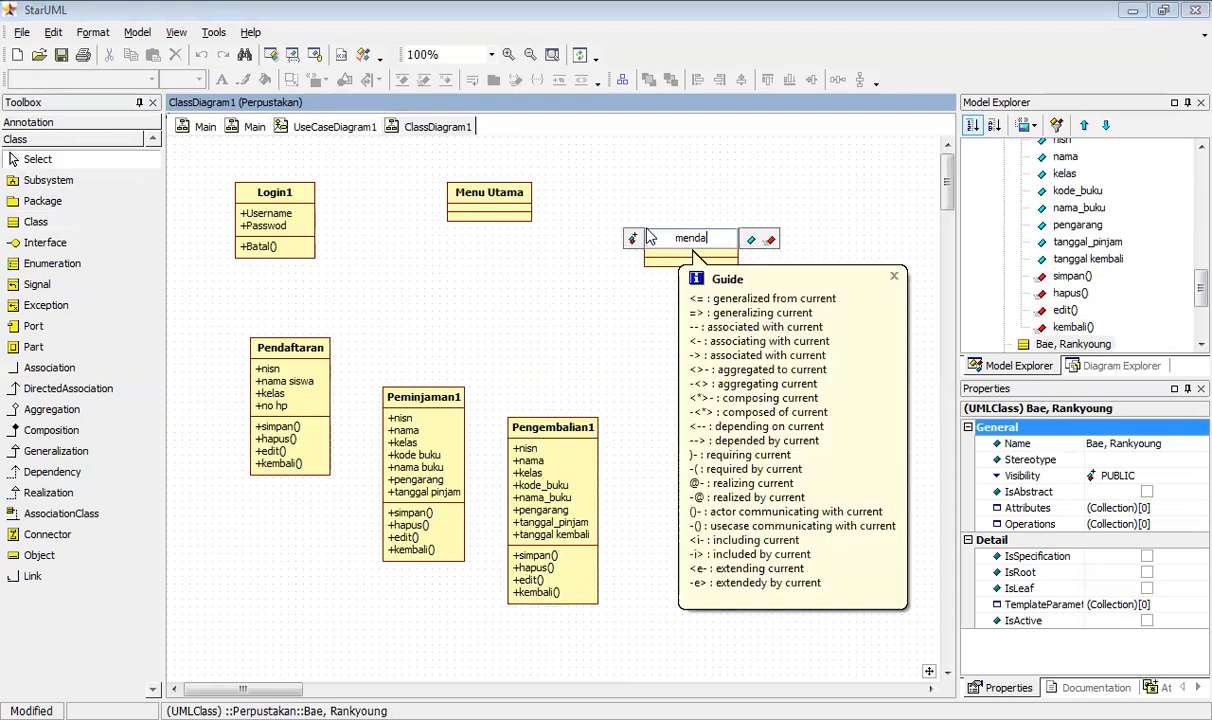
key("BackSpace")
key("BackSpace")
type("Data Buku")
- Add the attributes kode_buku, nama buku, pengarang and tanggal_terbit to the Data Buku class
left_click(750, 241)
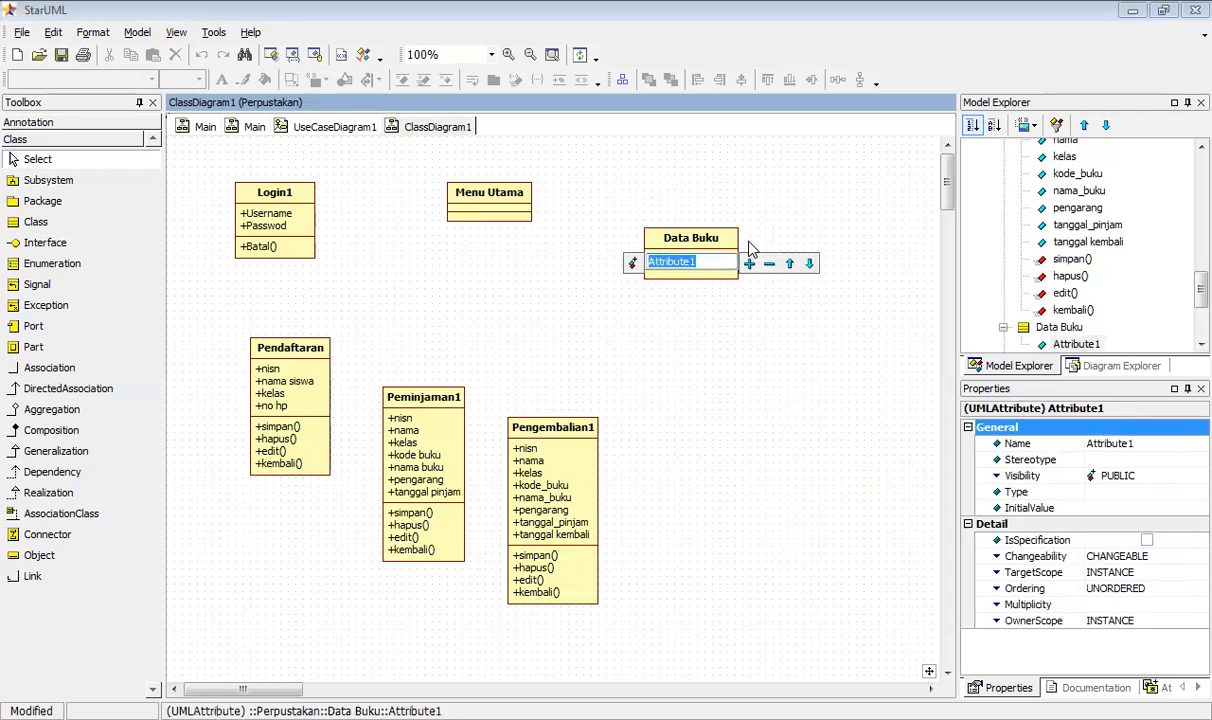
type("kode_buku")
left_click(750, 263)
type("nama buku")
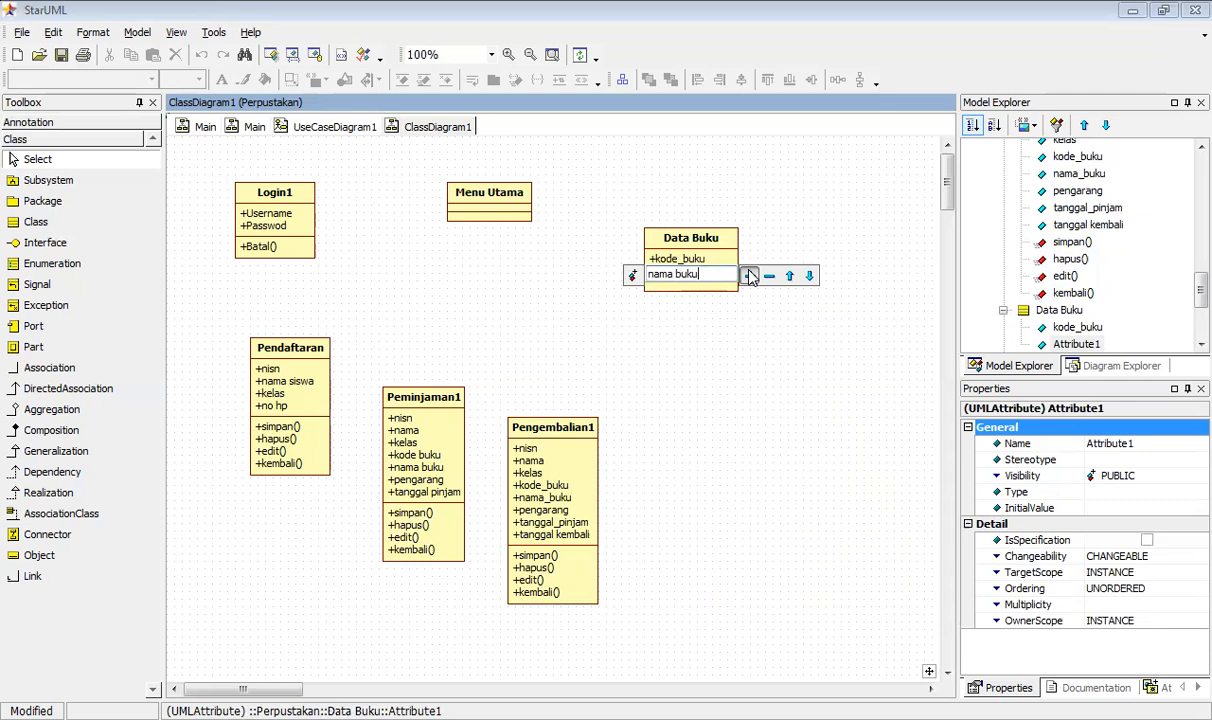
left_click(750, 277)
type("pengarang")
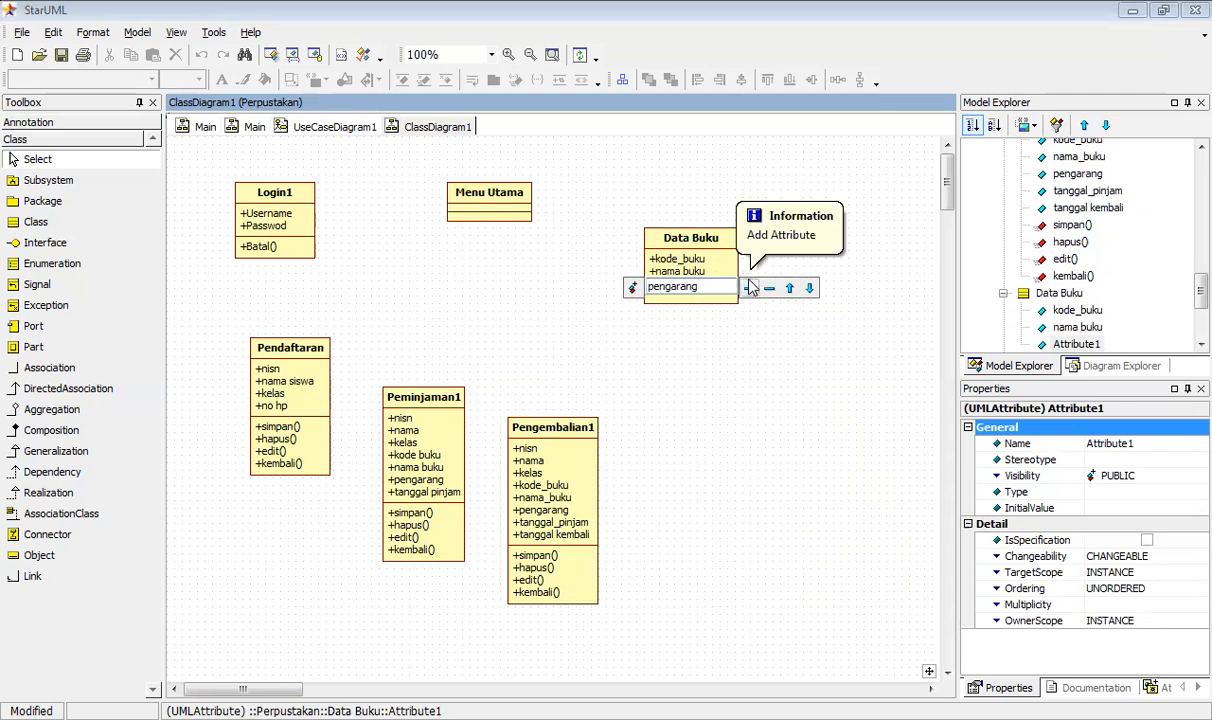
left_click(750, 287)
type("tanggal")
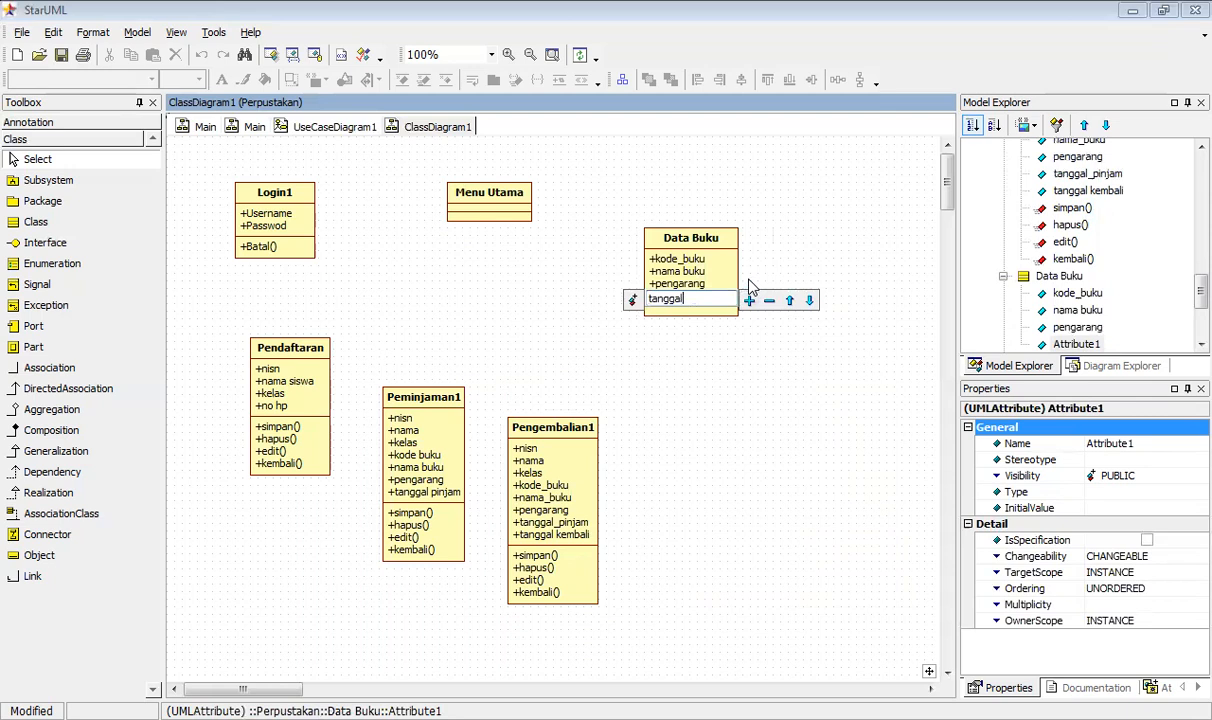
type("_terbit")
- Add an operation named simpan to the Data Buku class
right_click(701, 268)
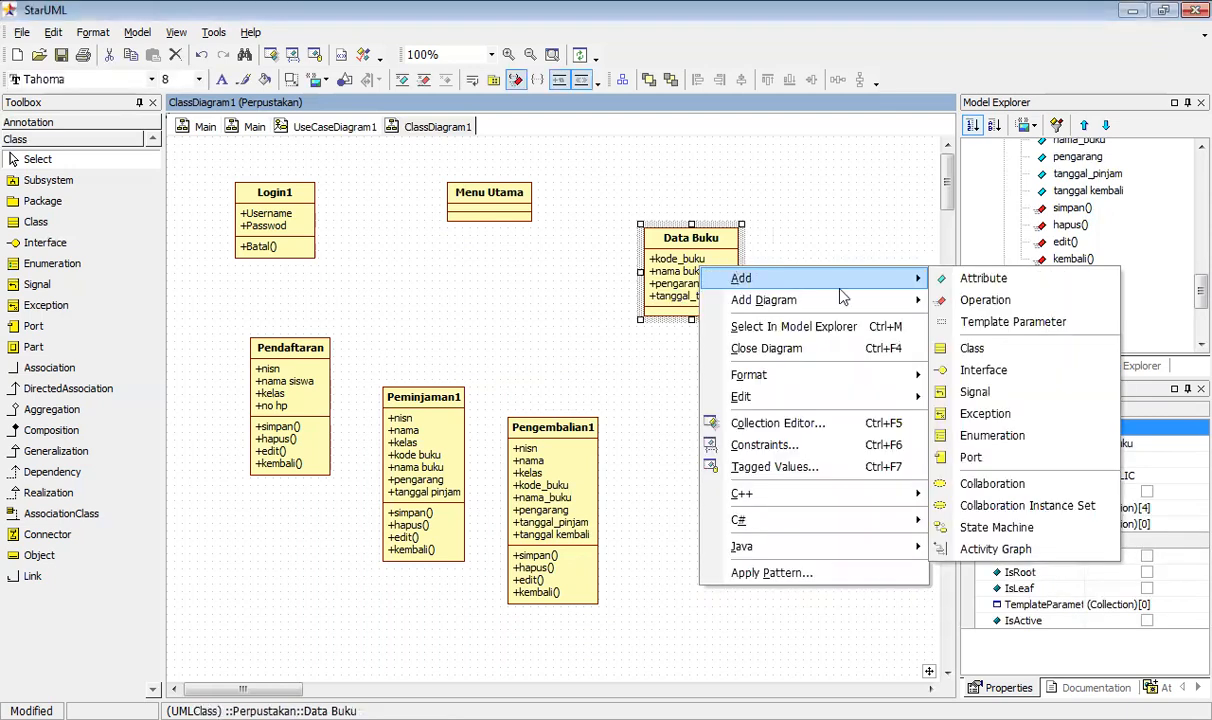
left_click(975, 300)
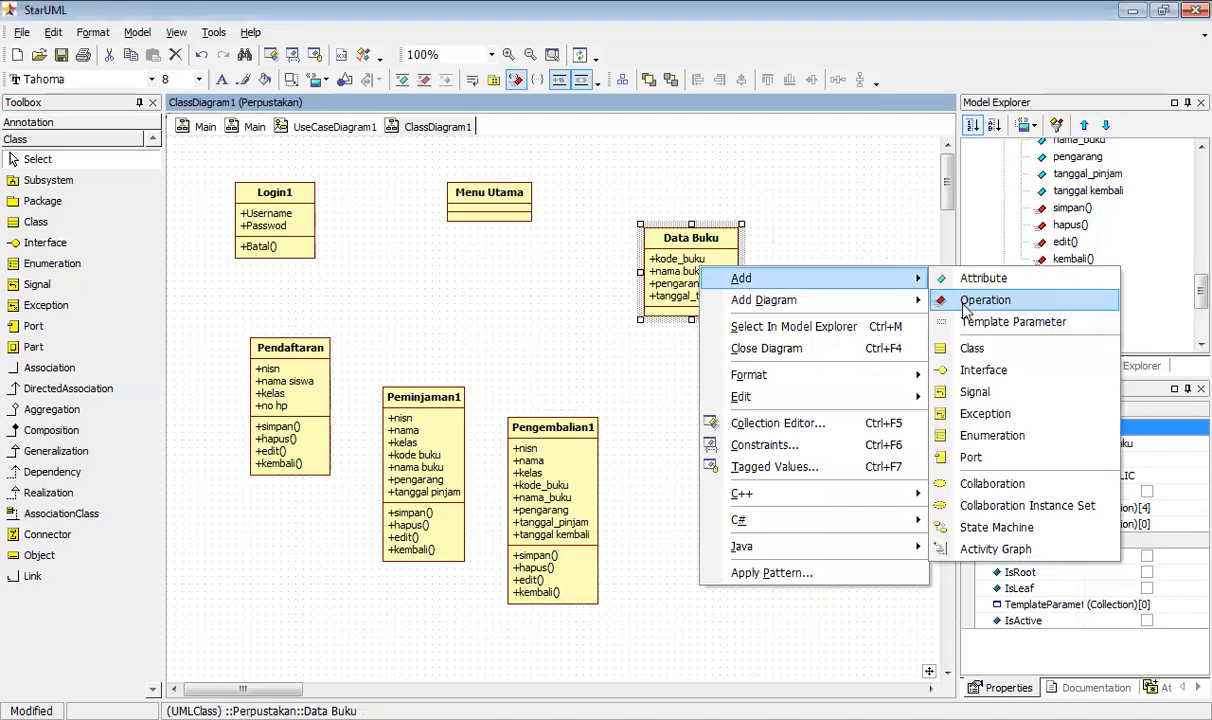
type("s")
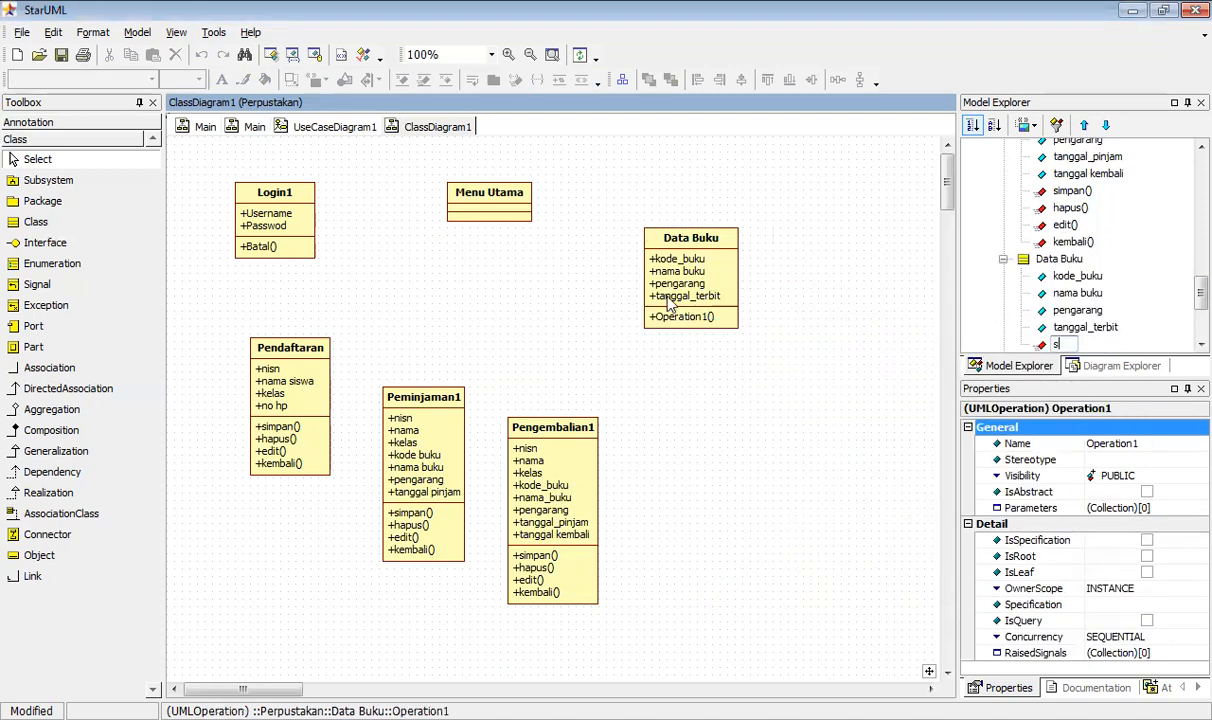
left_click(641, 295)
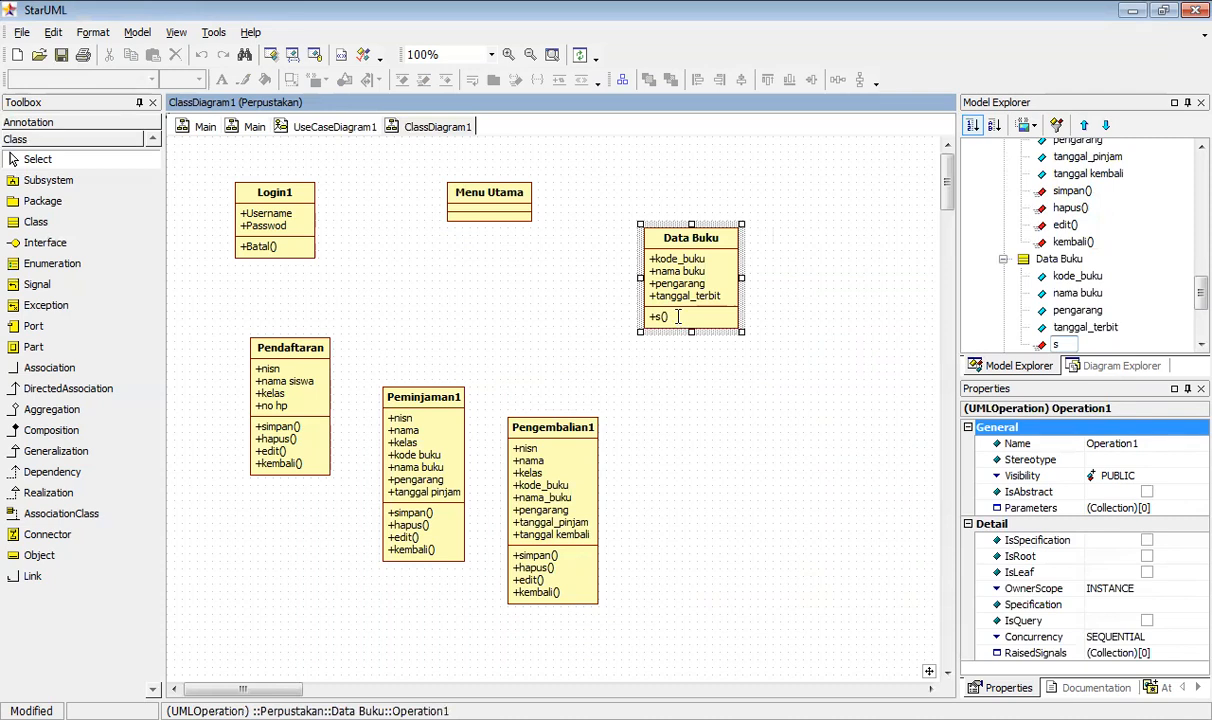
double_click(678, 317)
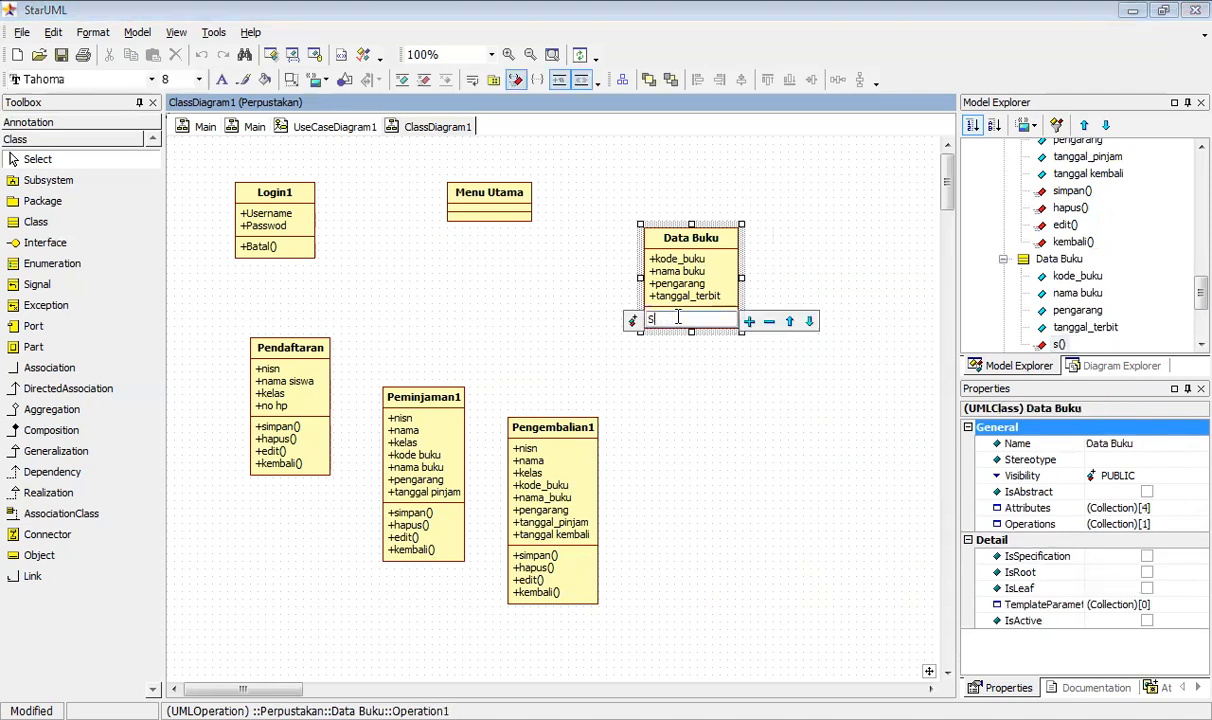
type("impan")
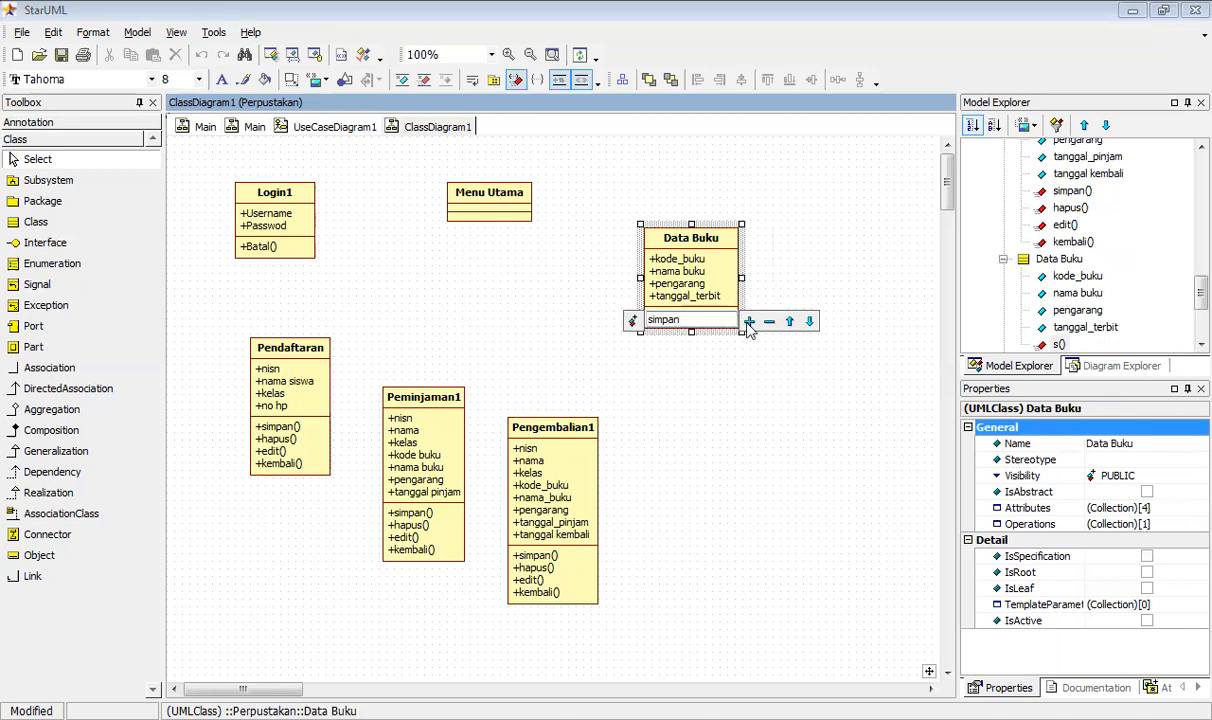
- Add the operations hapus, edit and kembali to the Data Buku class and move the class up level with Menu Utama
left_click(748, 321)
type("hapus")
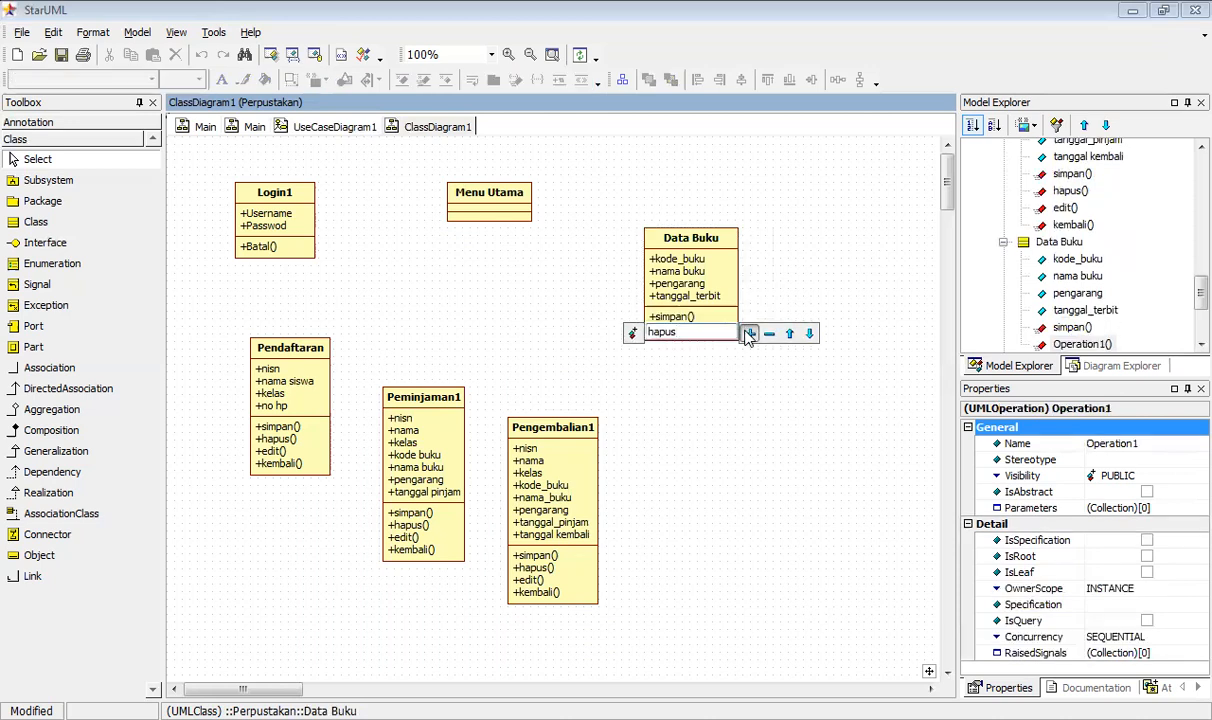
left_click(748, 334)
type("edit")
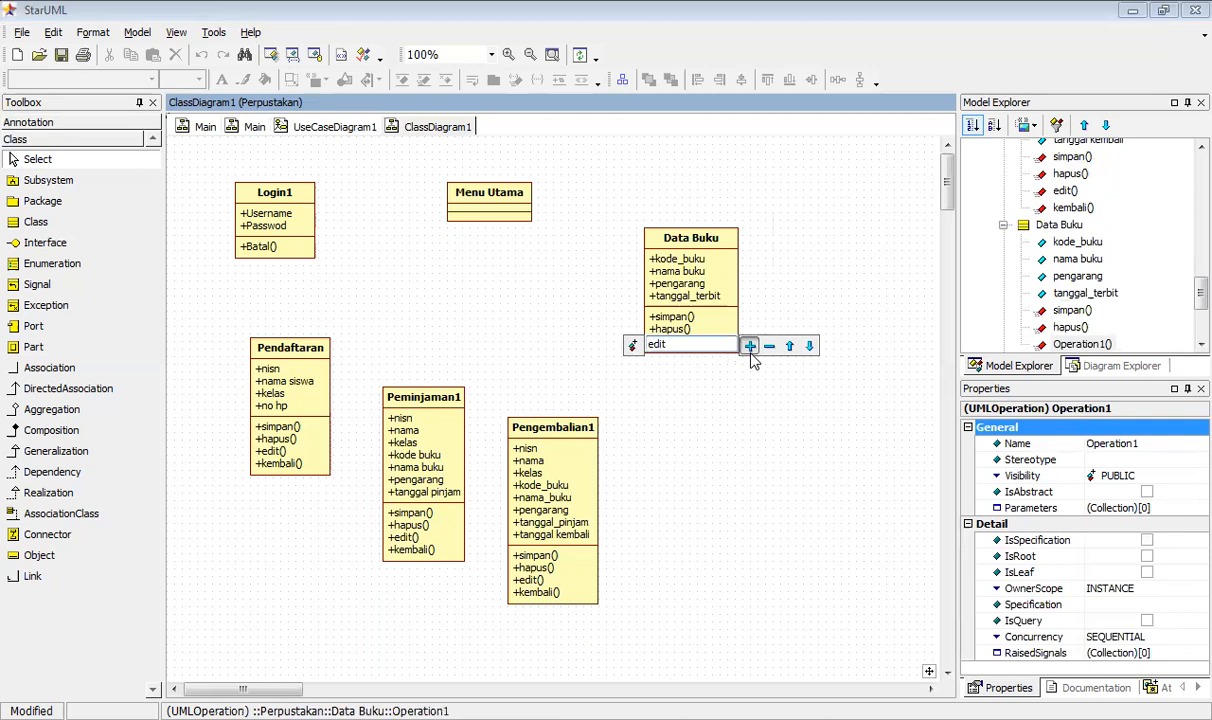
left_click(749, 346)
type("kembali")
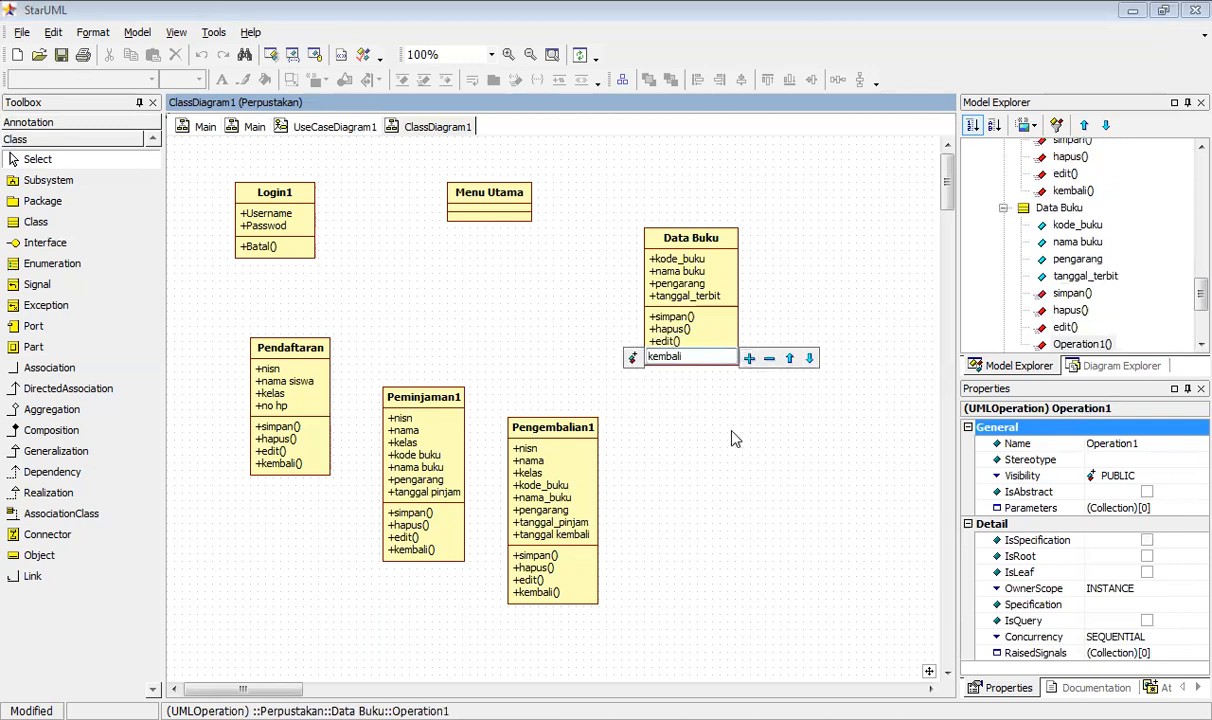
left_click(735, 438)
left_click_drag(690, 238, 690, 190)
- Create a class named laporan below Data Buku, to the right of Pengembalian1
left_click(36, 222)
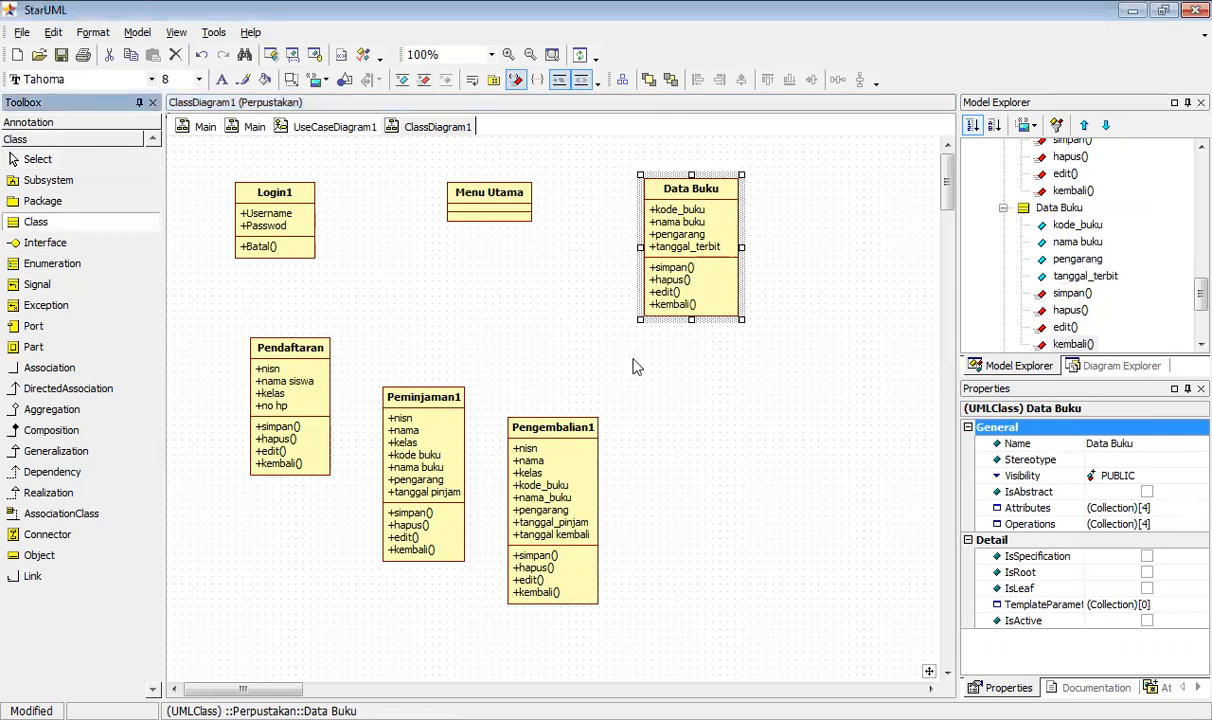
left_click(700, 410)
type("lapor")
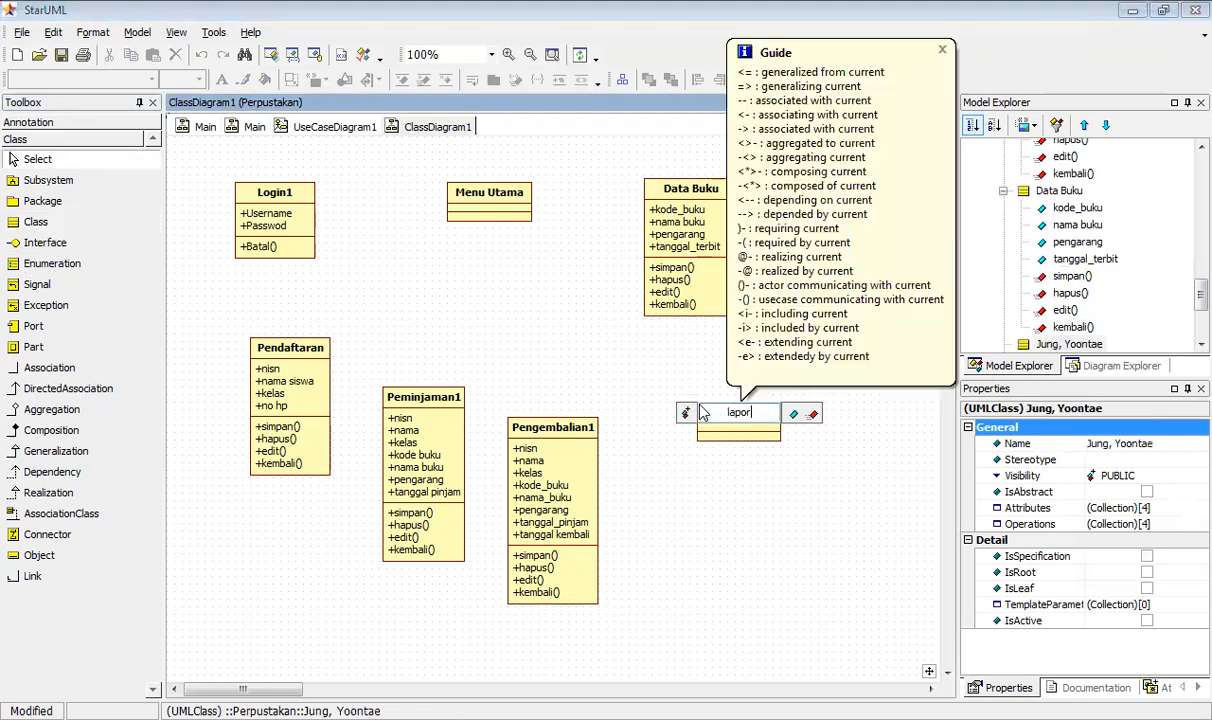
type("an")
- Add the attributes Laporan Peminjaman and Laporan Pengembalian to the laporan class
left_click(792, 415)
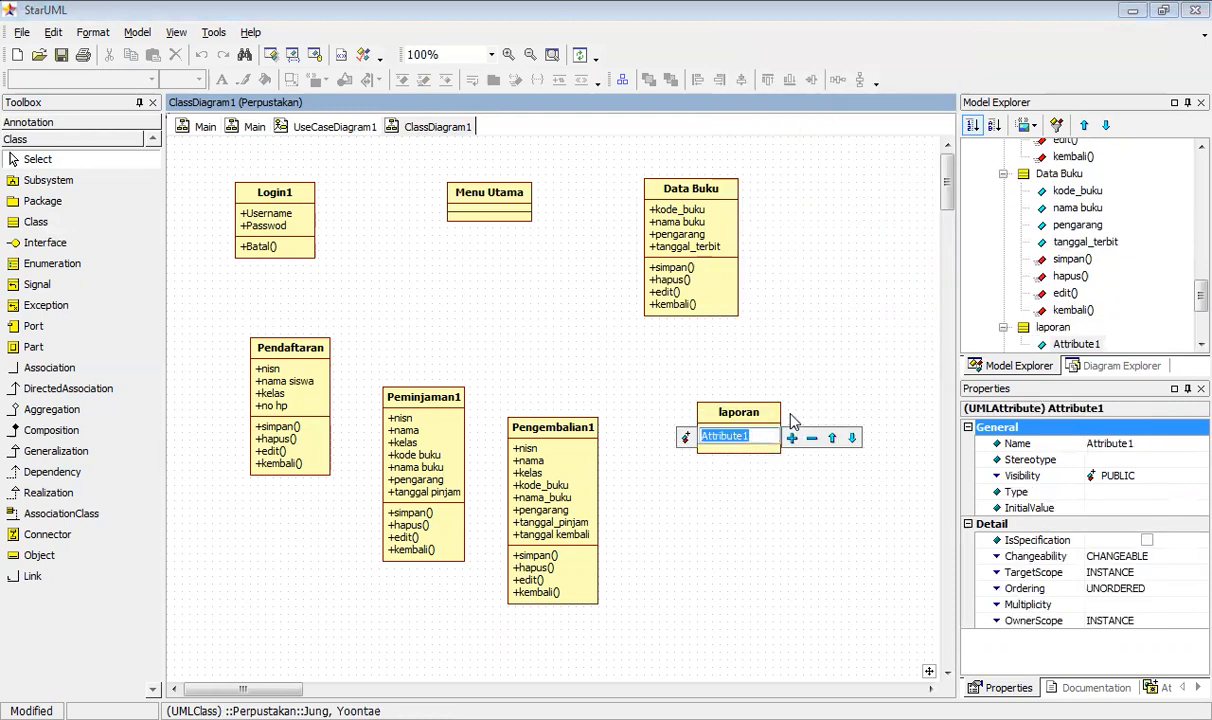
type("Laporan ")
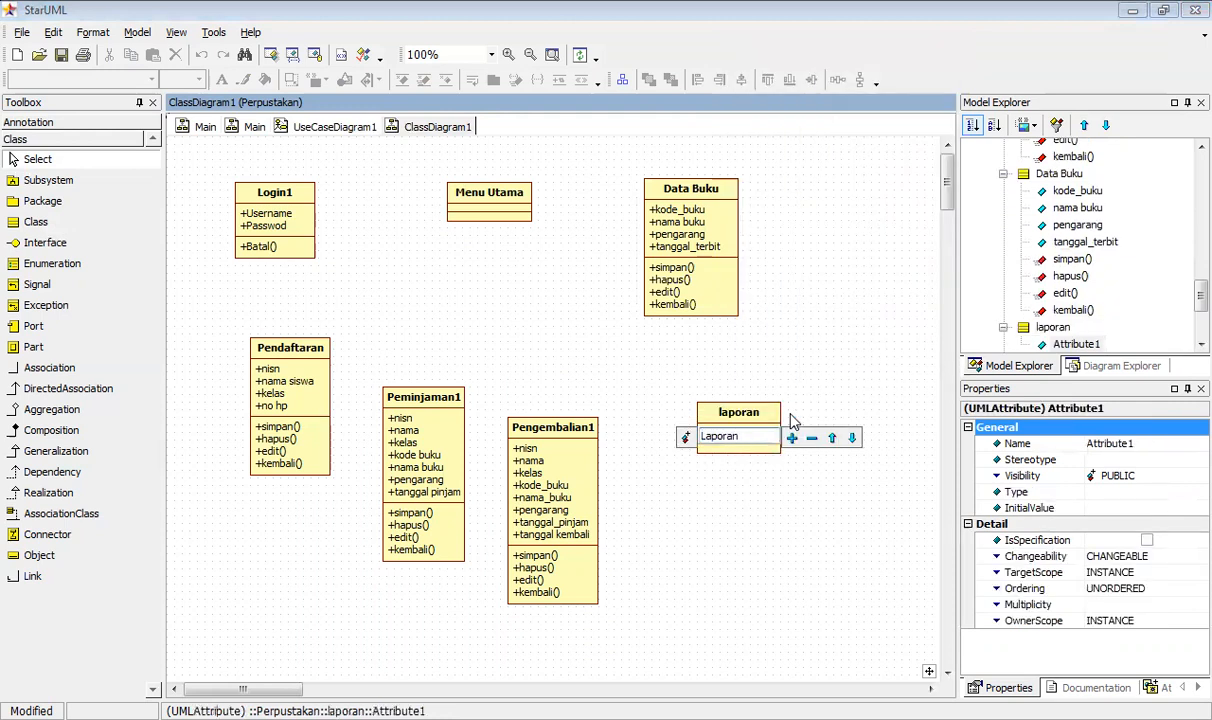
type("Peminjaman")
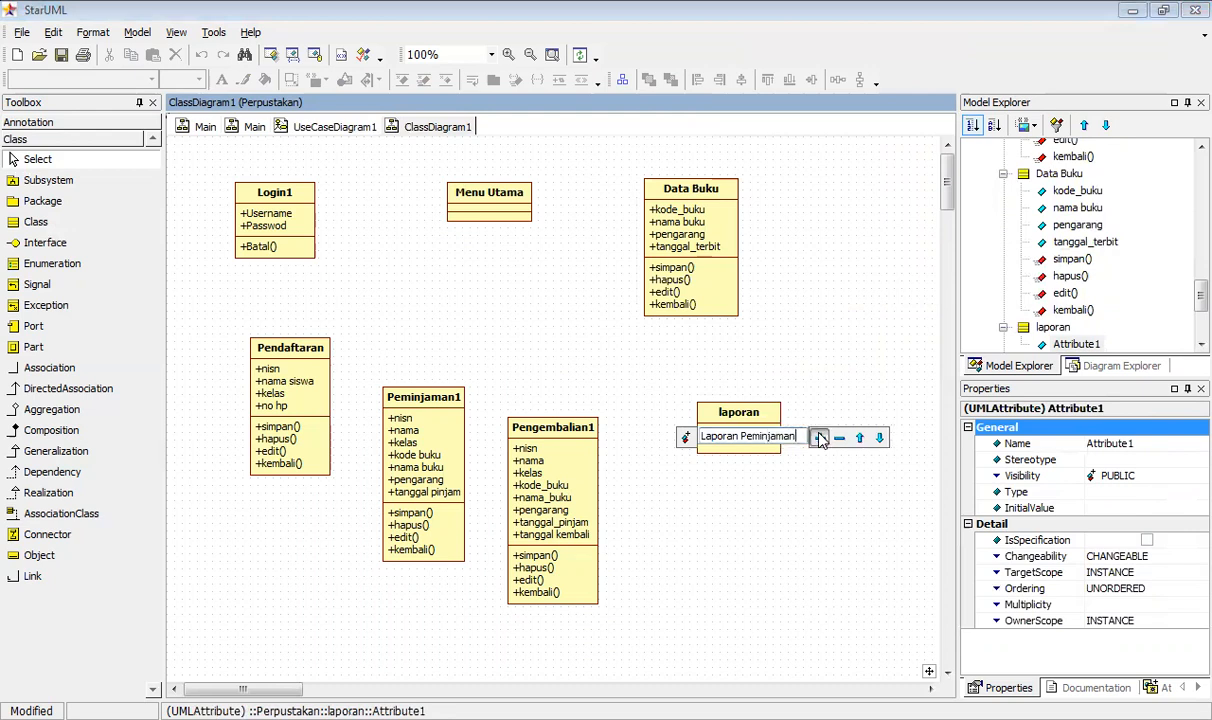
left_click(819, 438)
type("Lapor")
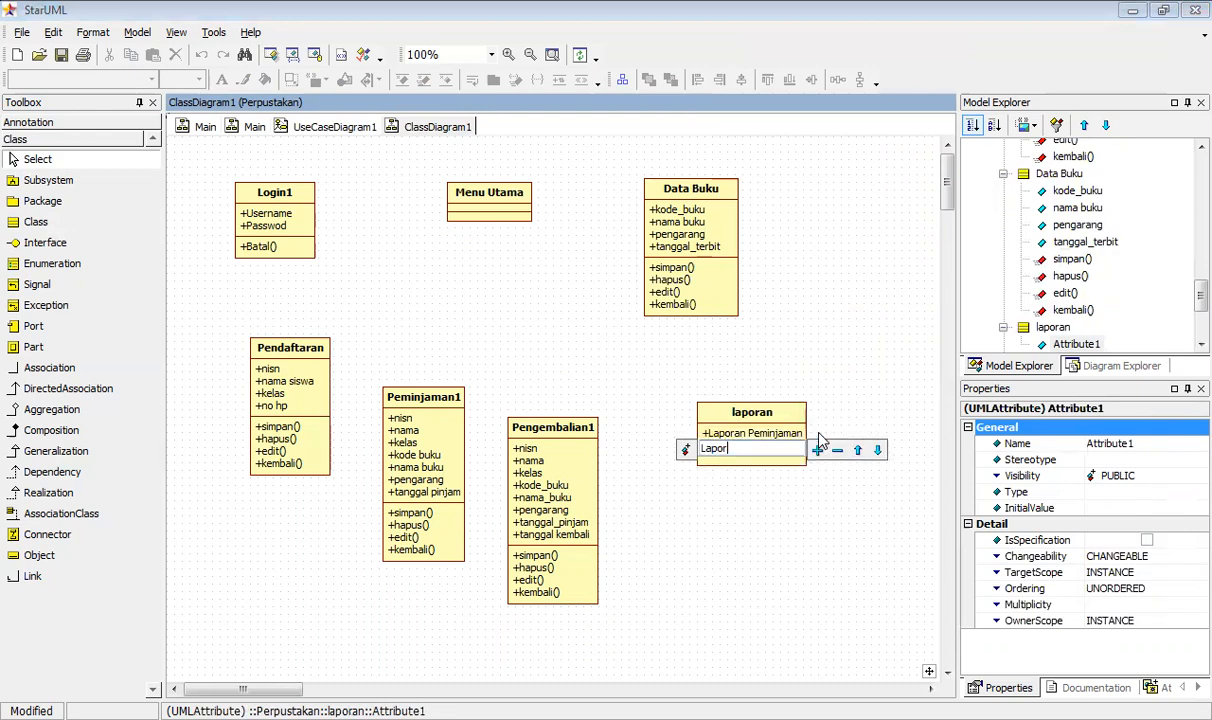
type("an Pen")
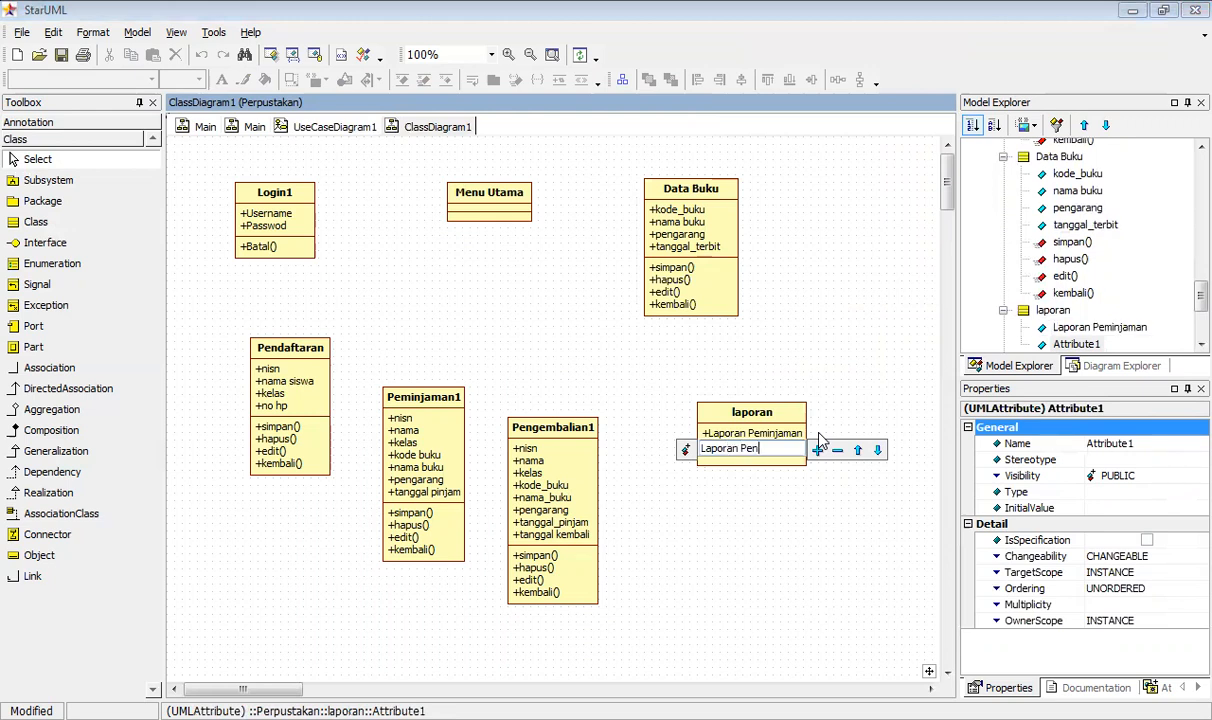
type("gembalai")
type("ian")
- Add the attributes laporan Buku and Laporan Peminjam below Laporan Pengembalian in the laporan class
left_click(827, 451)
type("laporan Buku")
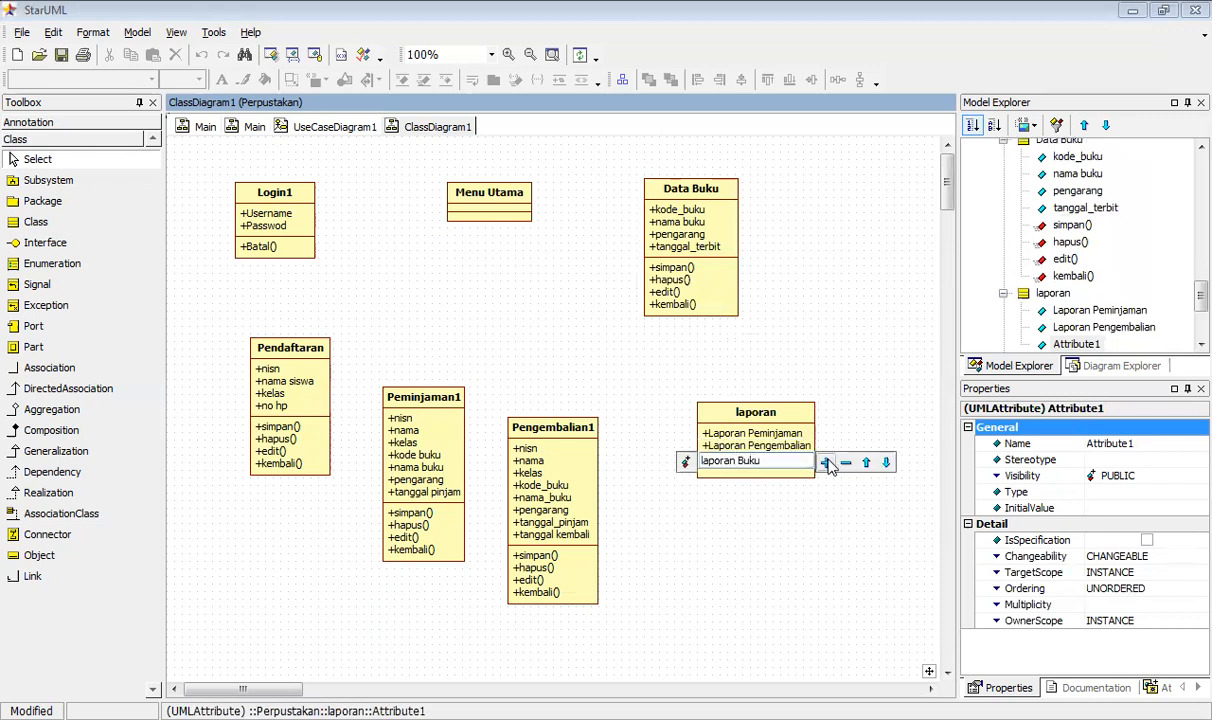
left_click(826, 463)
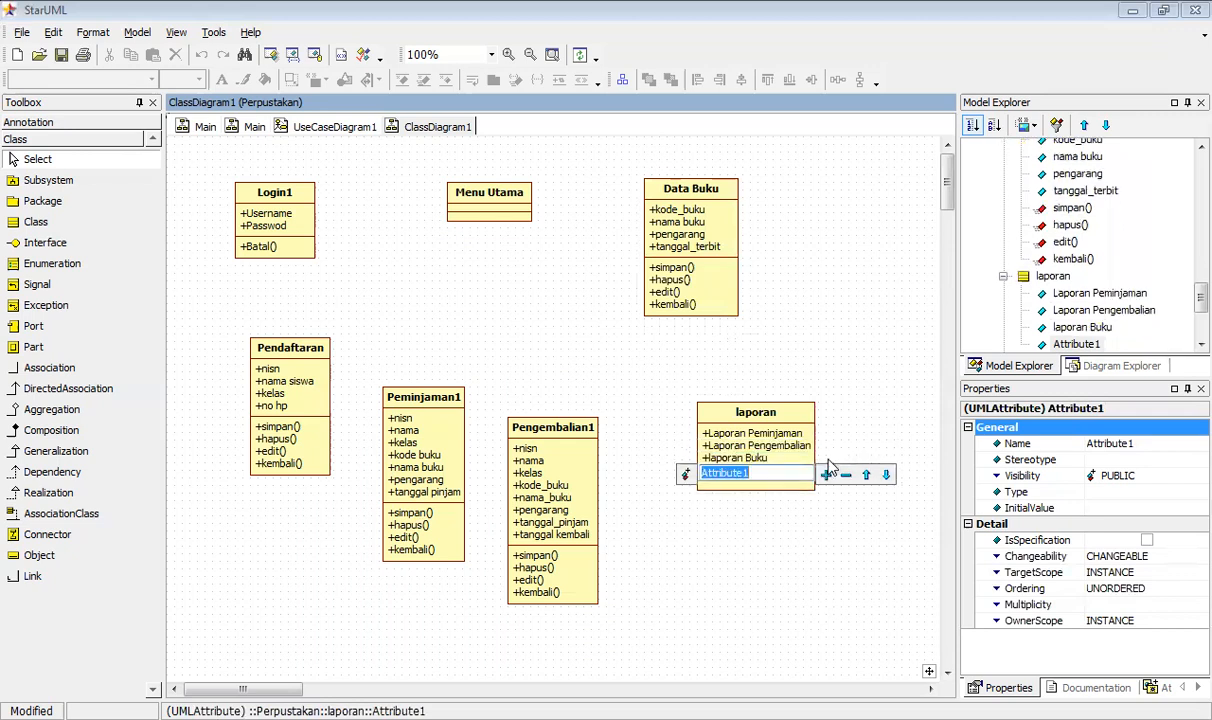
type("Laporan Peminjam")
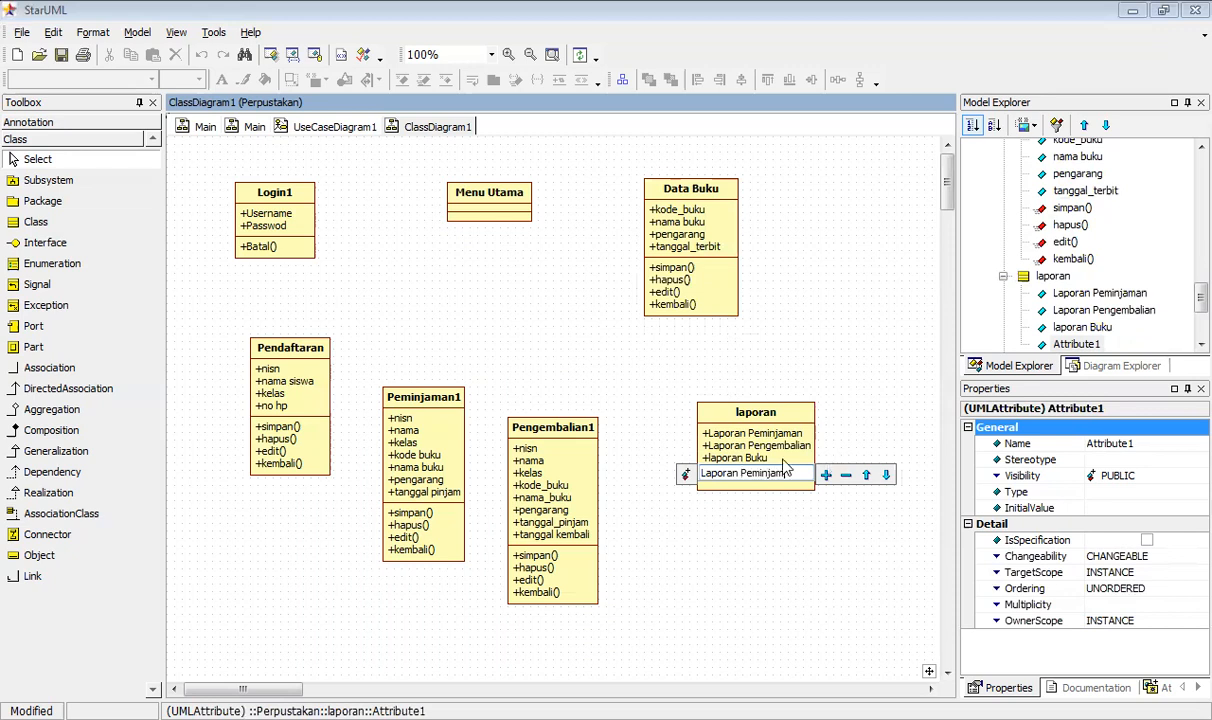
- Add the operations lihat and cetak to the laporan class
right_click(785, 466)
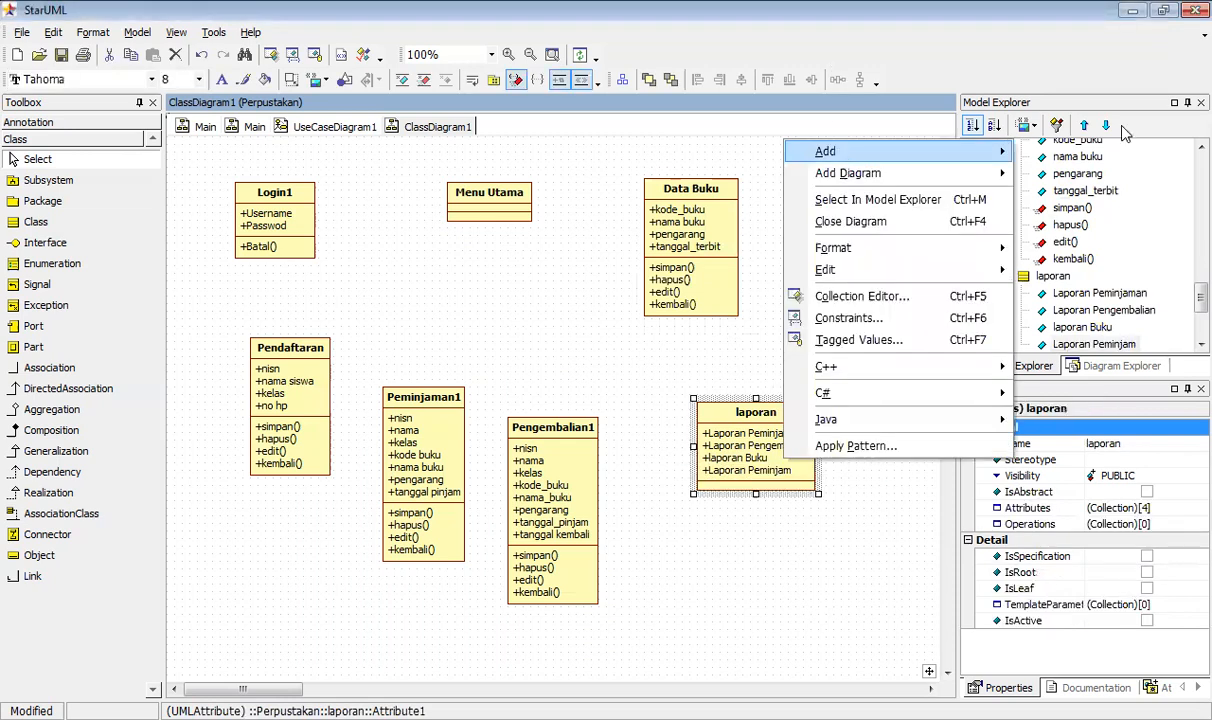
mouse_move(930, 151)
left_click(1113, 175)
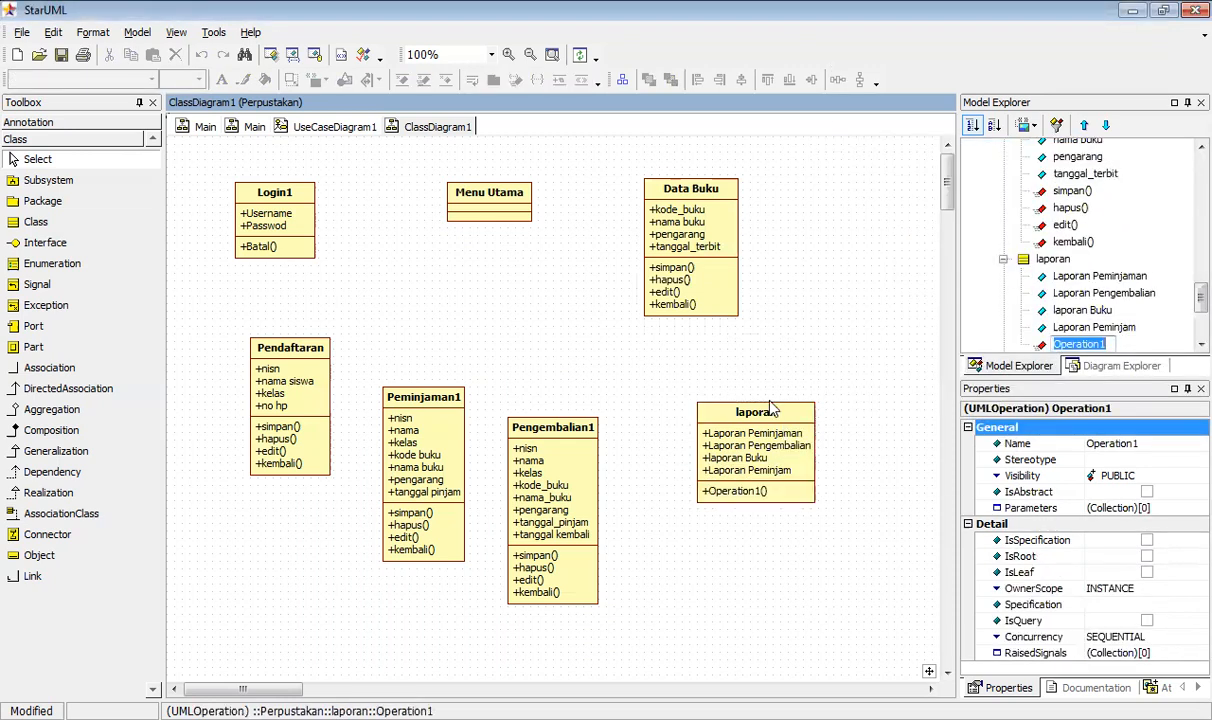
left_click(751, 486)
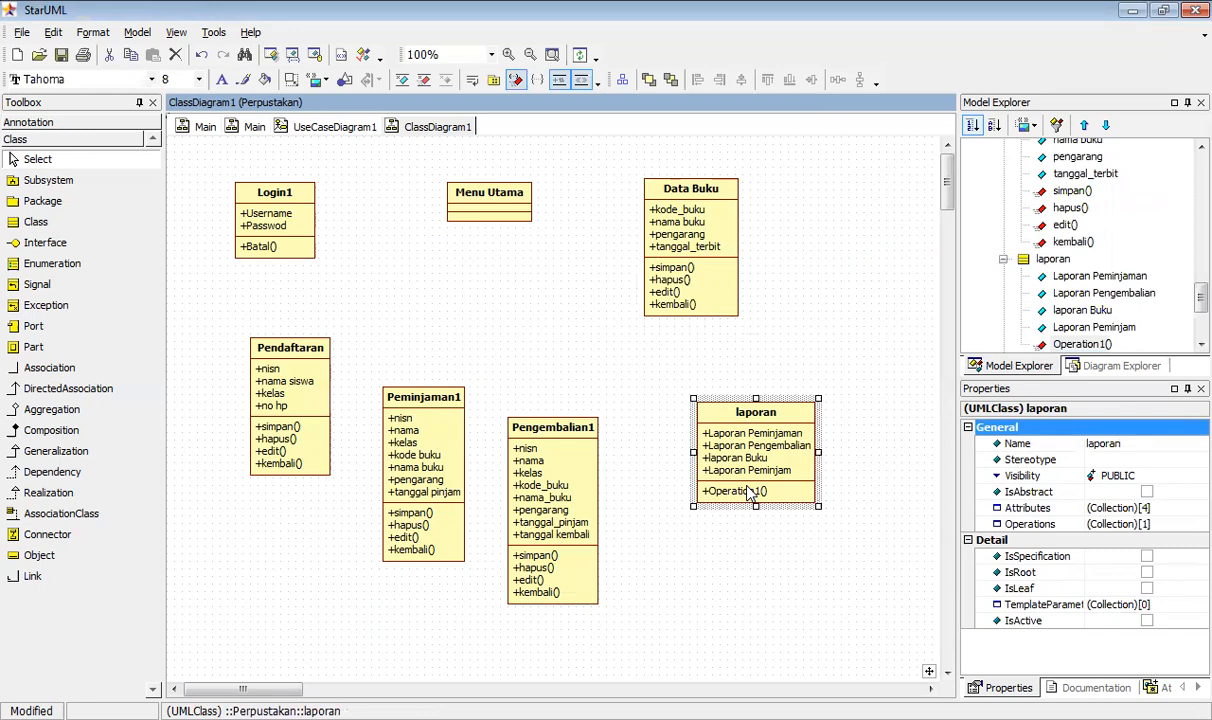
double_click(751, 491)
type("lihat")
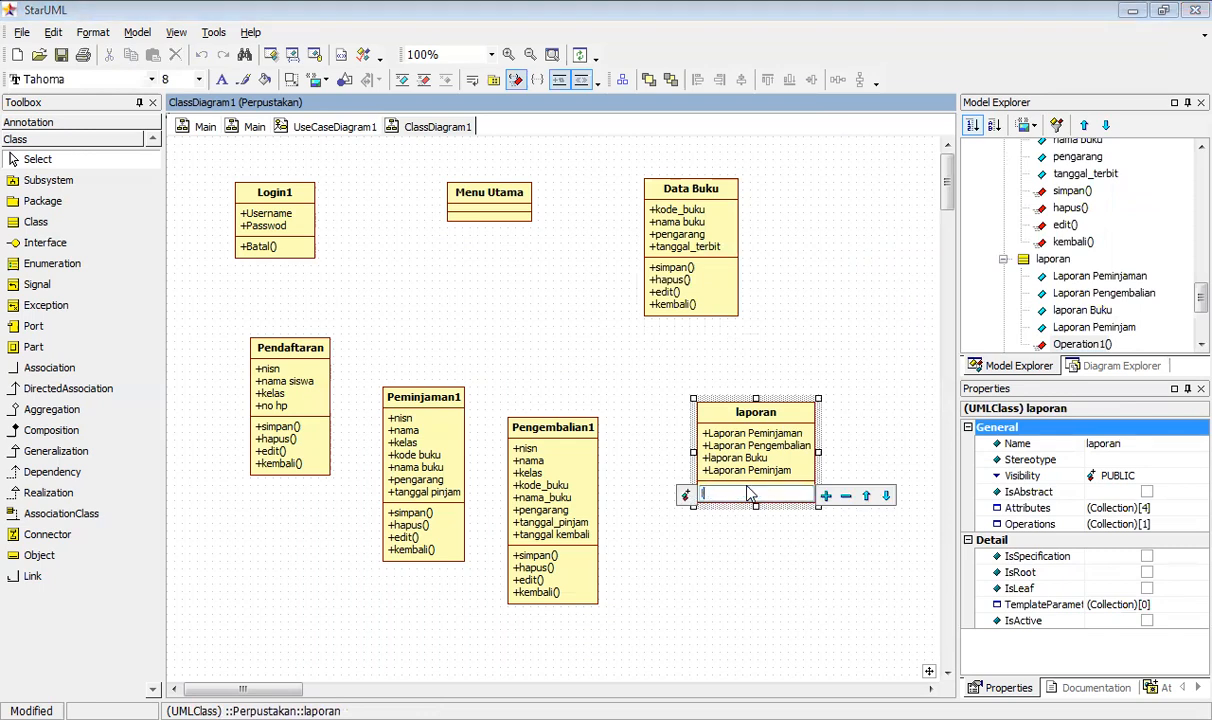
left_click(826, 496)
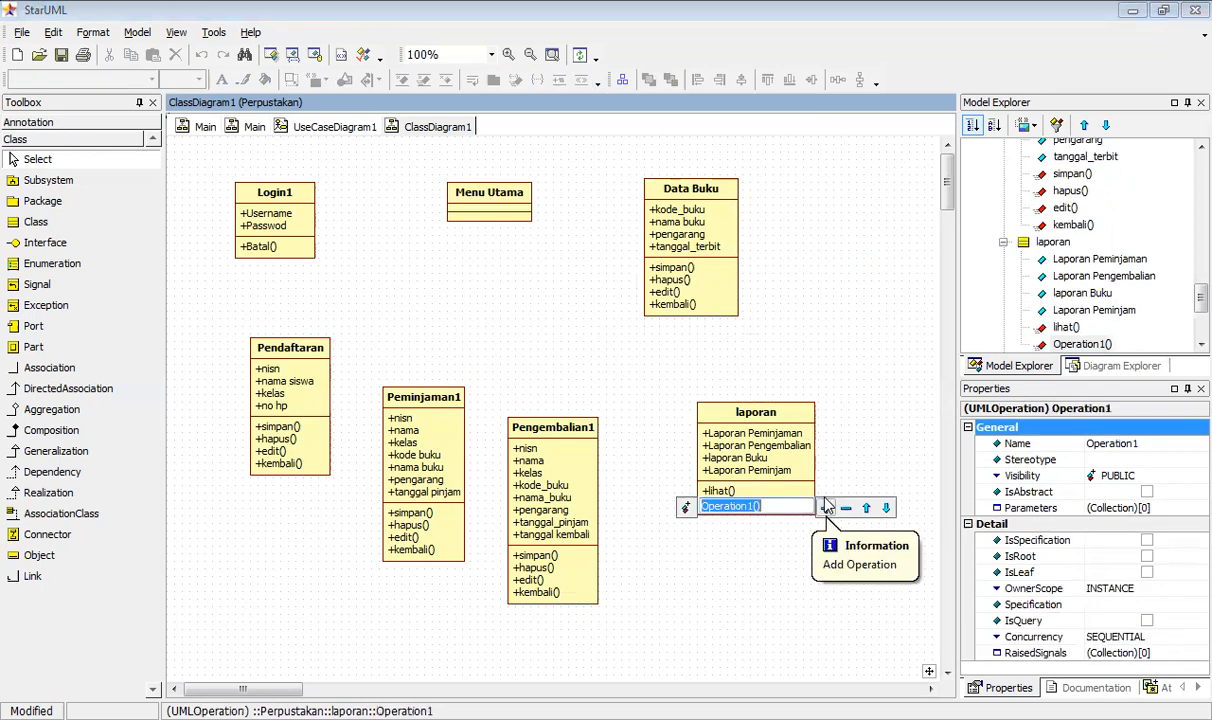
type("cetak")
key("Return")
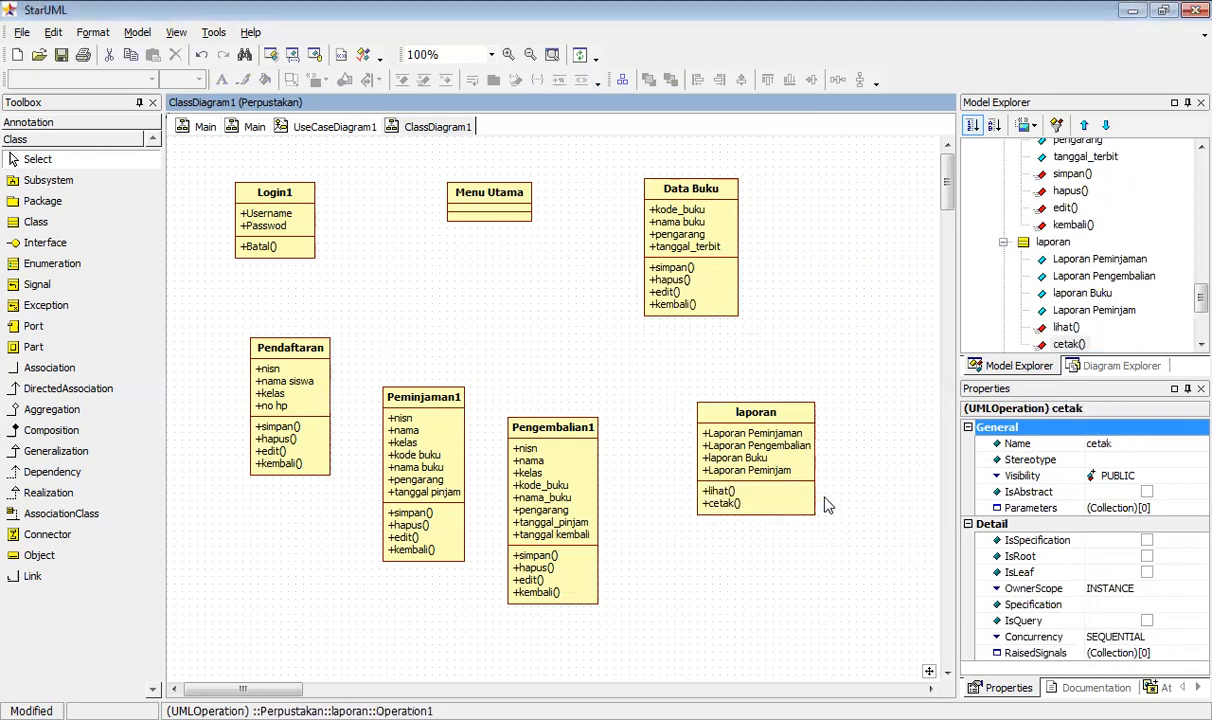
- Add the attribute Tombol Pendaftaran to the Menu Utama class
left_click(504, 194)
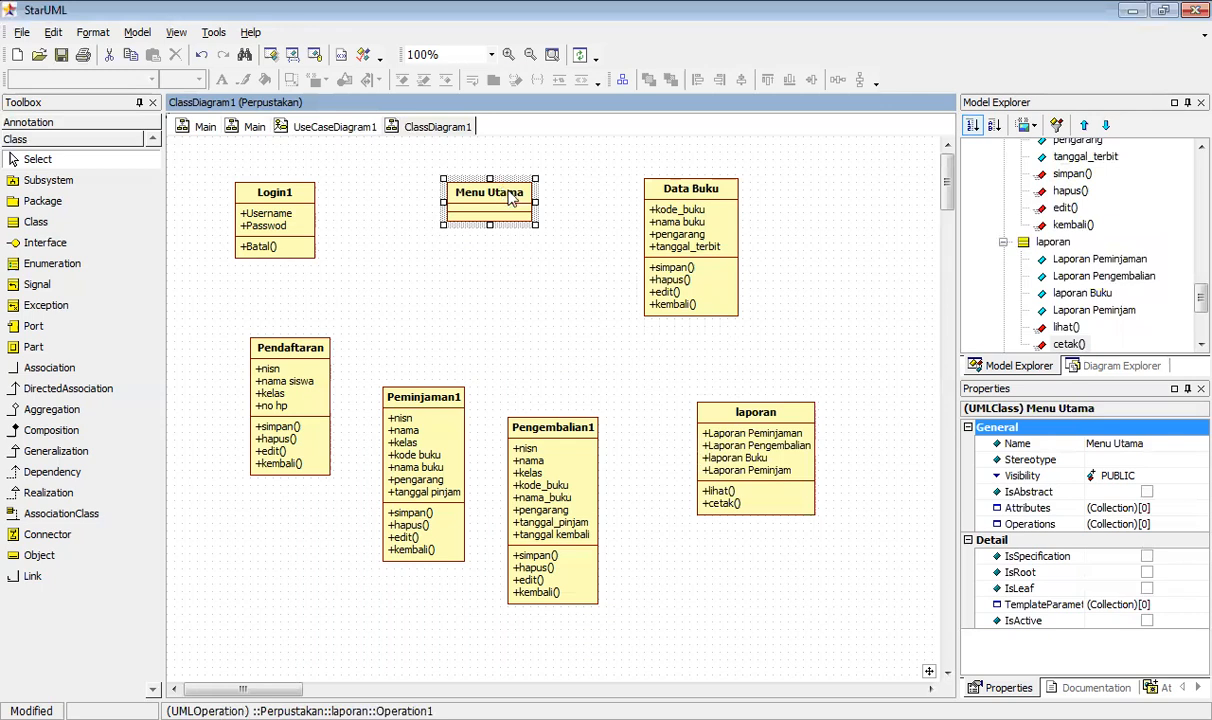
right_click(502, 190)
mouse_move(531, 199)
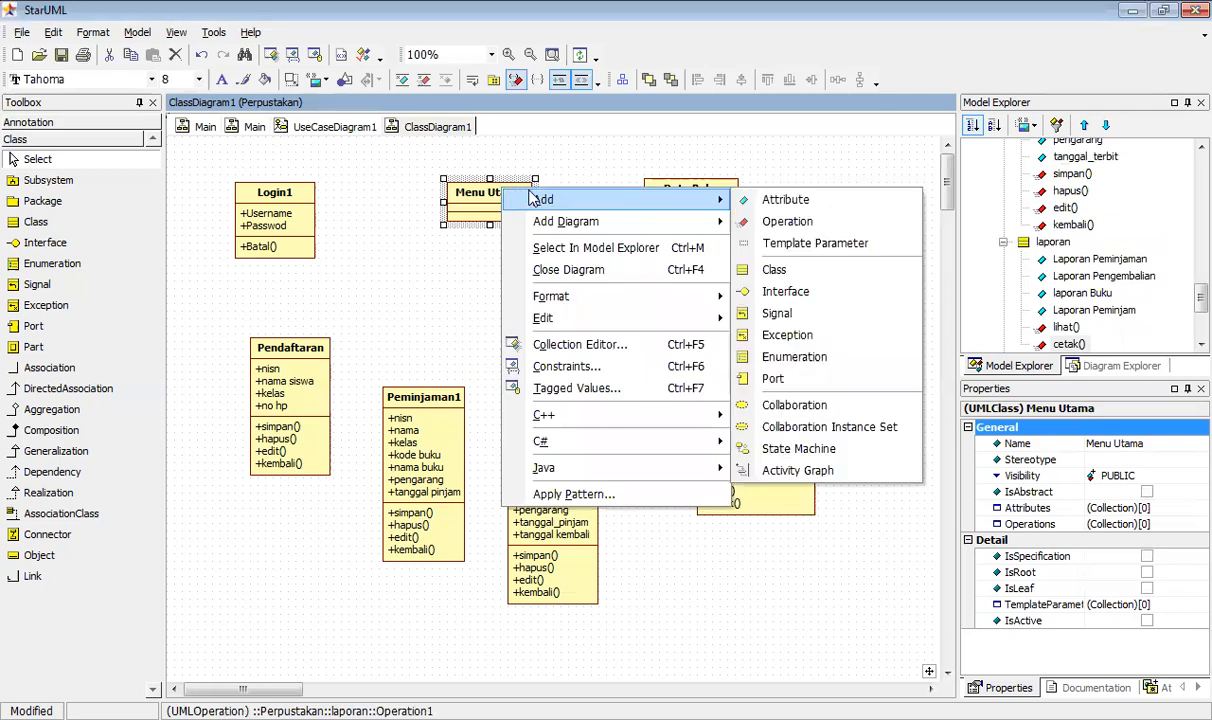
left_click(755, 200)
type("Tombol")
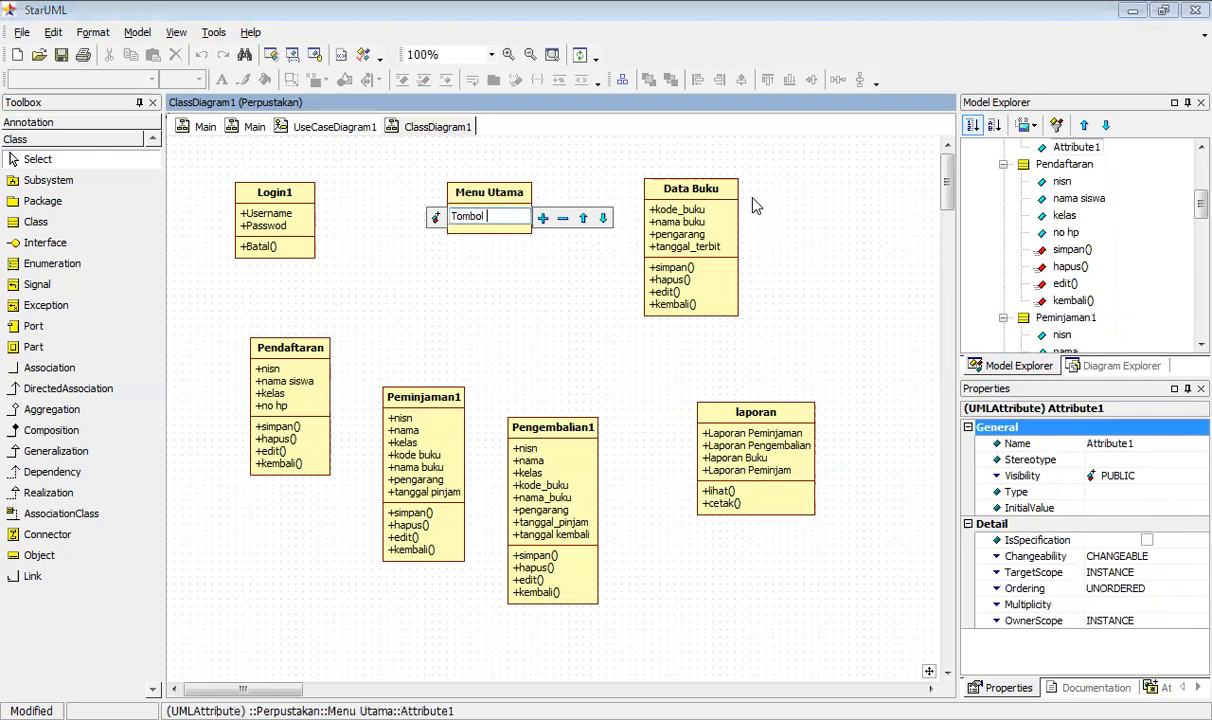
type(" Pendaftaran")
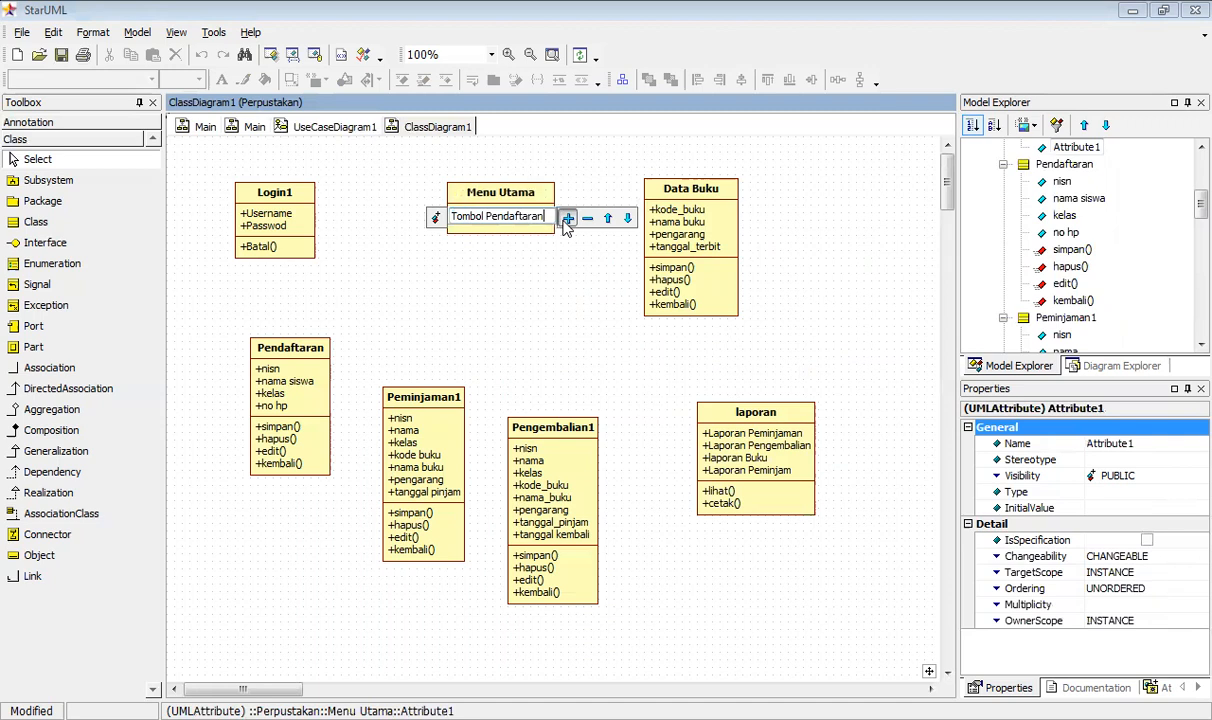
- Add the attributes Peminjaman and Pengembalian to the Menu Utama class
left_click(567, 219)
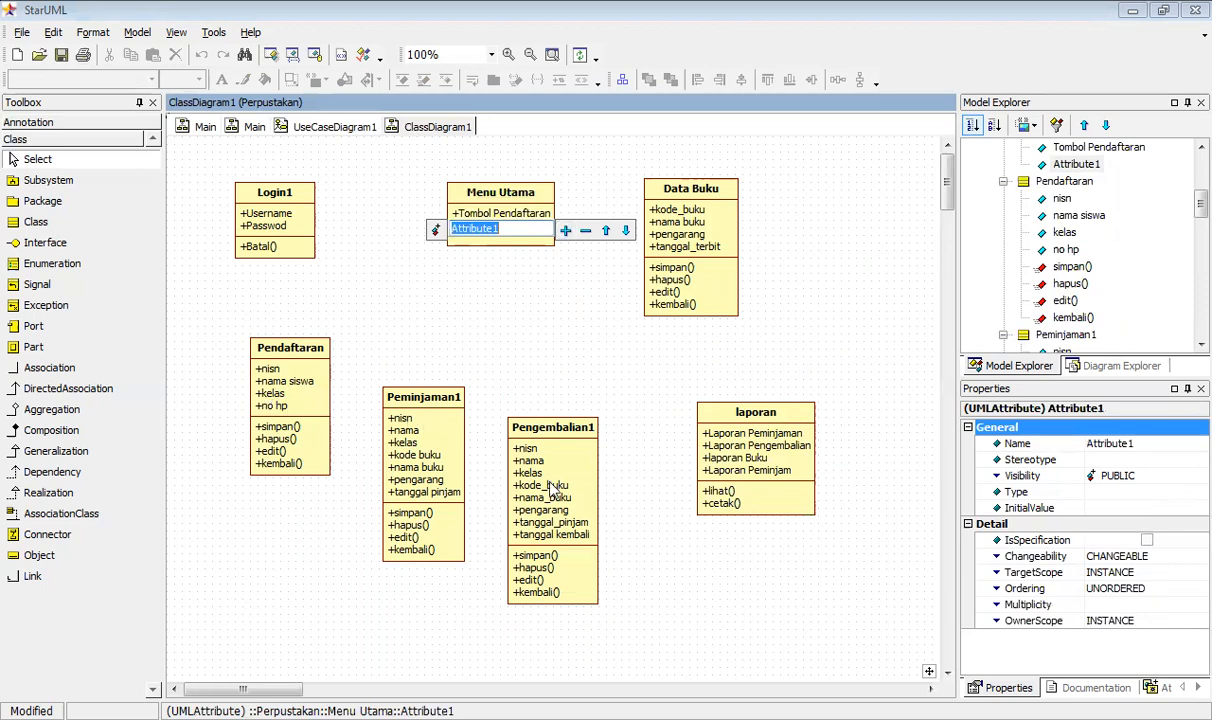
type("Tombol")
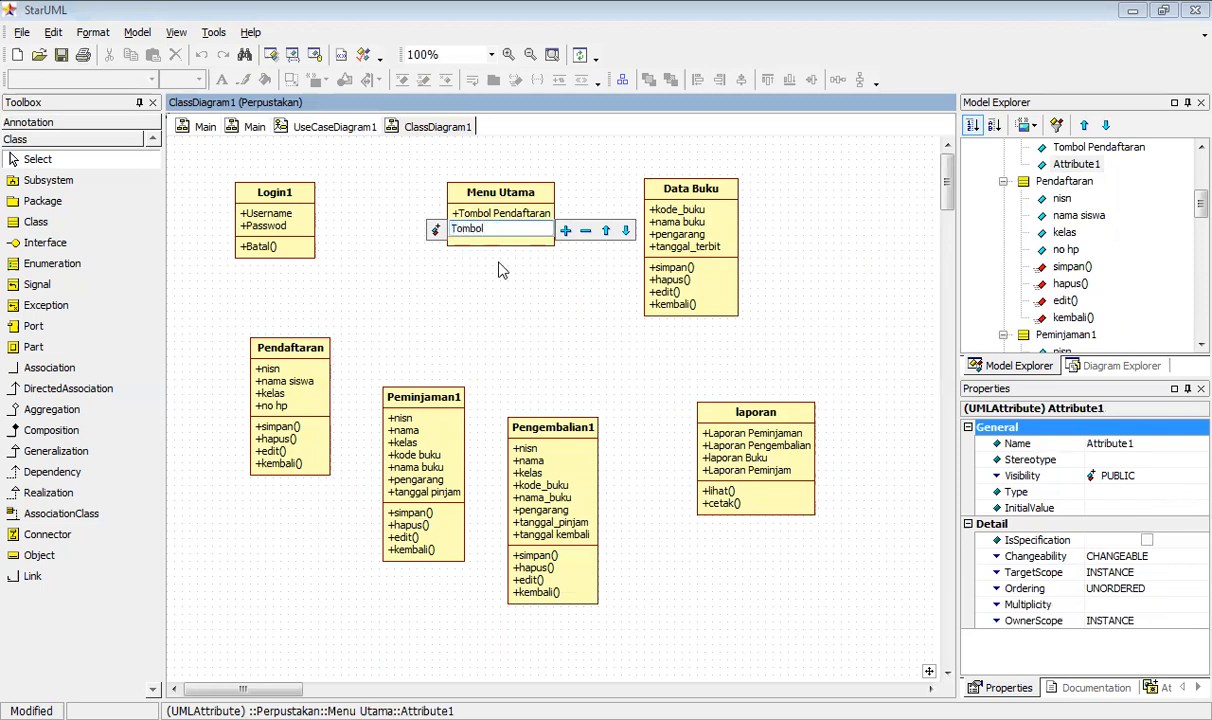
type(" peminjaman")
left_click_drag(493, 229, 452, 228)
type("P")
left_click(565, 231)
type("Pengembalian")
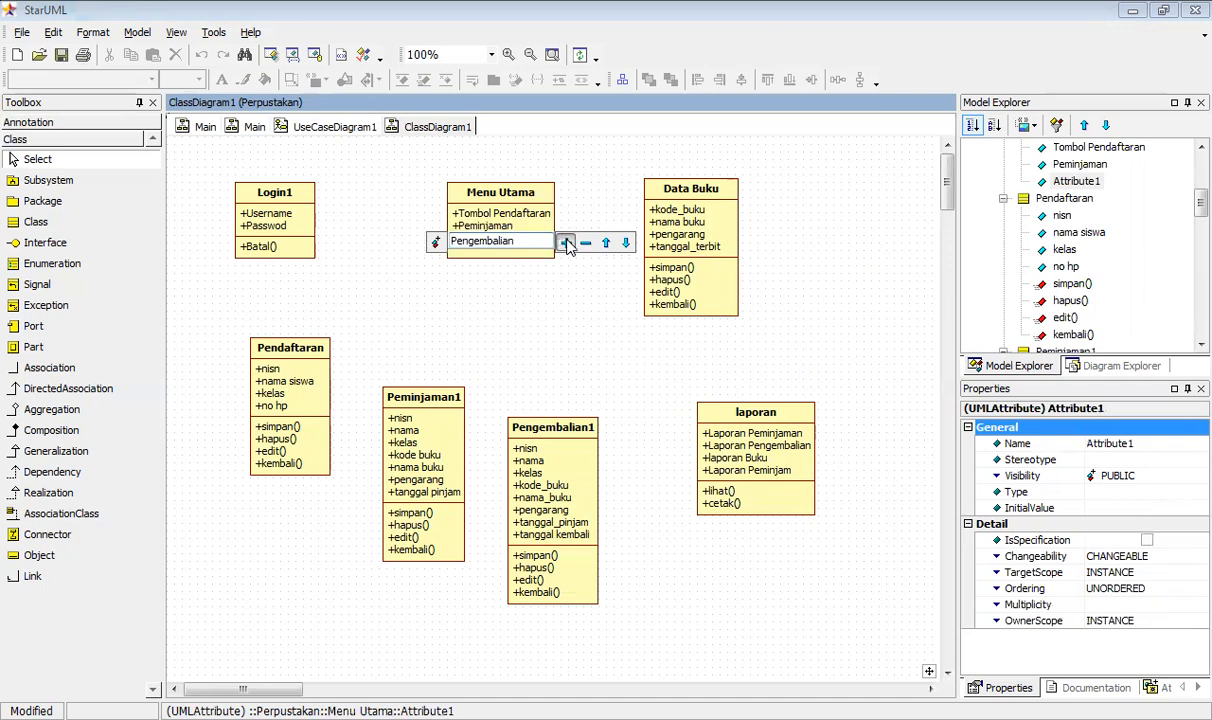
- Add the attributes Data Buku and Laporan below Pengembalian in the Menu Utama class
left_click(566, 243)
type("Data Buku")
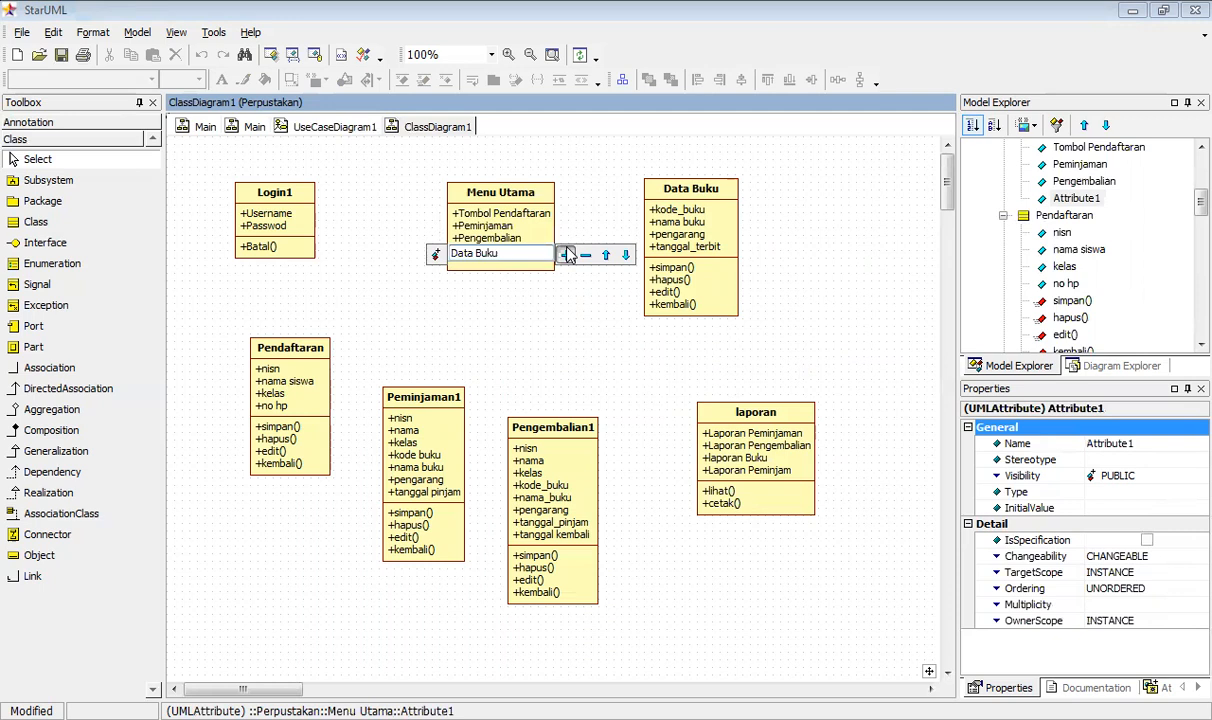
left_click(566, 255)
type("lapor")
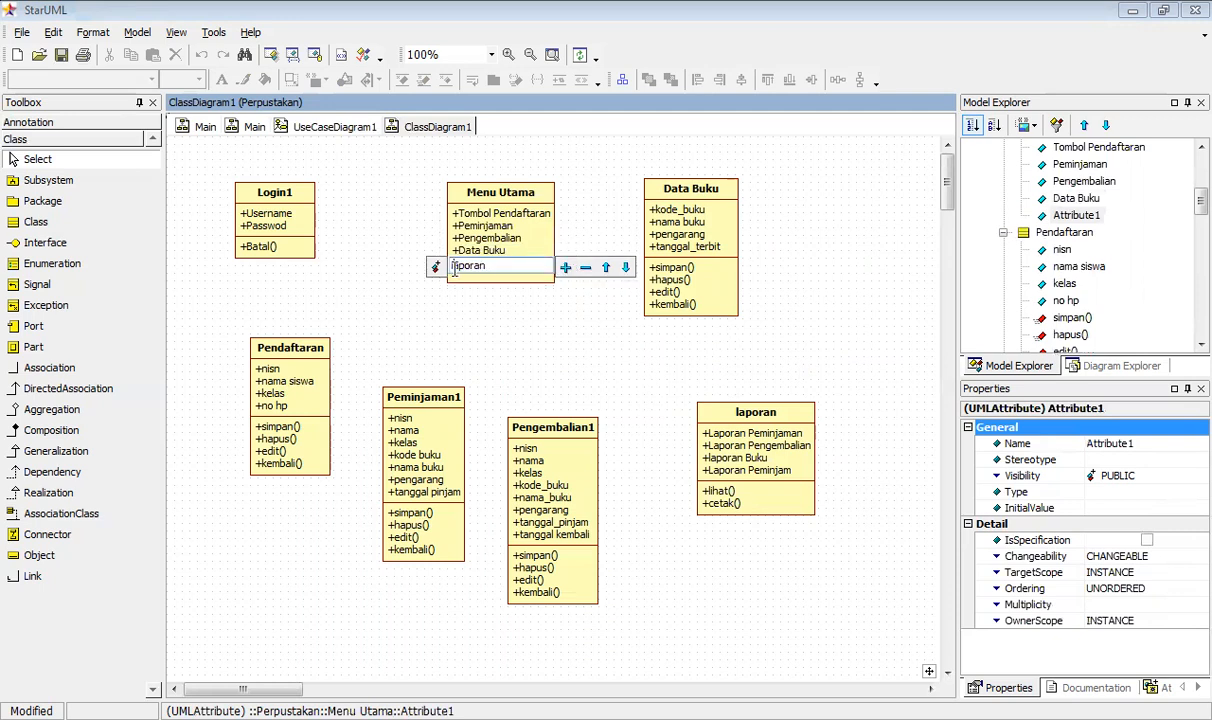
type("an")
left_click(478, 205)
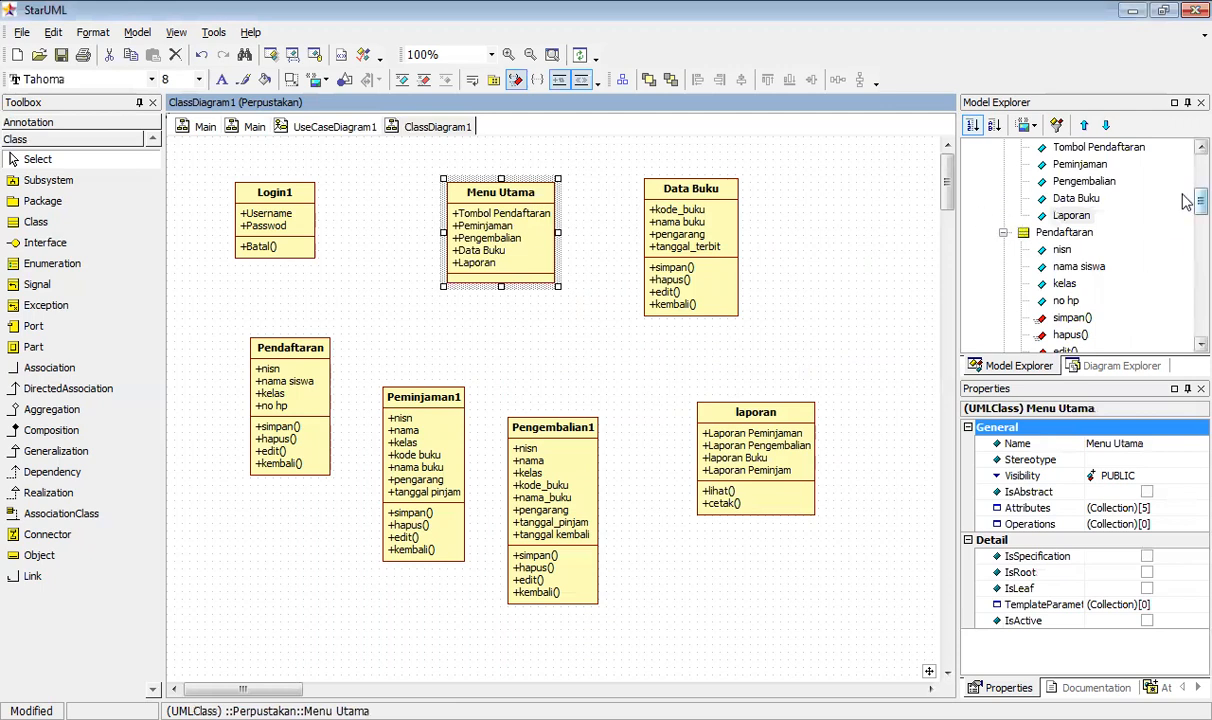
- Delete the Tombol Pendaftaran attribute of the Menu Utama class from the model
left_click(1134, 149)
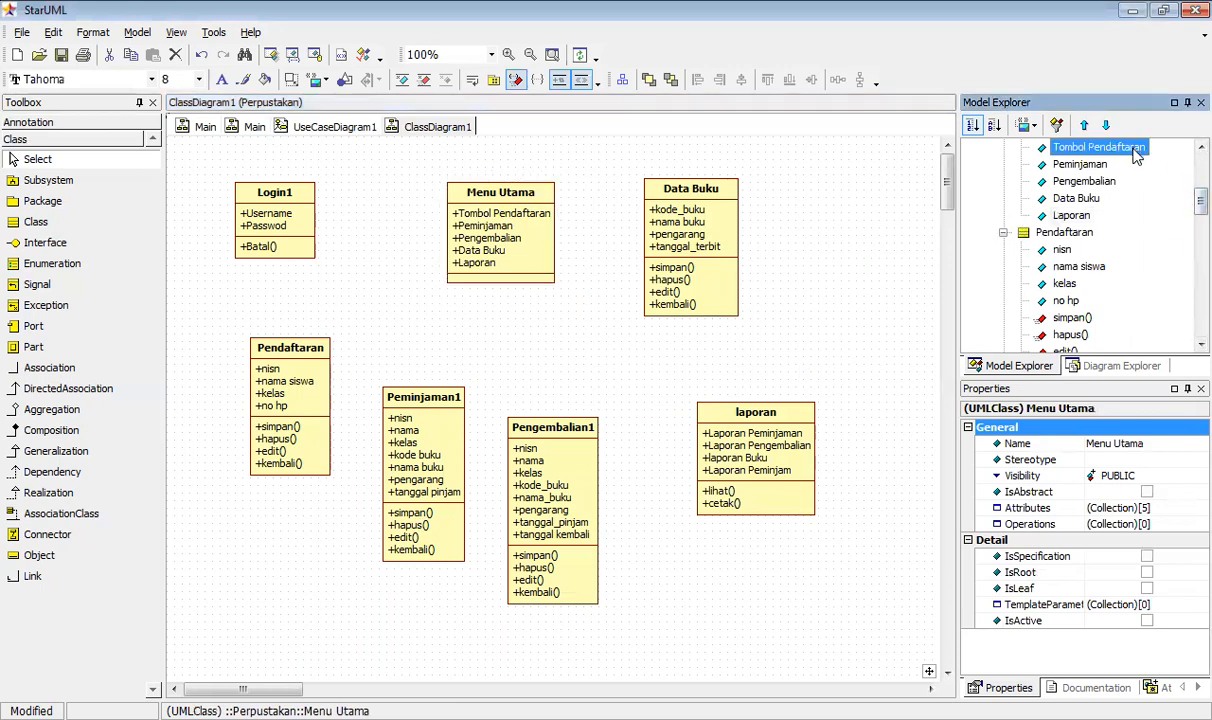
right_click(1134, 150)
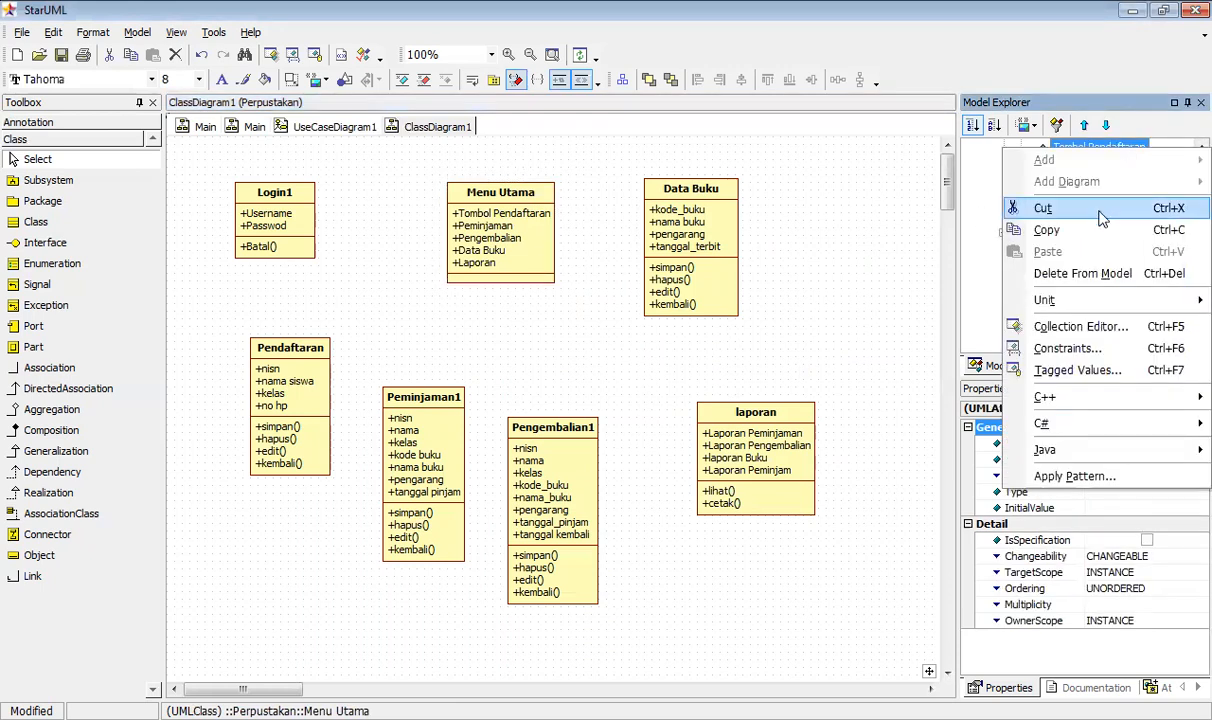
left_click(1094, 274)
- Add the attribute Pendaftaran below Laporan in the Menu Utama class
right_click(514, 230)
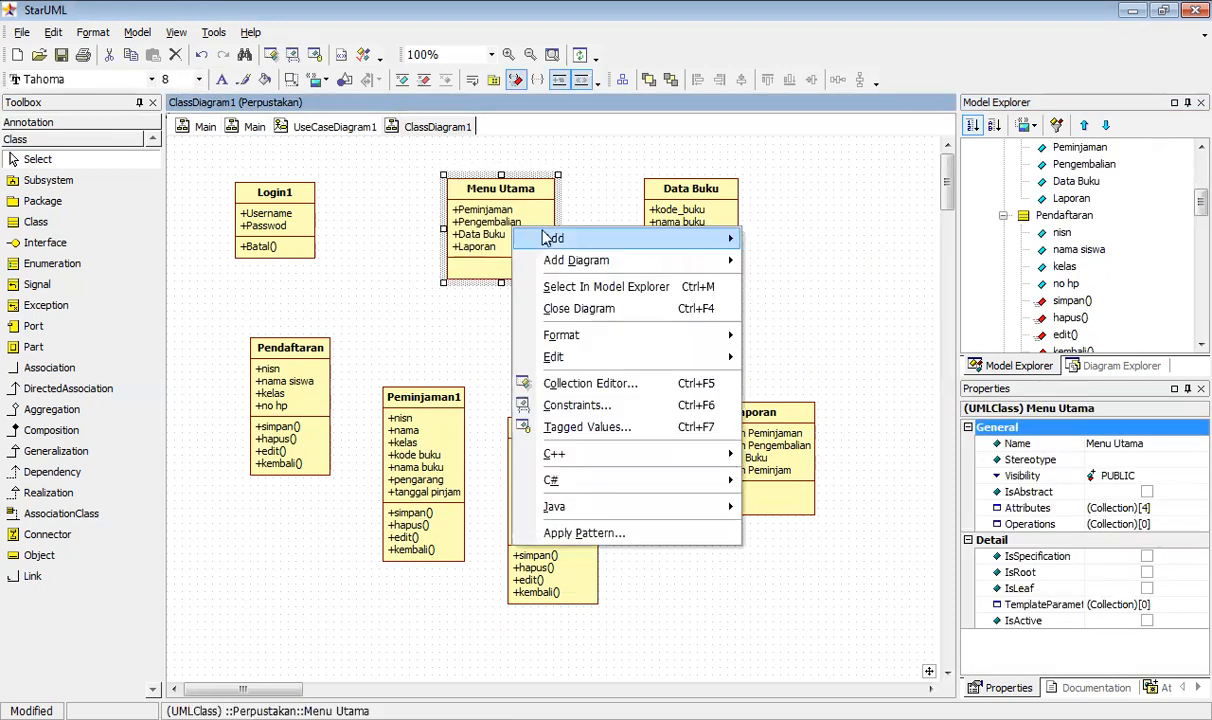
mouse_move(560, 238)
left_click(742, 239)
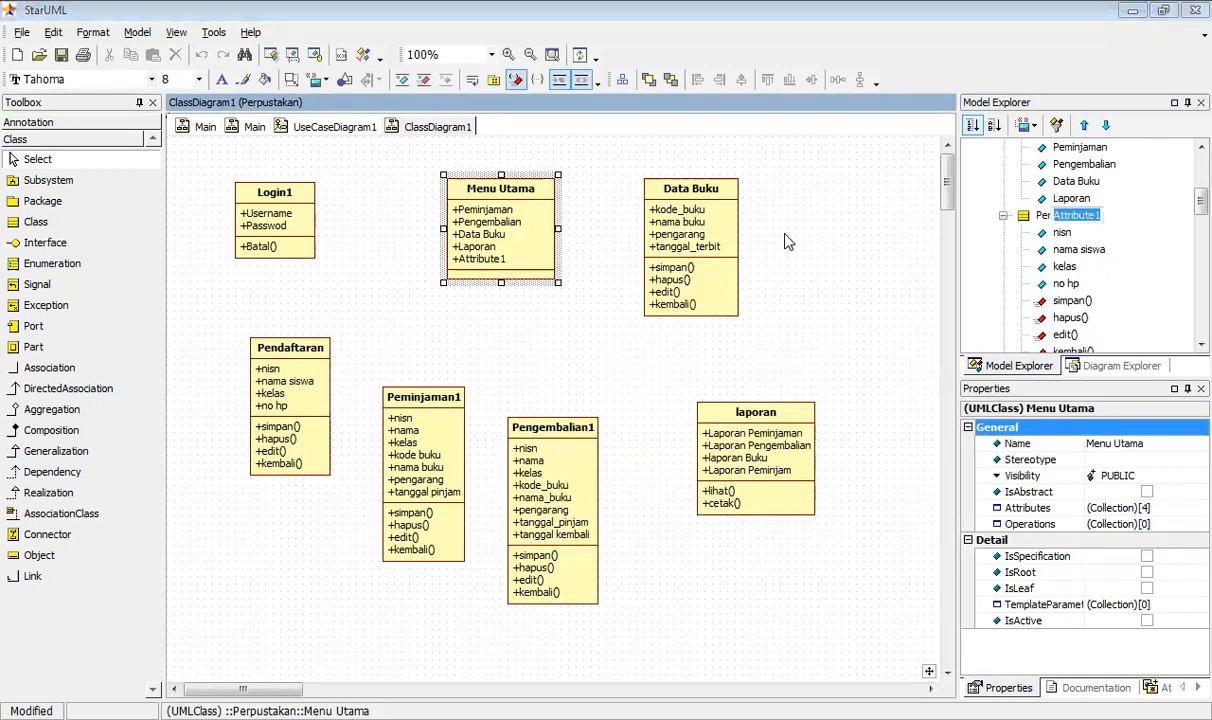
type("Pe")
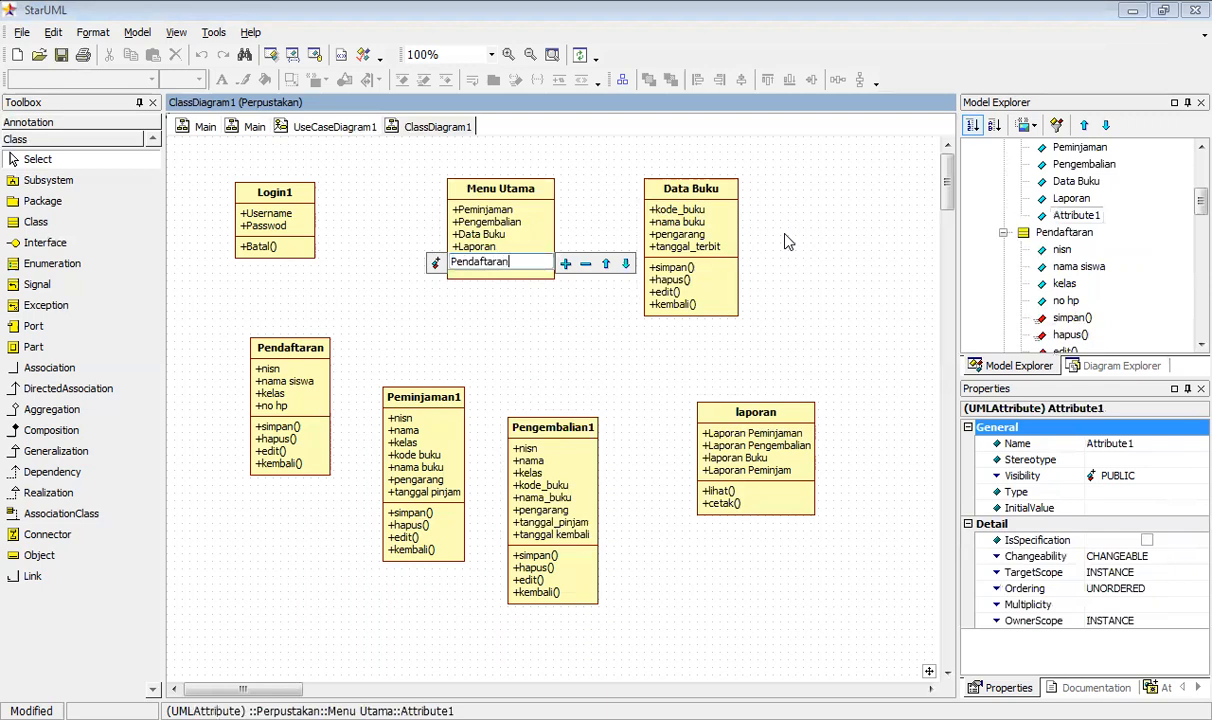
type("ndaftaran")
left_click(478, 218)
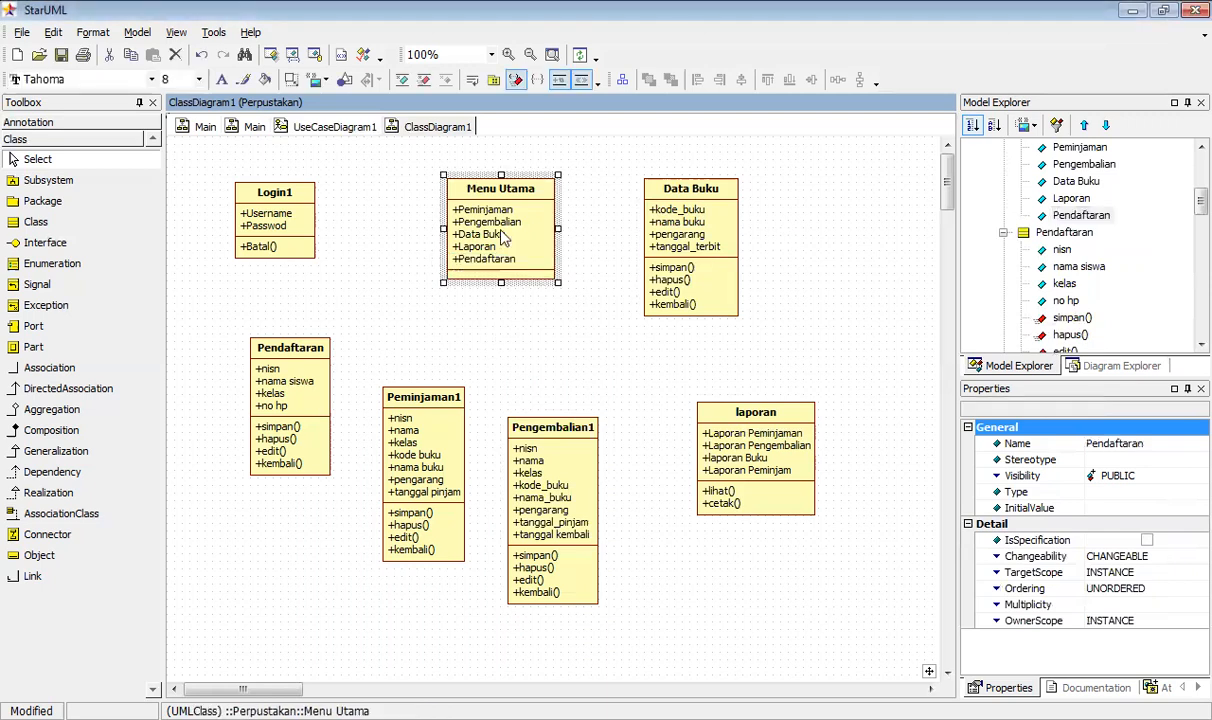
- Add the operation kembali to the Menu Utama class
right_click(511, 228)
mouse_move(560, 243)
left_click(796, 265)
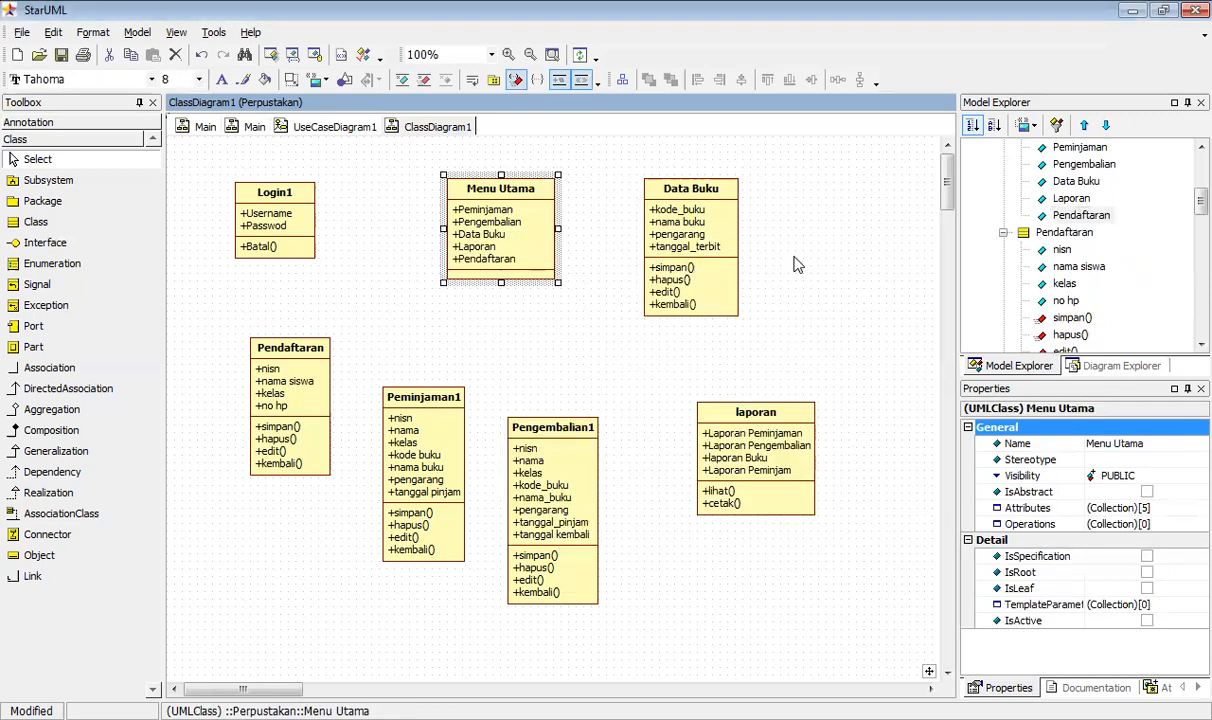
type("Bat")
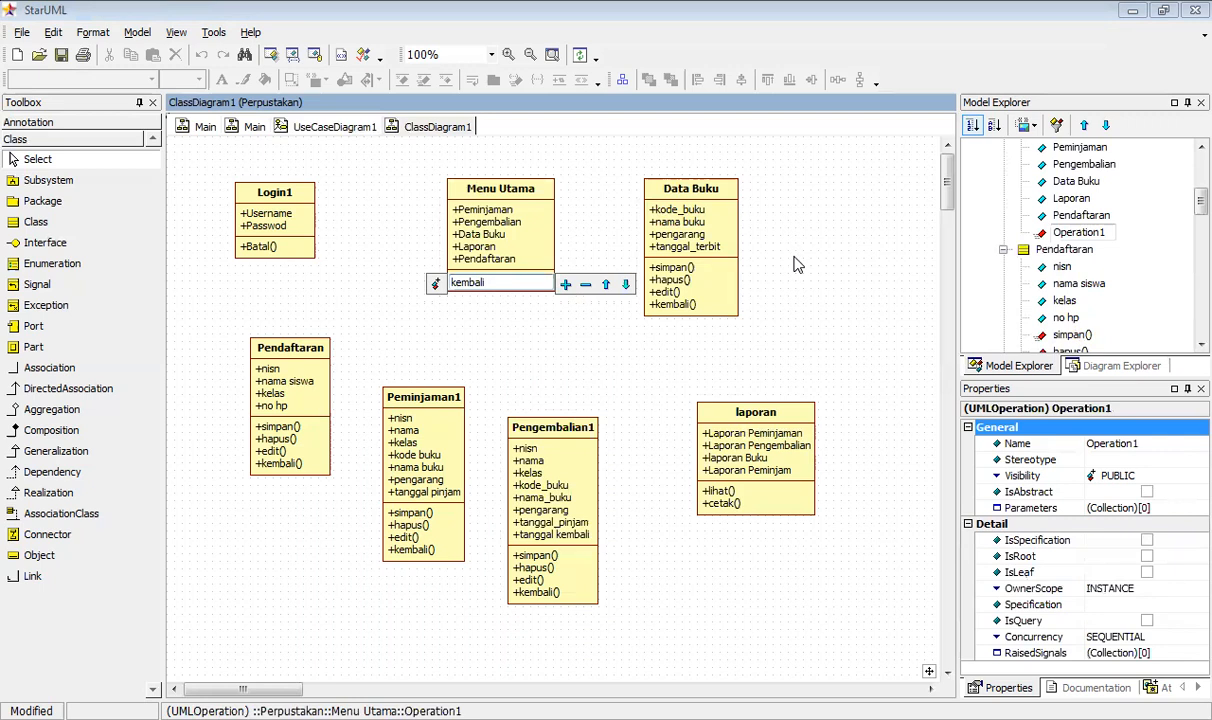
key("Return")
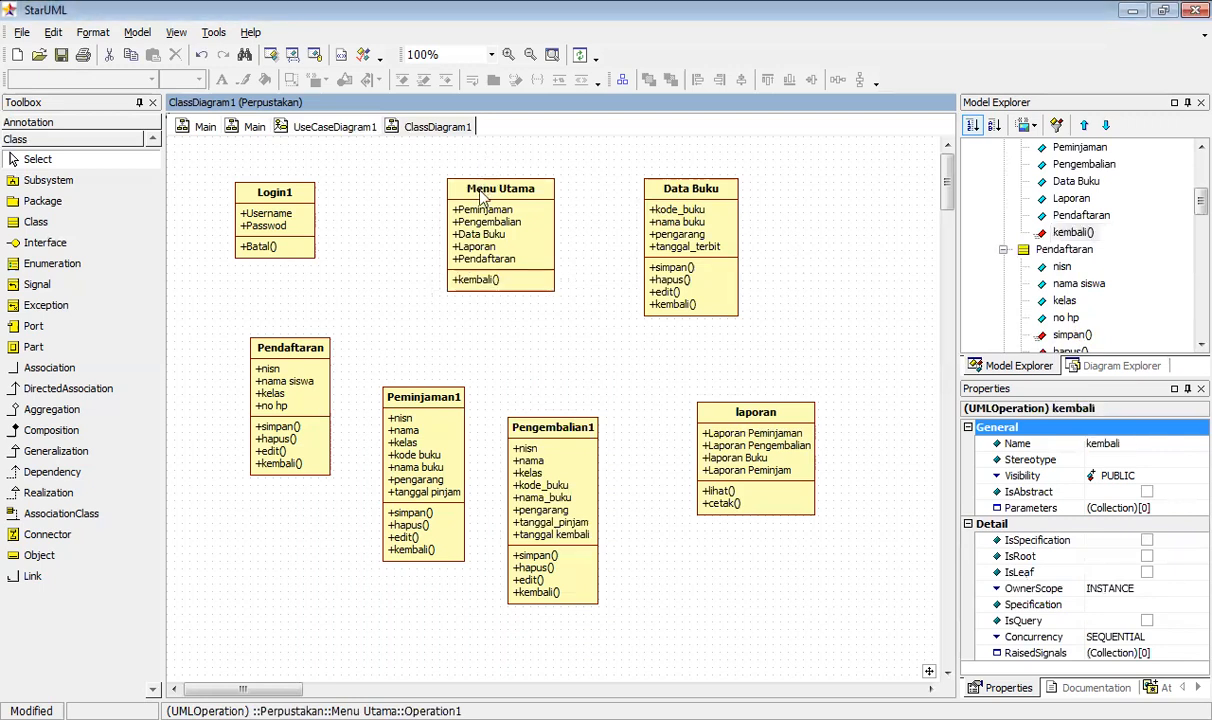
- Shift the Menu Utama class slightly up and the Login1 class slightly down in the diagram
left_click_drag(480, 193, 473, 166)
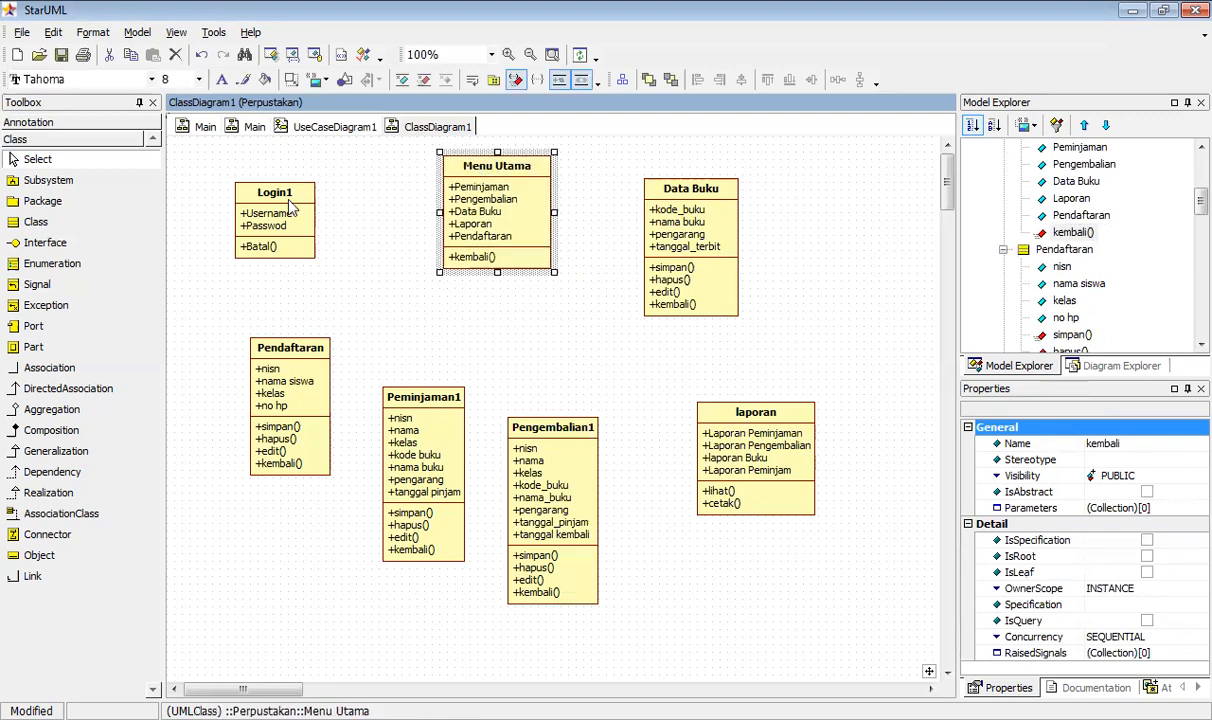
left_click_drag(285, 198, 286, 209)
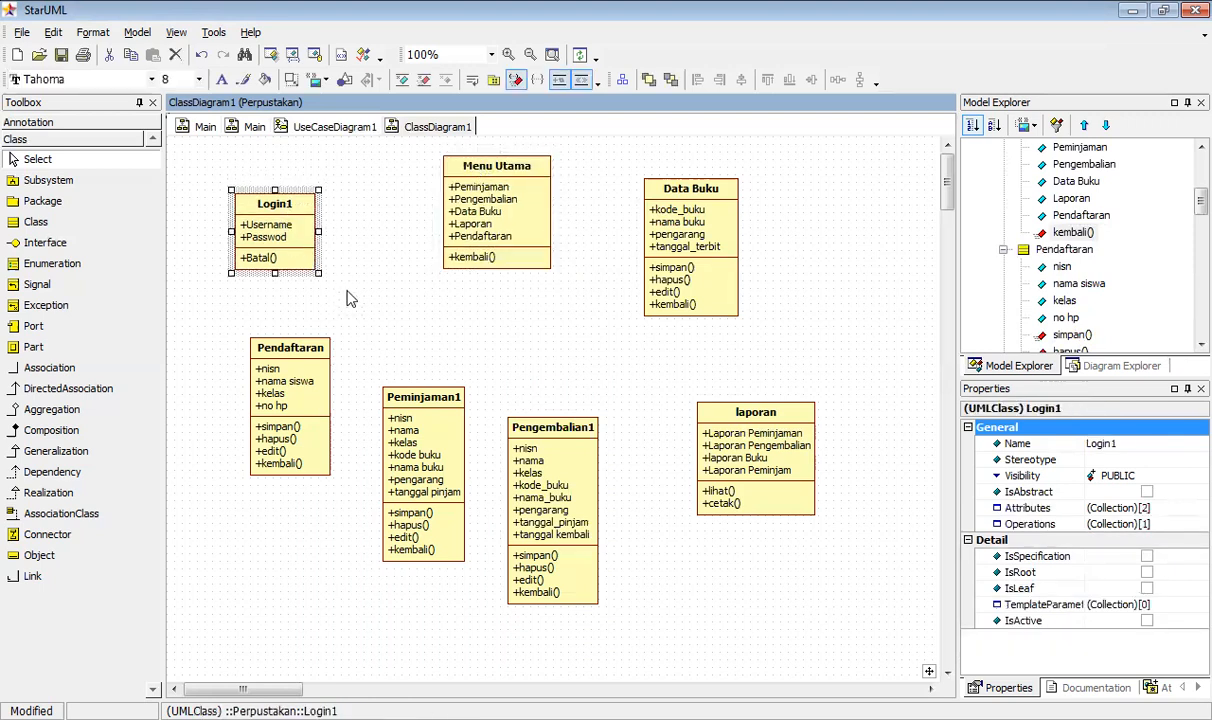
- Add the operation keluar below kembali in the Menu Utama class
left_click(477, 268)
right_click(477, 268)
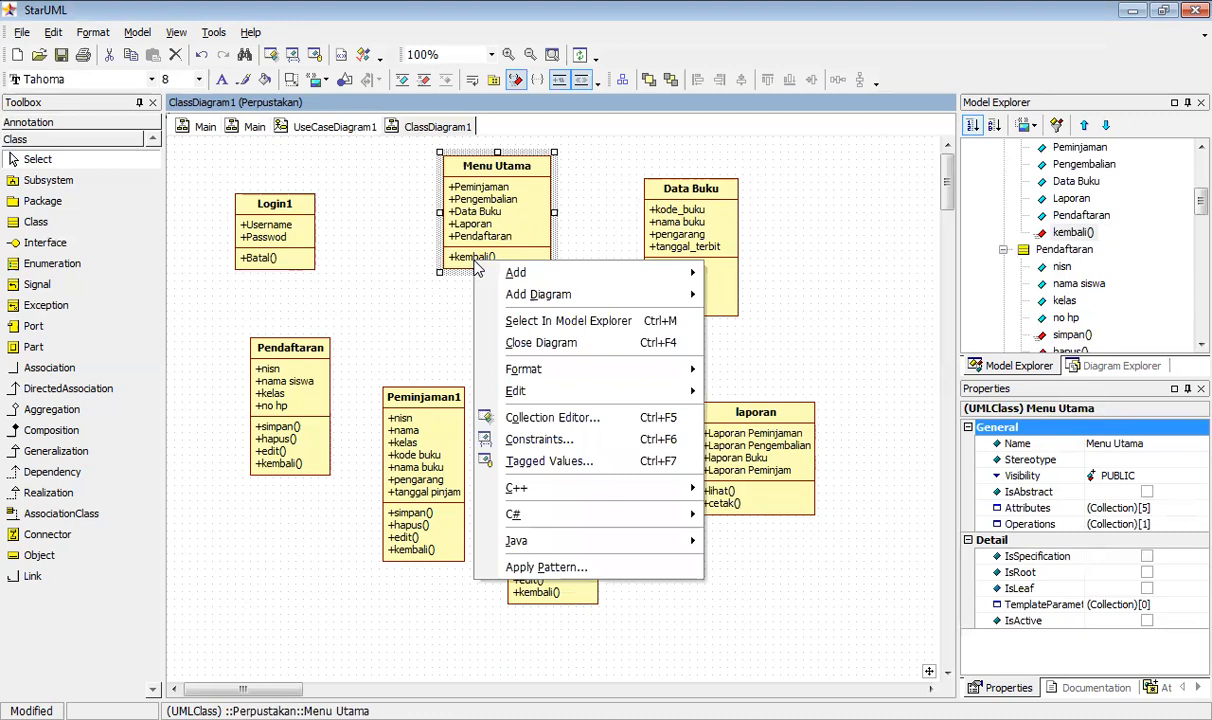
mouse_move(487, 270)
left_click(757, 291)
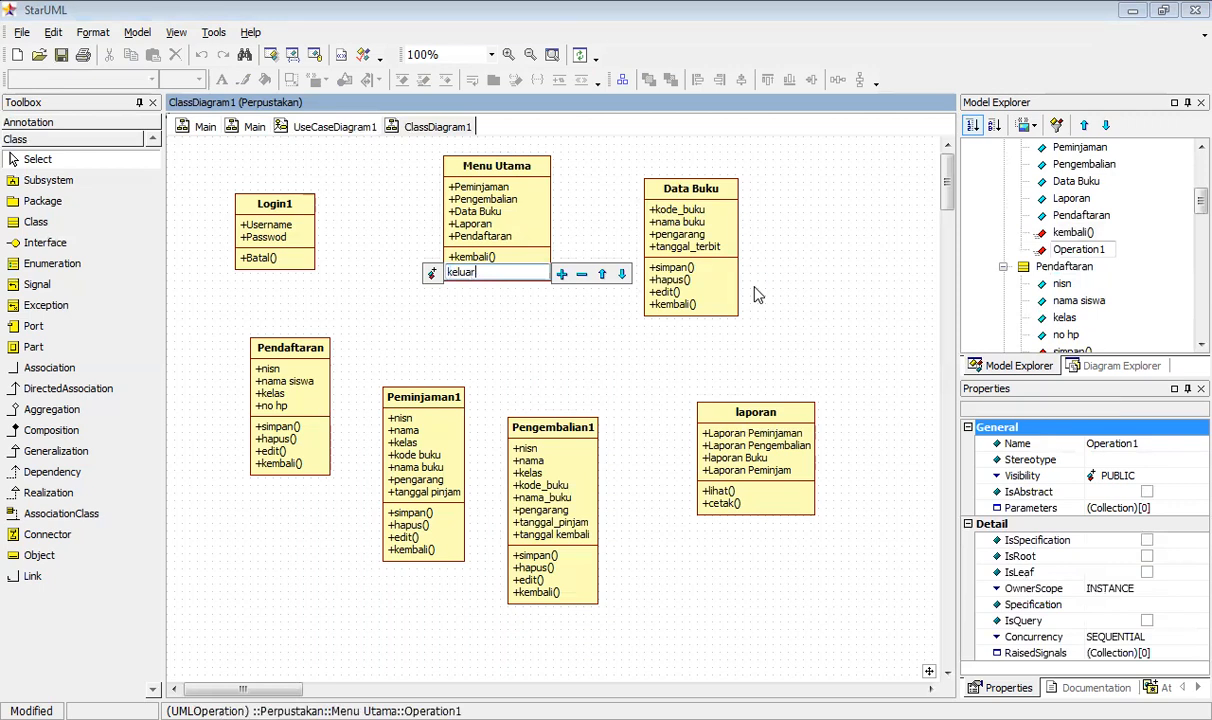
key("Return")
- Rearrange the classes with Menu Utama below Login1 and Pengembalian1, Data Buku, laporan, Pendaftaran and Peminjaman1 spread out to the right of them
left_click_drag(297, 340, 697, 588)
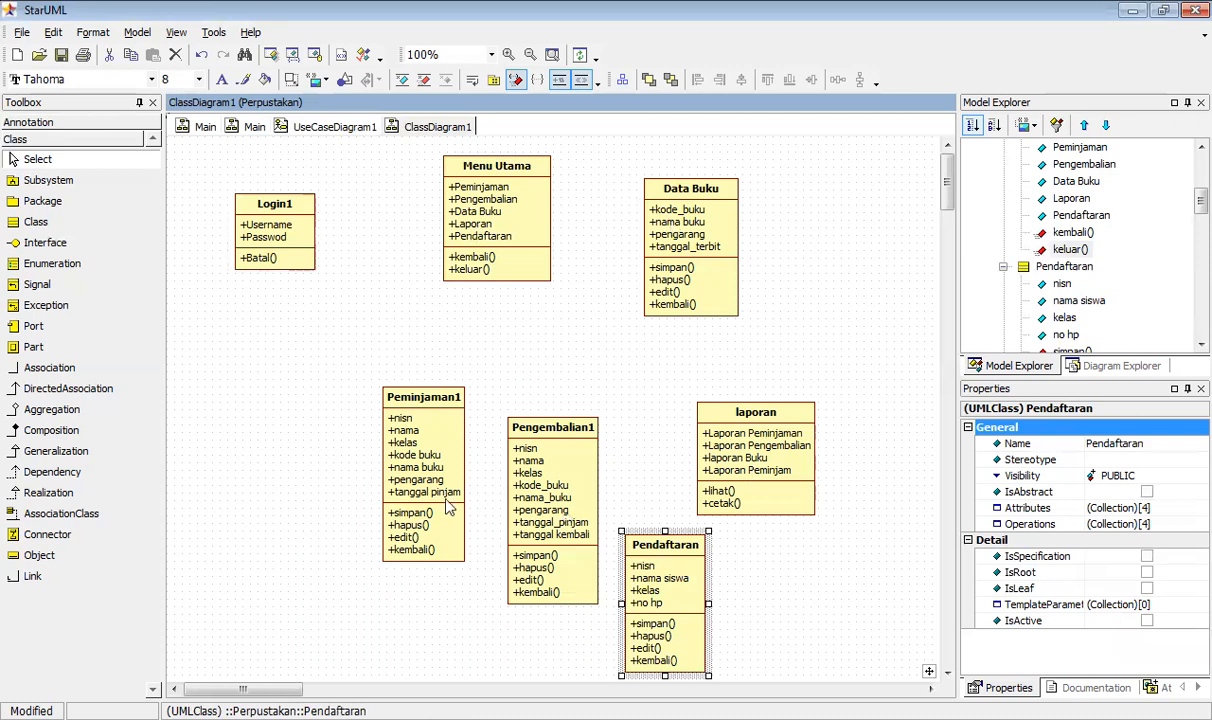
left_click_drag(495, 165, 297, 370)
left_click_drag(406, 379, 402, 419)
left_click_drag(548, 412, 420, 157)
left_click_drag(668, 196, 581, 214)
left_click_drag(755, 422, 668, 414)
left_click_drag(656, 559, 535, 543)
- Draw a directed association from the Login1 class to the Menu Utama class
left_click(65, 390)
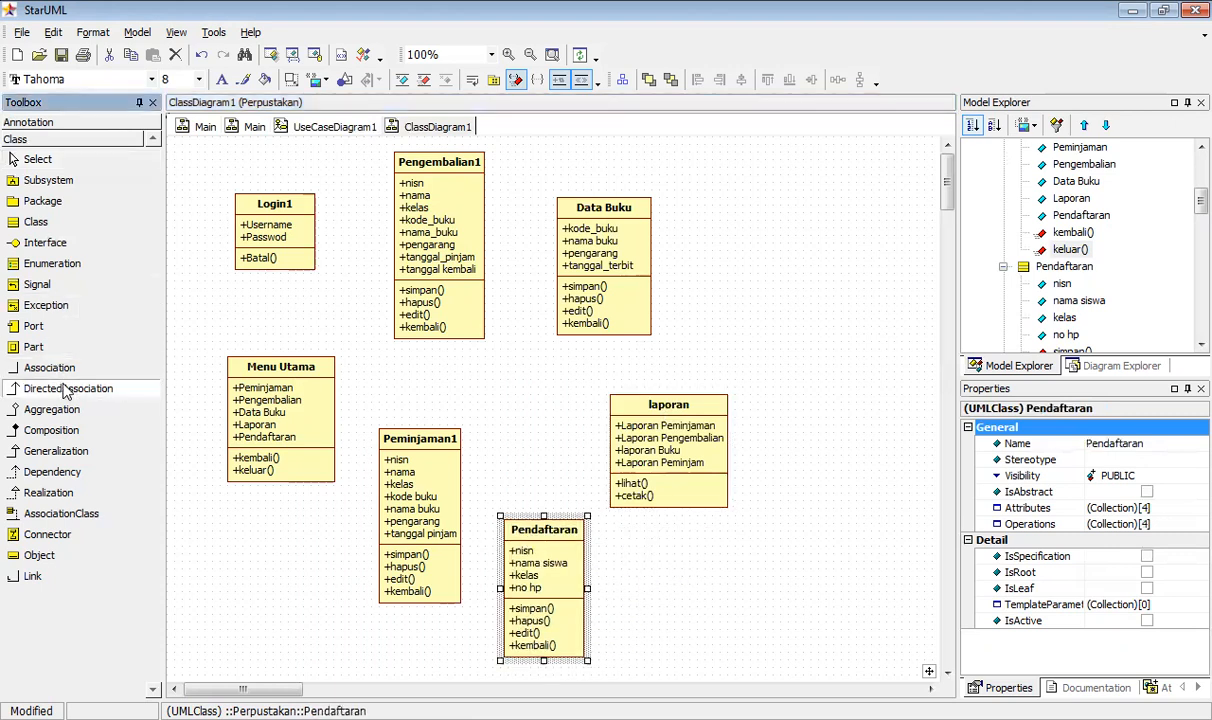
left_click(262, 208)
left_click_drag(279, 323, 268, 385)
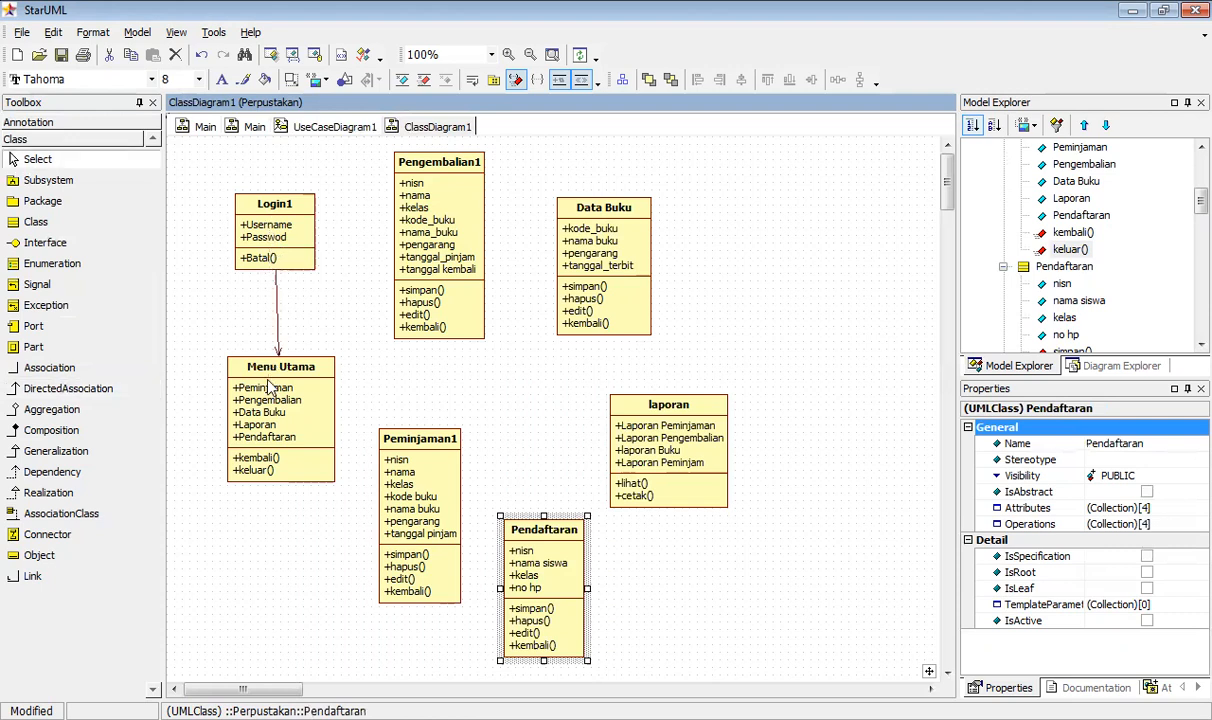
- Draw directed associations from Menu Utama to the Pengembalian1, Peminjaman1 and Data Buku classes
left_click(65, 388)
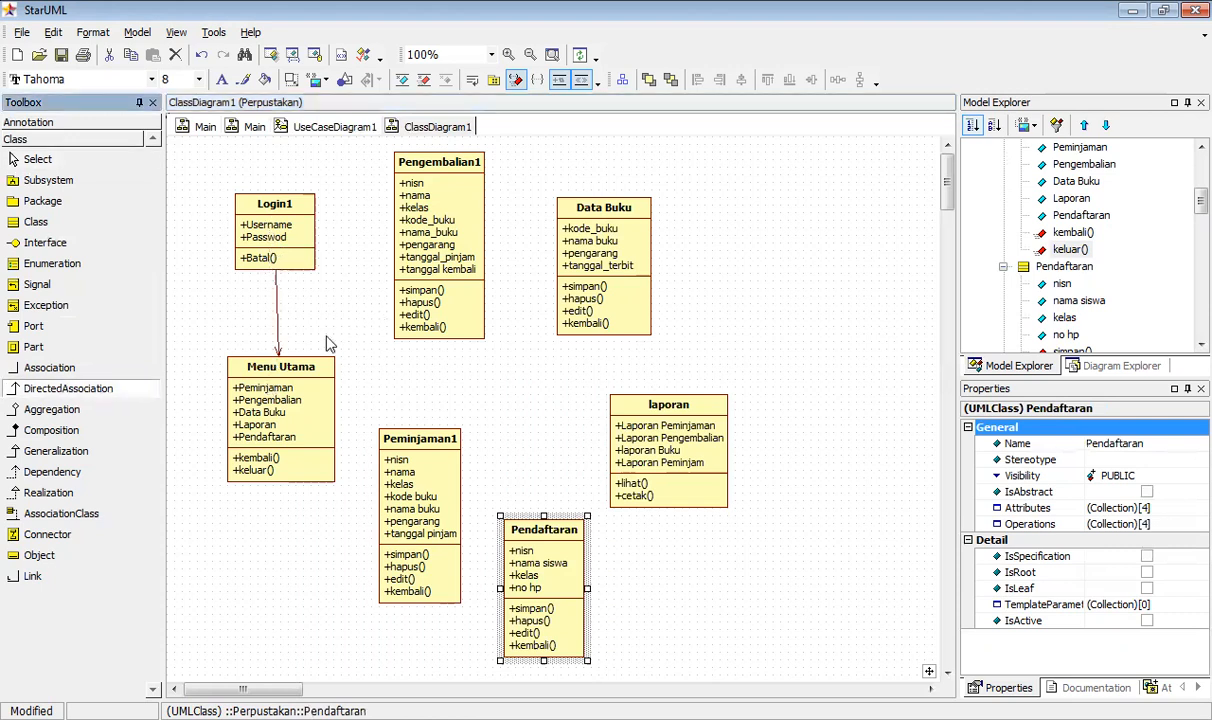
left_click_drag(262, 352, 413, 186)
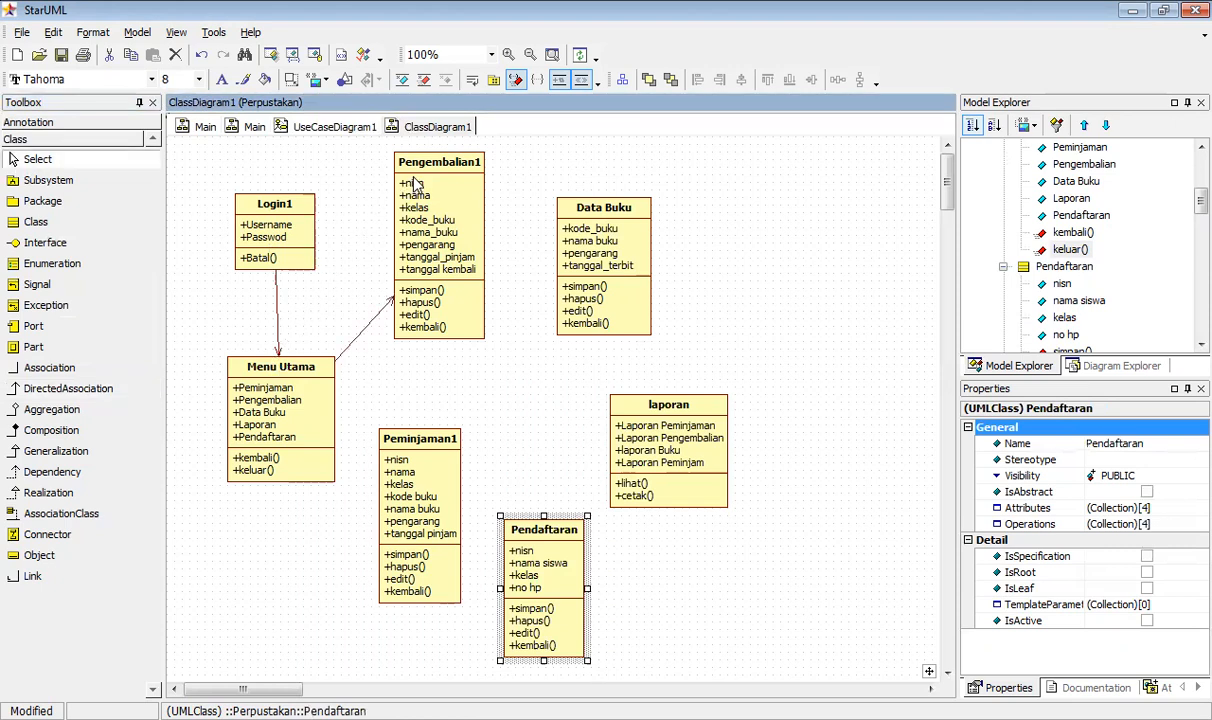
left_click(90, 392)
left_click_drag(262, 380, 383, 478)
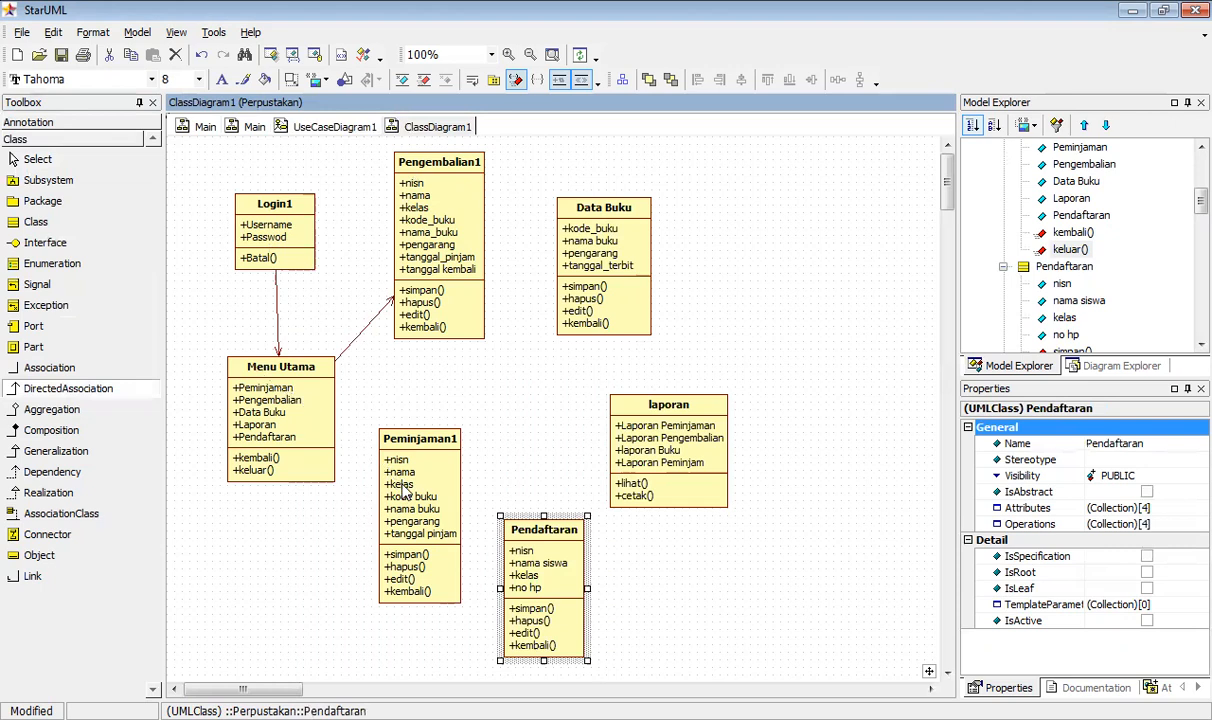
left_click(75, 388)
left_click_drag(270, 386, 565, 320)
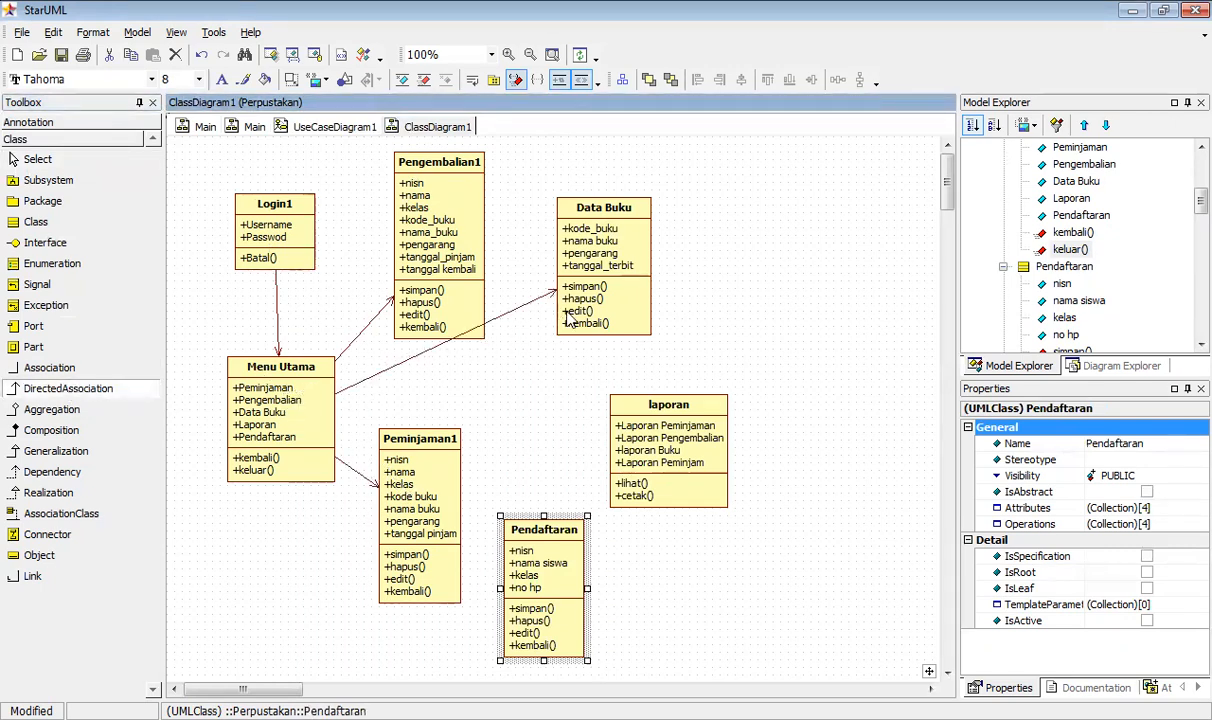
- Draw directed associations from Menu Utama to the Pendaftaran and laporan classes
left_click(88, 390)
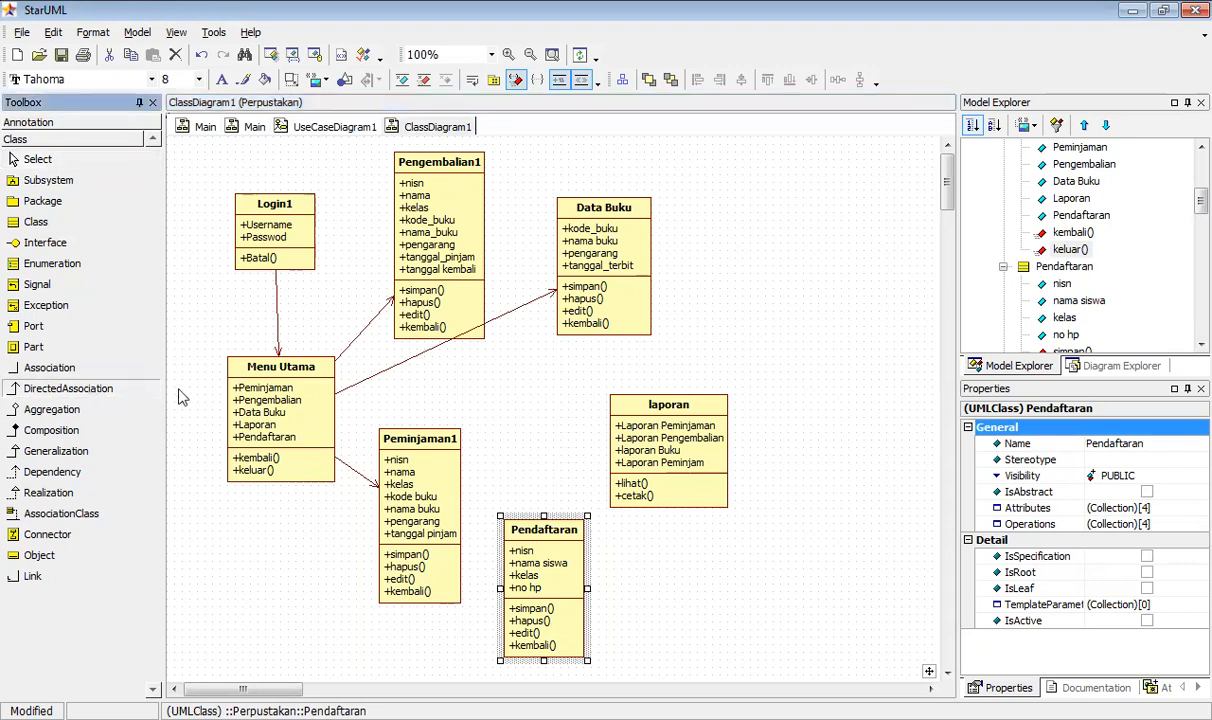
left_click_drag(268, 385, 545, 545)
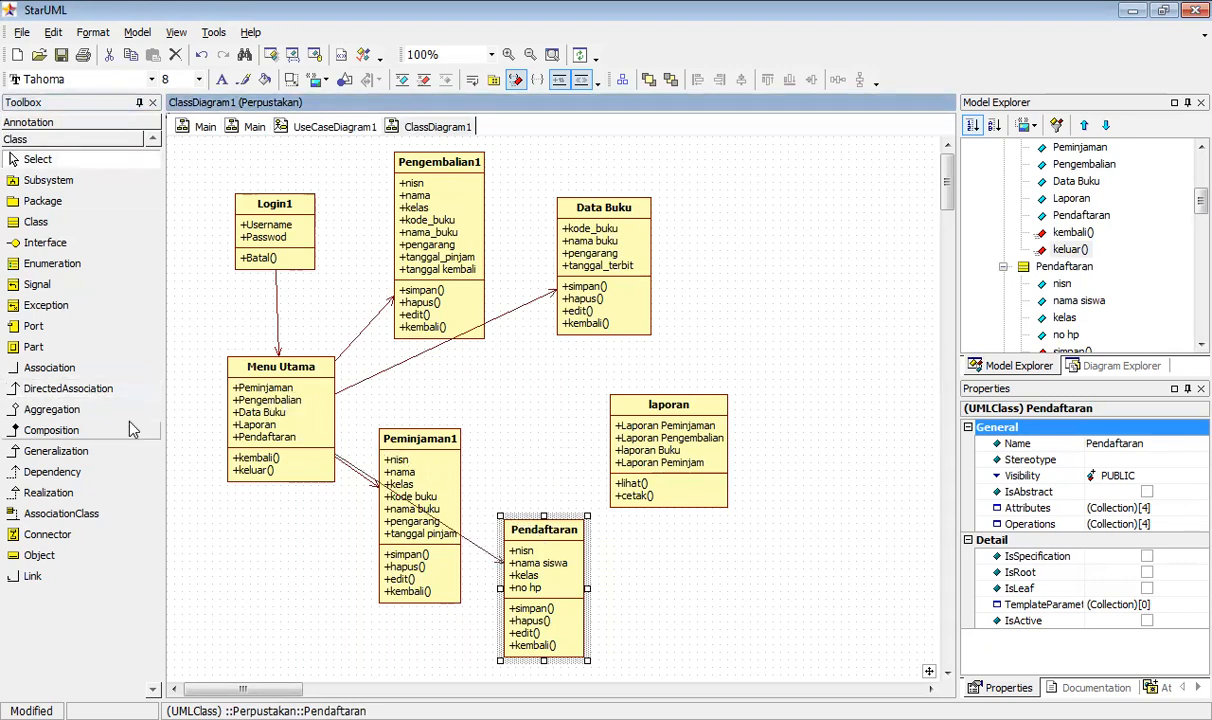
left_click(66, 392)
left_click_drag(271, 391, 655, 430)
- Move Peminjaman1 down clear of the Menu Utama–Pendaftaran association, and shift Pendaftaran and laporan slightly up
left_click_drag(449, 448, 415, 508)
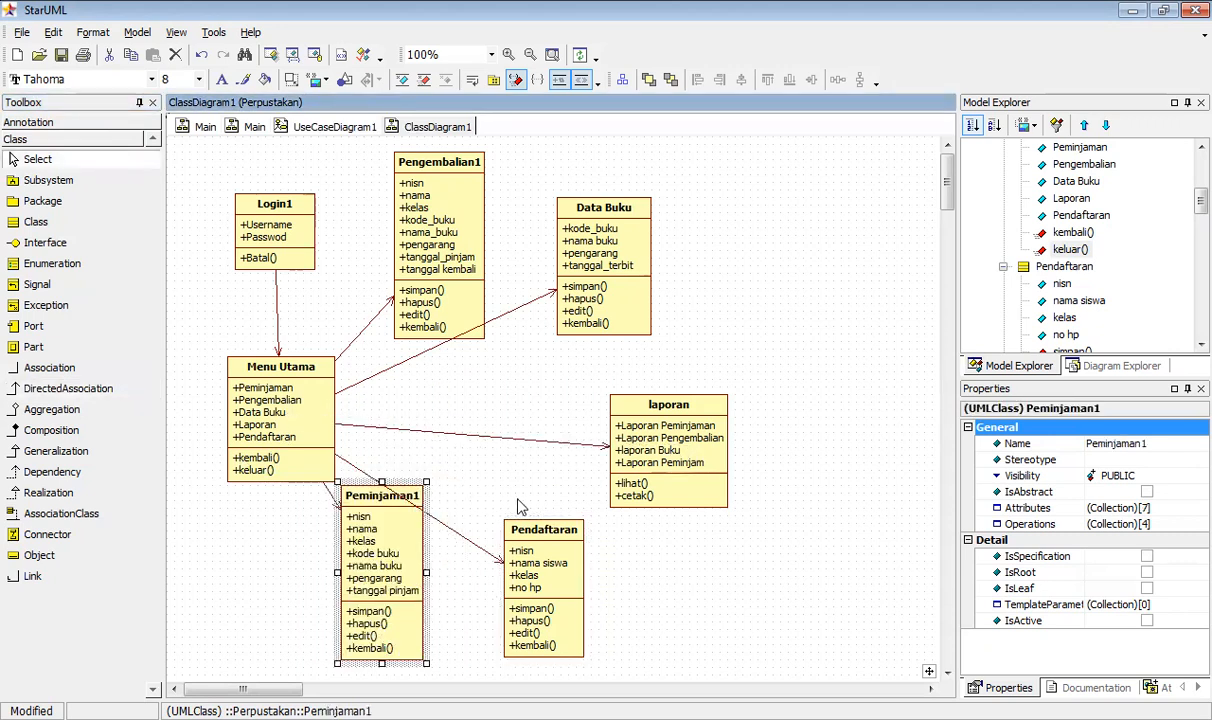
left_click_drag(516, 525, 512, 492)
left_click_drag(390, 488, 412, 501)
left_click_drag(686, 398, 678, 368)
- Move Data Buku and Pendaftaran closer to Menu Utama, and place laporan just below Data Buku without overlap
left_click(597, 245)
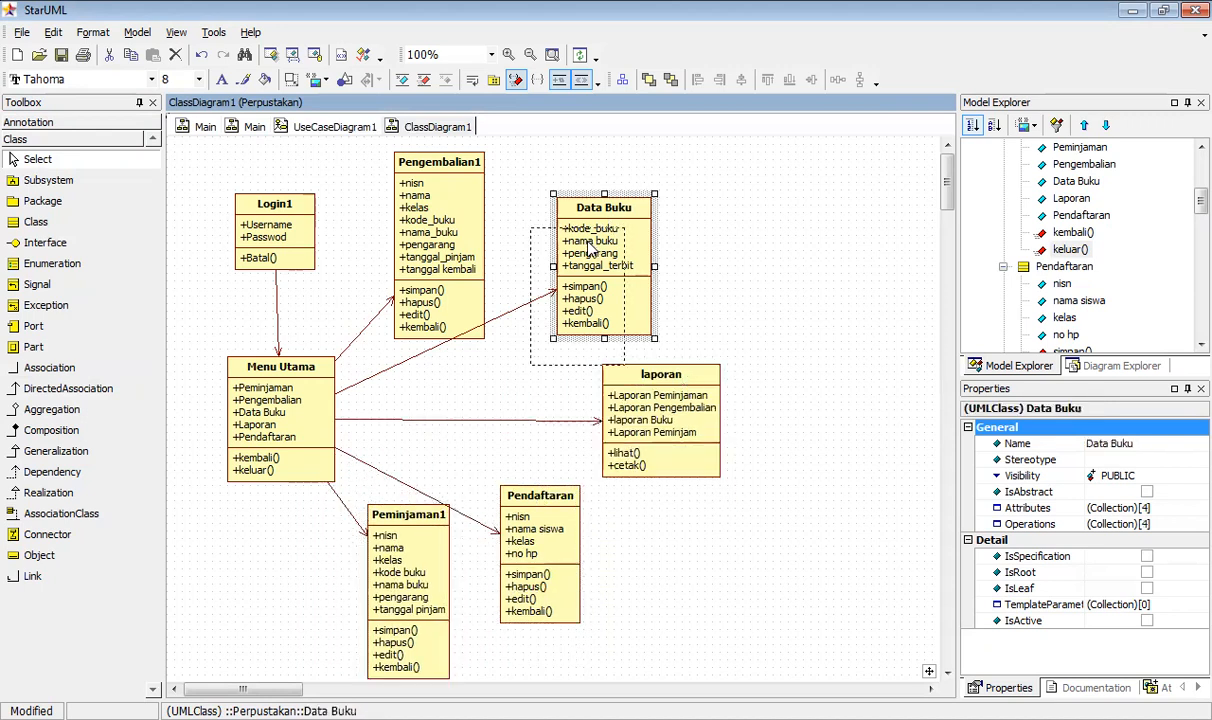
left_click_drag(597, 245, 570, 276)
left_click_drag(537, 505, 518, 490)
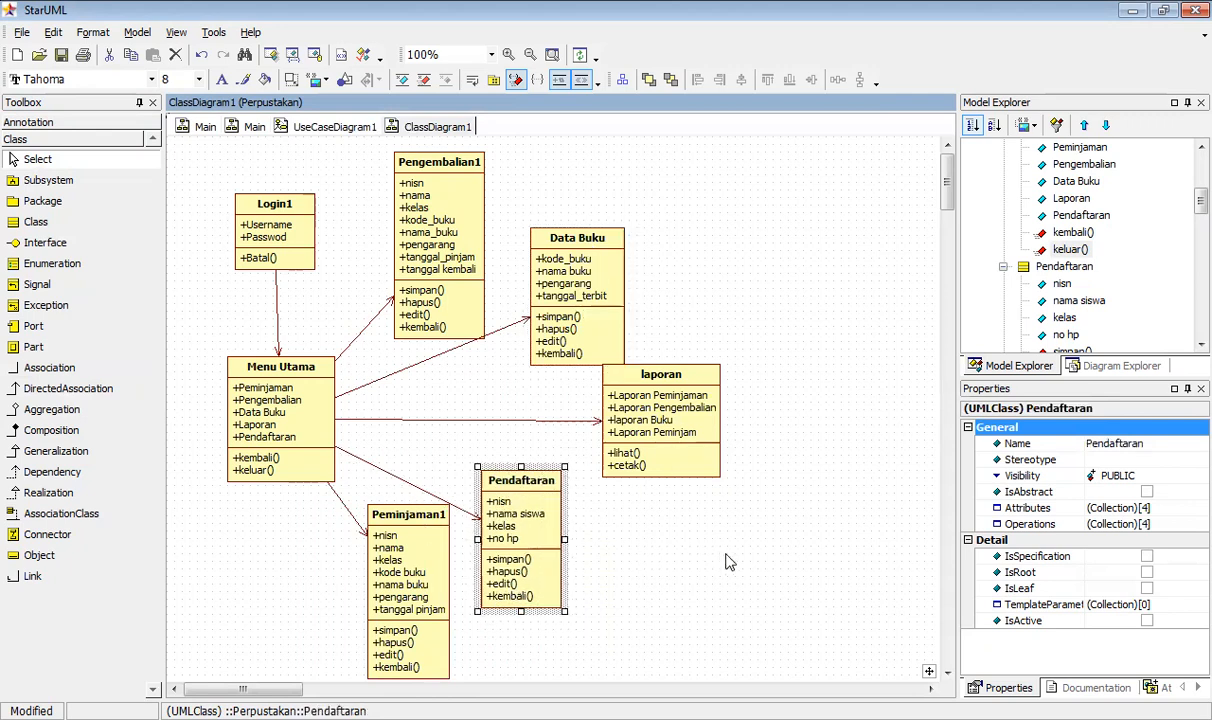
left_click(687, 525)
left_click_drag(663, 369, 668, 393)
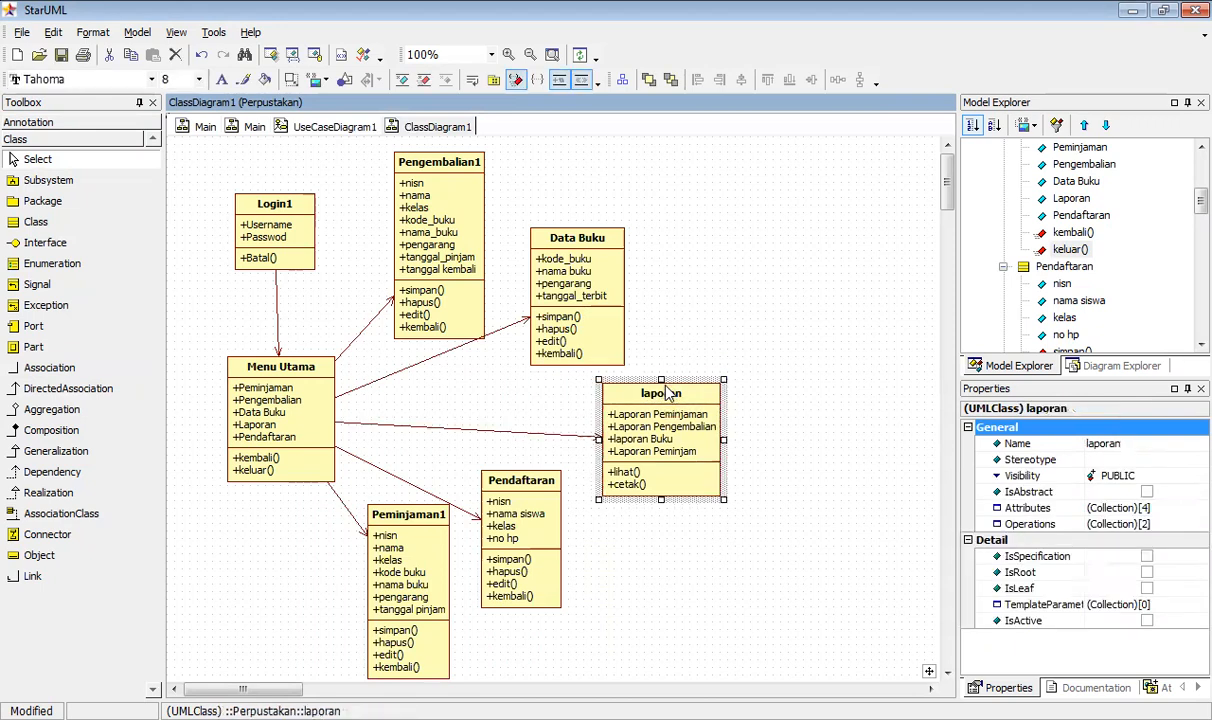
left_click(810, 500)
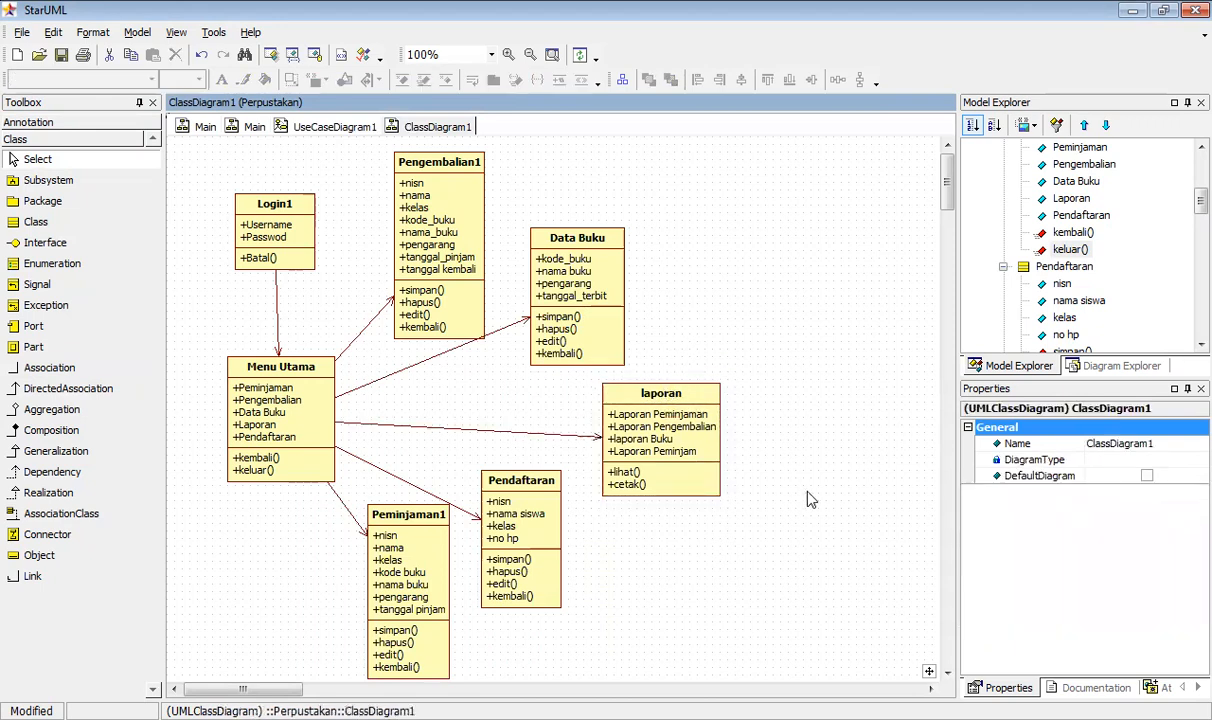